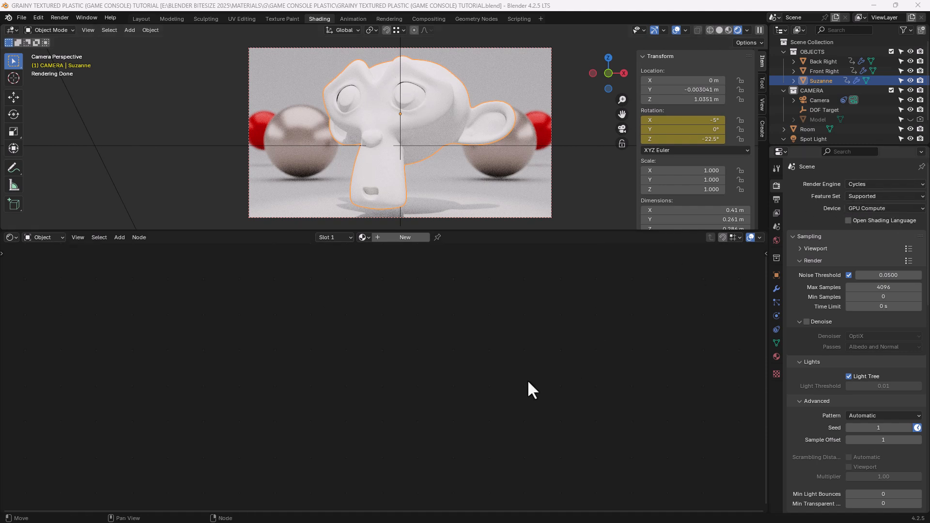
Create a new material for Suzanne and delete its default Principled BSDF node.
{"action": "left_click", "coordinate": [399, 237]}
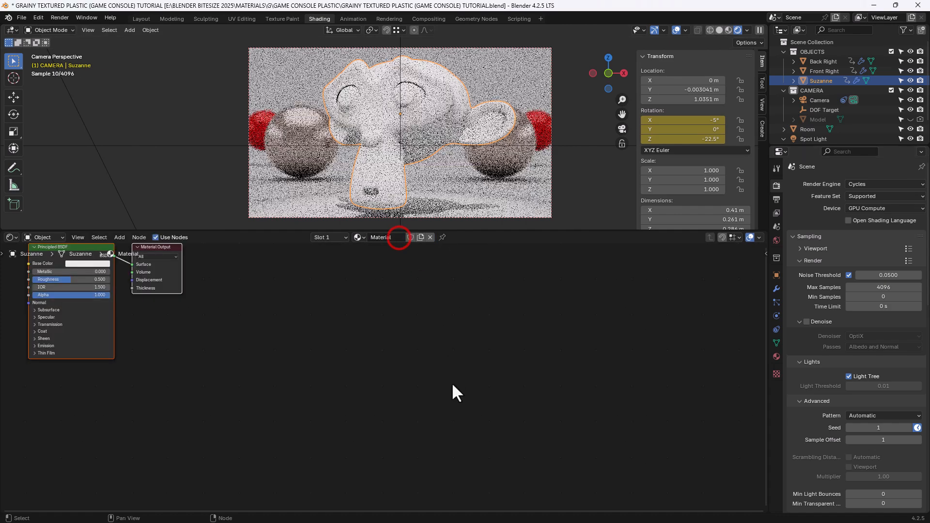
{"action": "middle_click_drag", "start_coordinate": [521, 400], "coordinate": [615, 403]}
{"action": "middle_click_drag", "start_coordinate": [400, 373], "coordinate": [537, 369]}
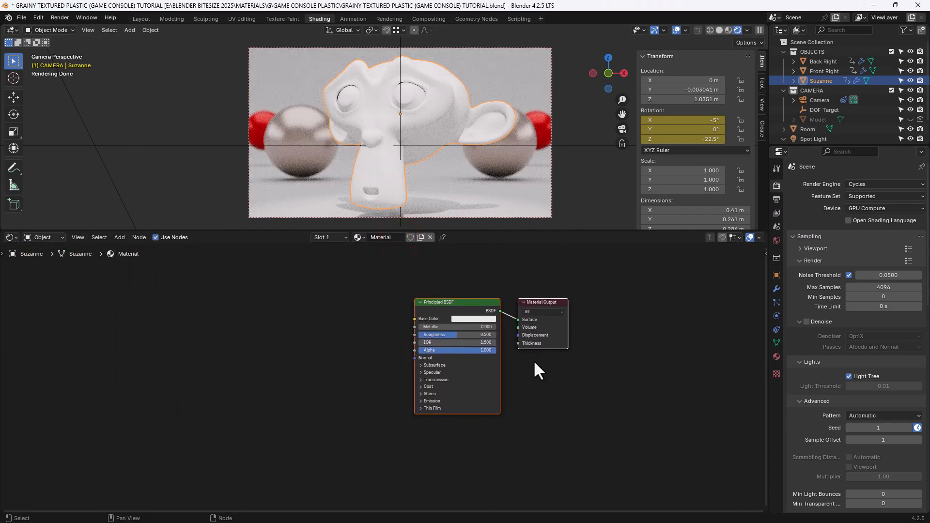
{"action": "scroll", "coordinate": [536, 305], "scroll_direction": "up", "scroll_amount": 2}
{"action": "scroll", "coordinate": [538, 307], "scroll_direction": "up", "scroll_amount": 1}
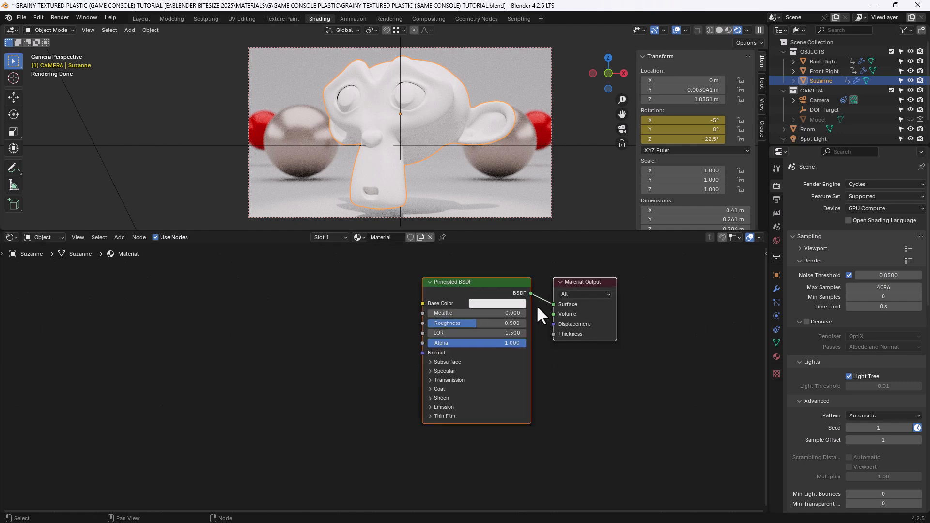
{"action": "left_click", "coordinate": [455, 281]}
{"action": "key", "text": "x"}
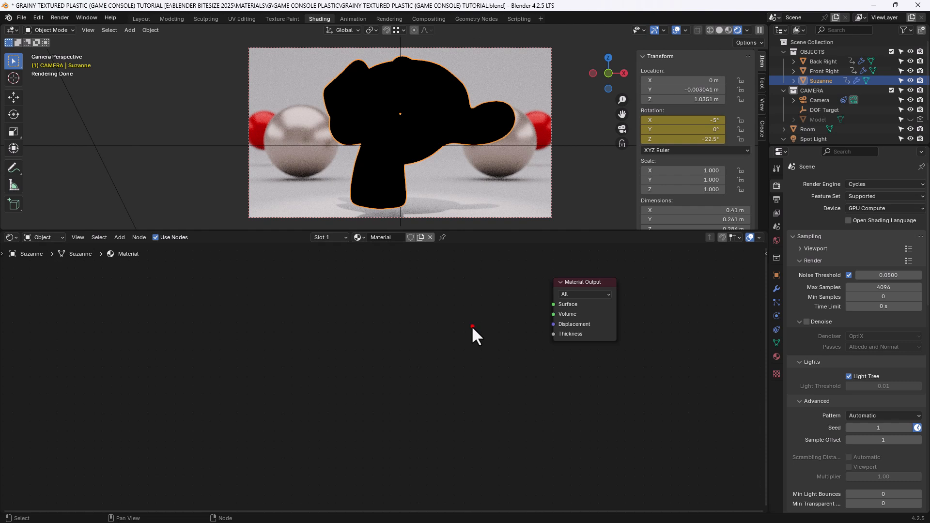
Add a Voronoi Texture node to the left of the Material Output node.
{"action": "scroll", "coordinate": [473, 327], "scroll_direction": "up", "scroll_amount": 1}
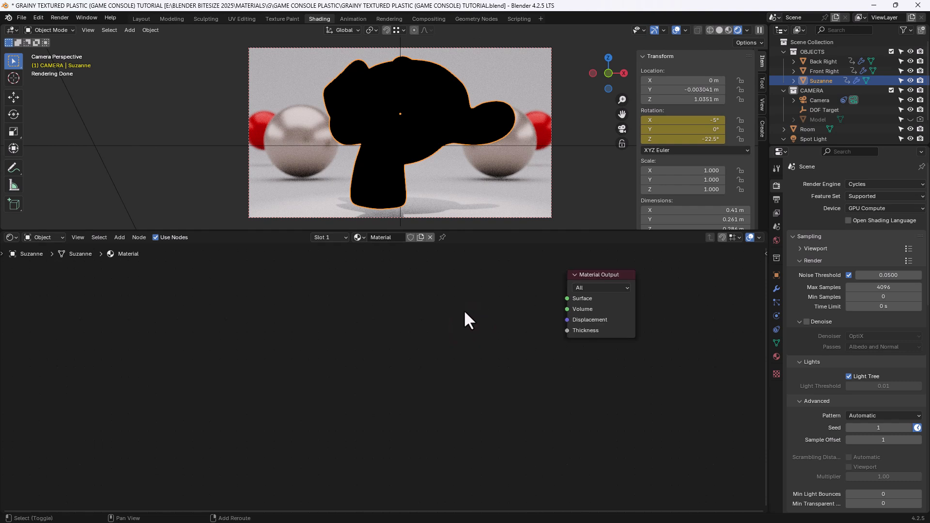
{"action": "key", "text": "shift+a"}
{"action": "left_click", "coordinate": [465, 311]}
{"action": "type", "text": "VORO"}
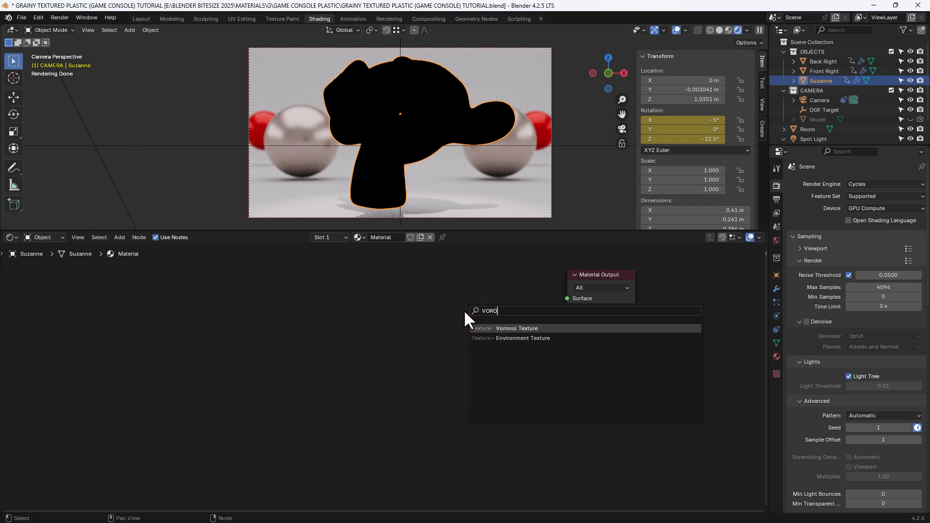
{"action": "left_click", "coordinate": [484, 329]}
{"action": "left_click", "coordinate": [392, 286]}
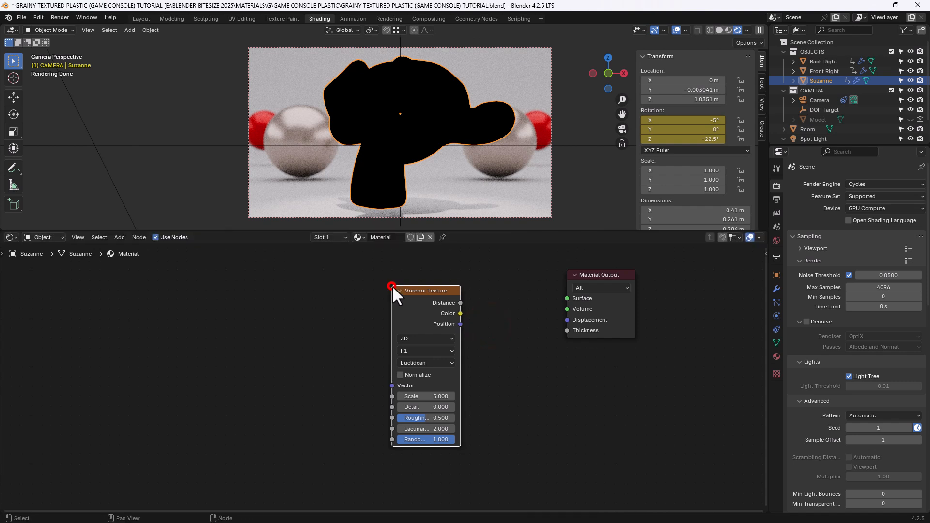
Link the Voronoi Texture's Distance output to the Material Output's Surface input and move the texture node farther left.
{"action": "middle_click_drag", "start_coordinate": [469, 324], "coordinate": [437, 336]}
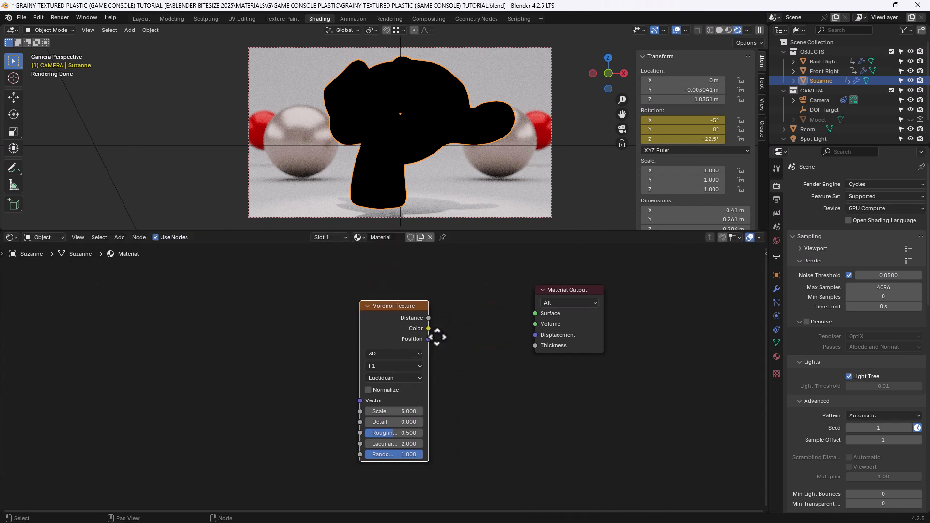
{"action": "mouse_move", "coordinate": [428, 318]}
{"action": "left_mouse_down"}
{"action": "mouse_move", "coordinate": [460, 304]}
{"action": "mouse_move", "coordinate": [459, 290]}
{"action": "mouse_move", "coordinate": [526, 312]}
{"action": "left_mouse_up"}
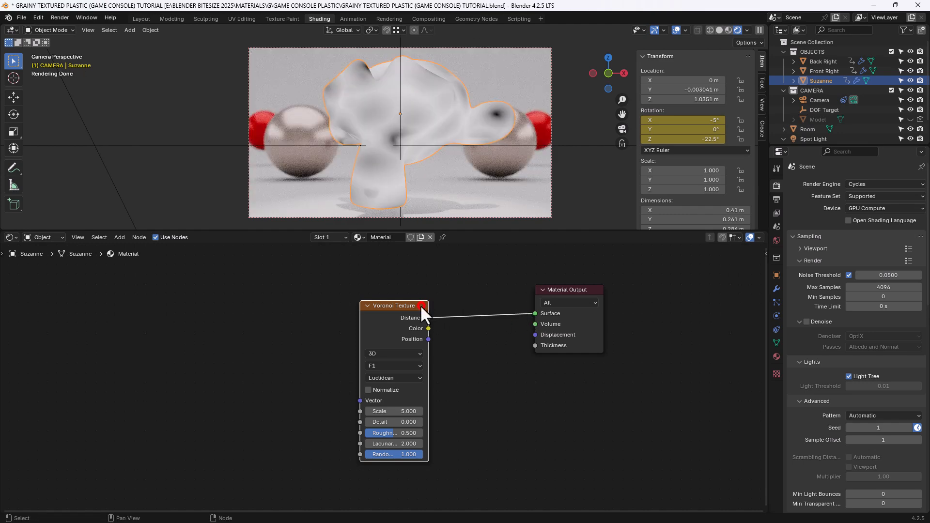
{"action": "left_click_drag", "start_coordinate": [420, 304], "coordinate": [266, 304]}
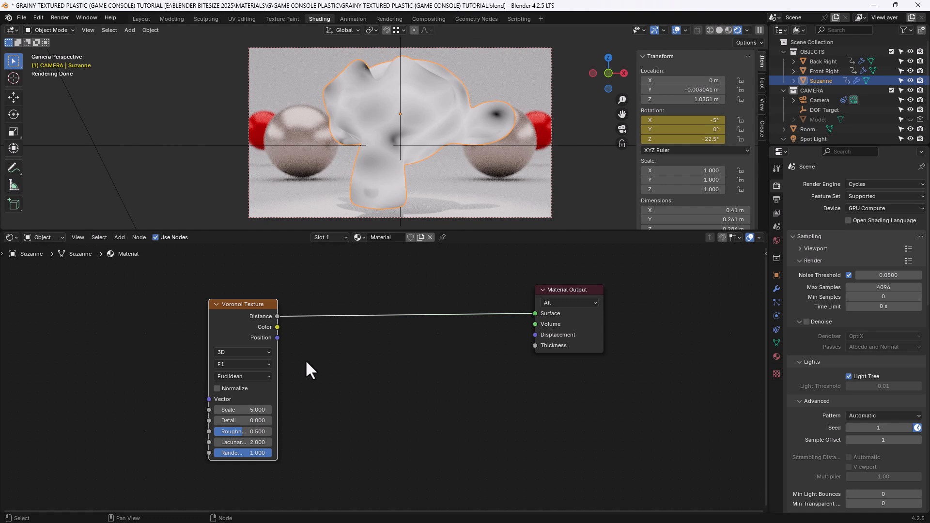
Add Texture Coordinate and Mapping nodes to the Voronoi Texture and feed the Mapping vector from the Object output.
{"action": "scroll", "coordinate": [305, 363], "scroll_direction": "up", "scroll_amount": 1}
{"action": "scroll", "coordinate": [305, 365], "scroll_direction": "up", "scroll_amount": 1}
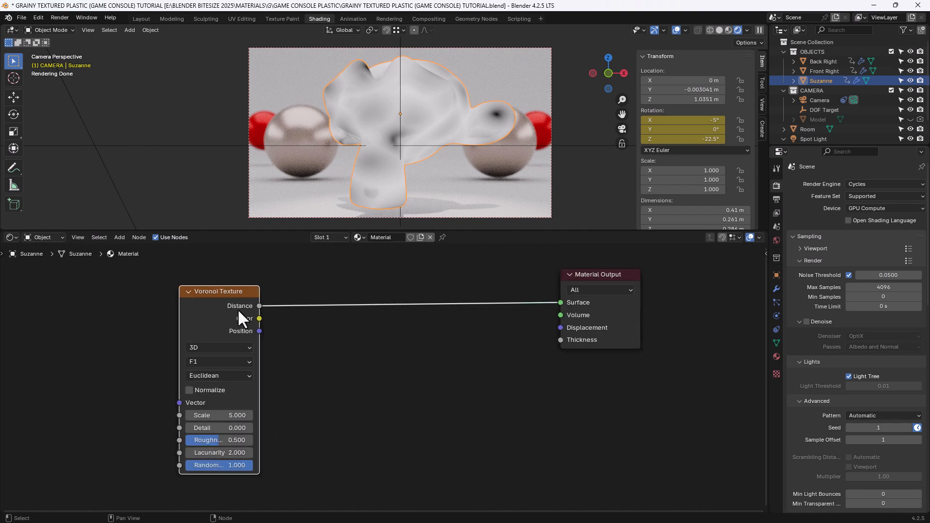
{"action": "middle_click_drag", "start_coordinate": [237, 310], "coordinate": [412, 321]}
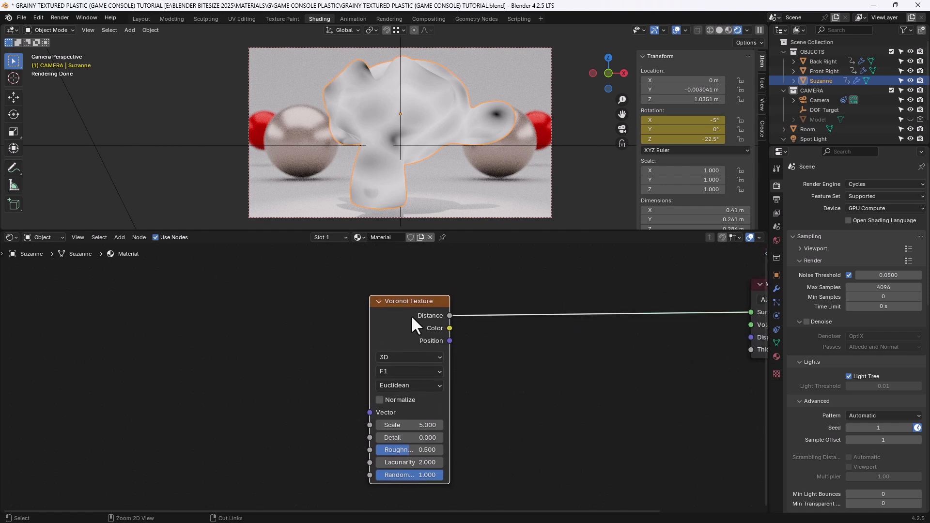
{"action": "key", "text": "ctrl+t"}
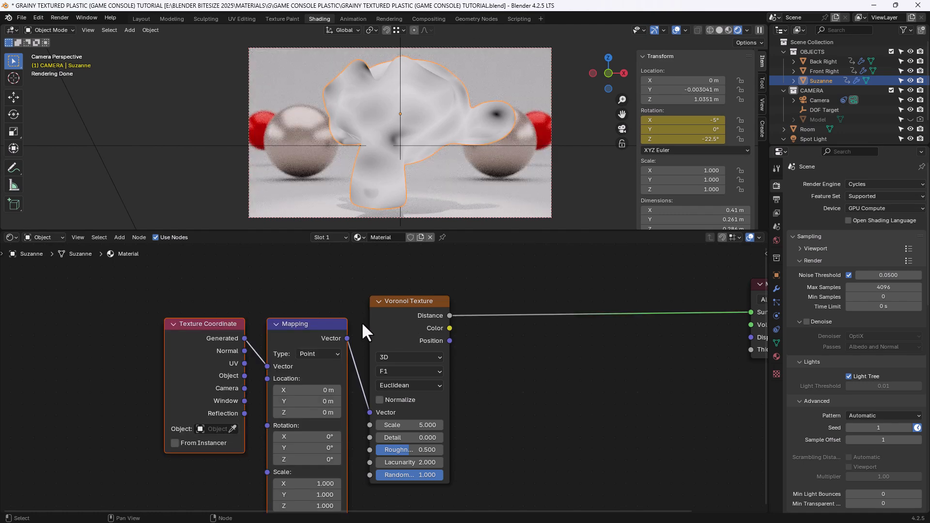
{"action": "middle_click_drag", "start_coordinate": [361, 322], "coordinate": [357, 307]}
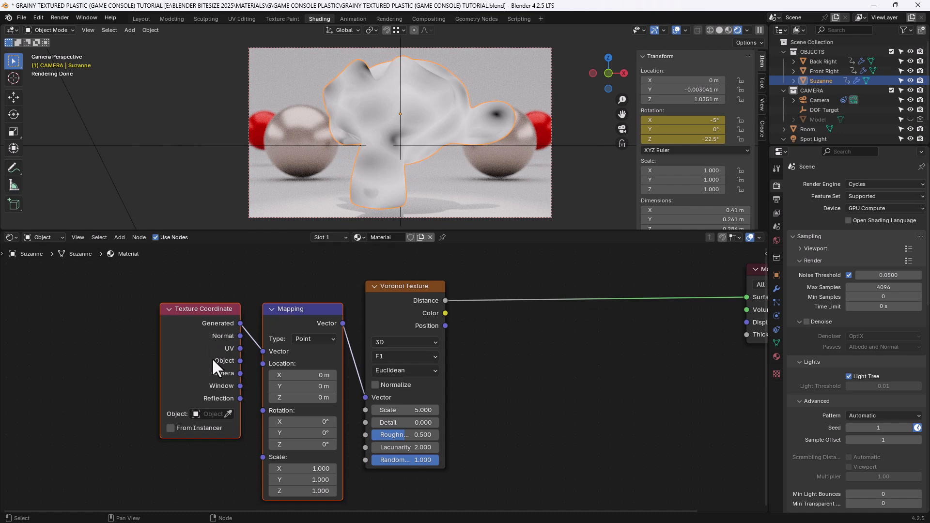
{"action": "left_click_drag", "start_coordinate": [239, 361], "coordinate": [262, 351]}
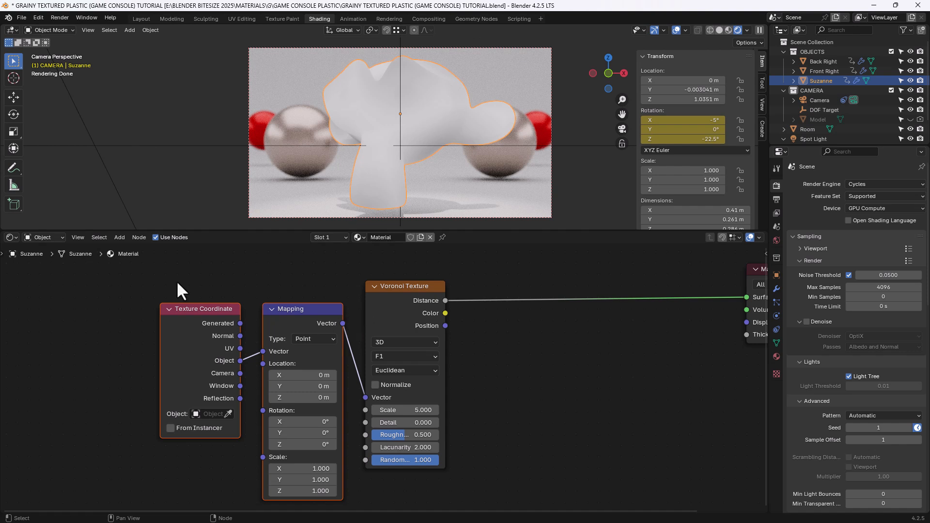
Add a Diffuse BSDF node above the link between the Voronoi Texture and the Material Output.
{"action": "left_click_drag", "start_coordinate": [177, 281], "coordinate": [429, 338]}
{"action": "middle_click_drag", "start_coordinate": [497, 350], "coordinate": [326, 387]}
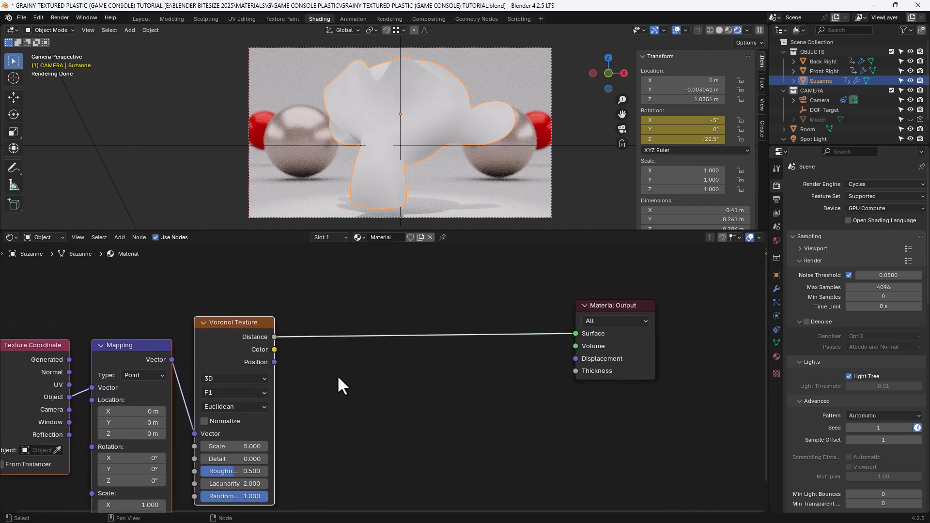
{"action": "left_click", "coordinate": [339, 375]}
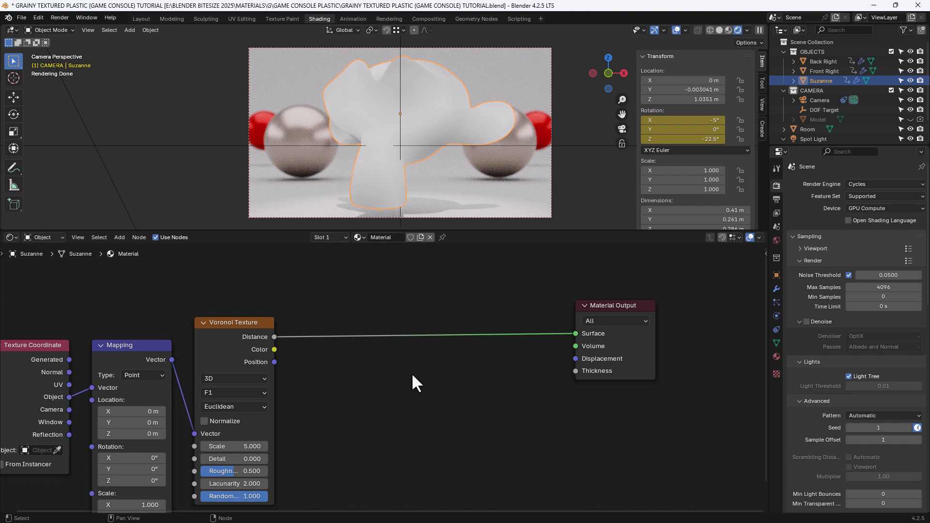
{"action": "key", "text": "shift+a"}
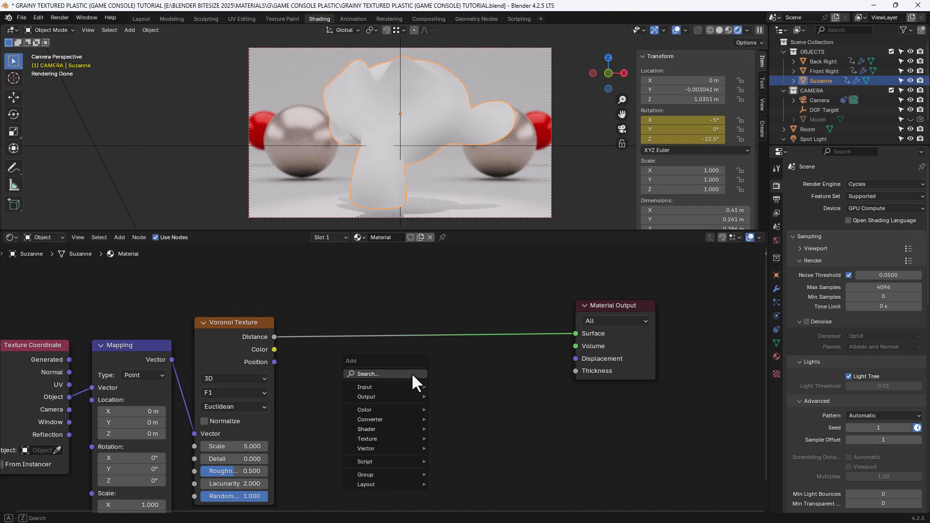
{"action": "left_click", "coordinate": [411, 373]}
{"action": "type", "text": "DIFF"}
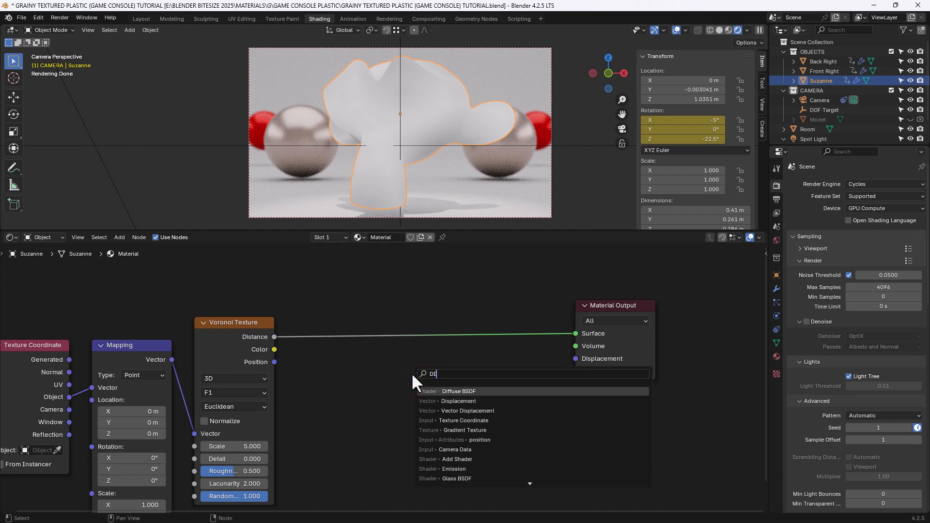
{"action": "left_click", "coordinate": [432, 391]}
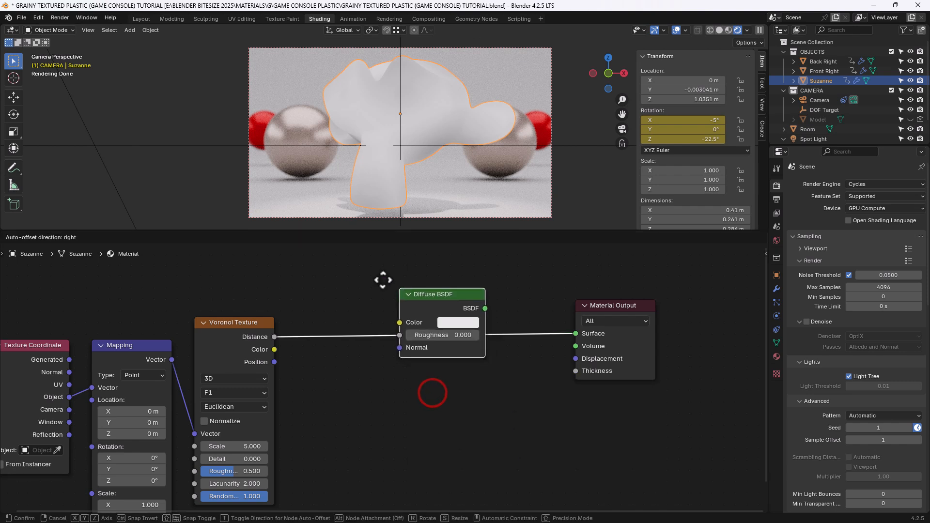
{"action": "left_click", "coordinate": [379, 258]}
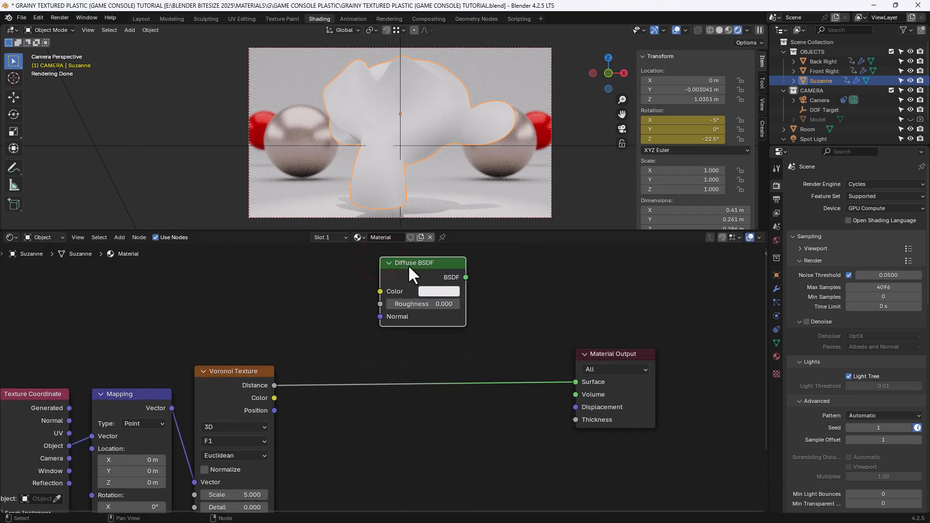
{"action": "left_click_drag", "start_coordinate": [408, 264], "coordinate": [402, 277]}
Add a Glossy BSDF node below the Diffuse BSDF node.
{"action": "left_click", "coordinate": [472, 294]}
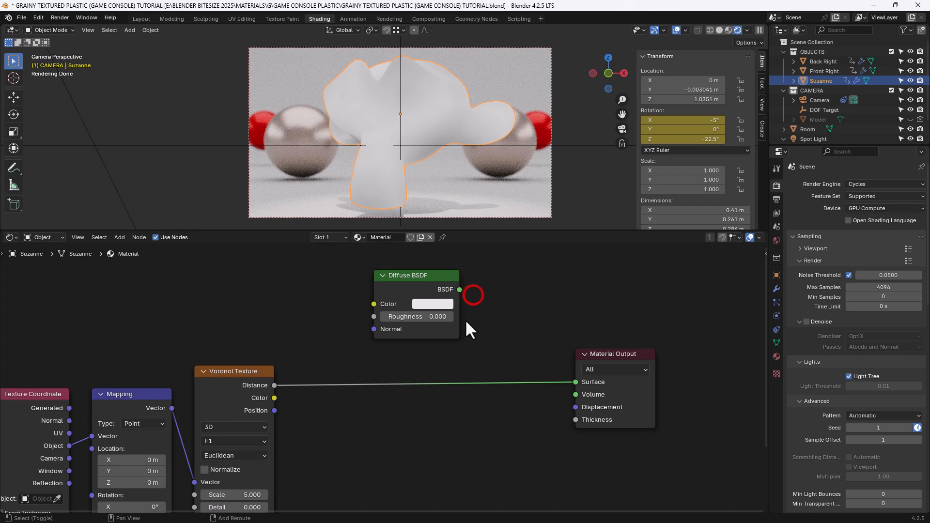
{"action": "key", "text": "shift+a"}
{"action": "type", "text": "GL"}
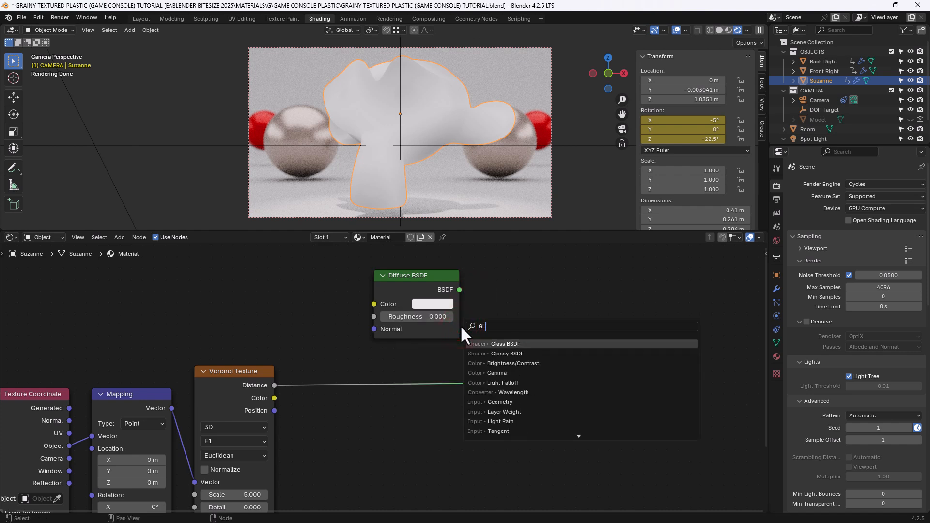
{"action": "type", "text": "OO"}
{"action": "key", "text": "Return"}
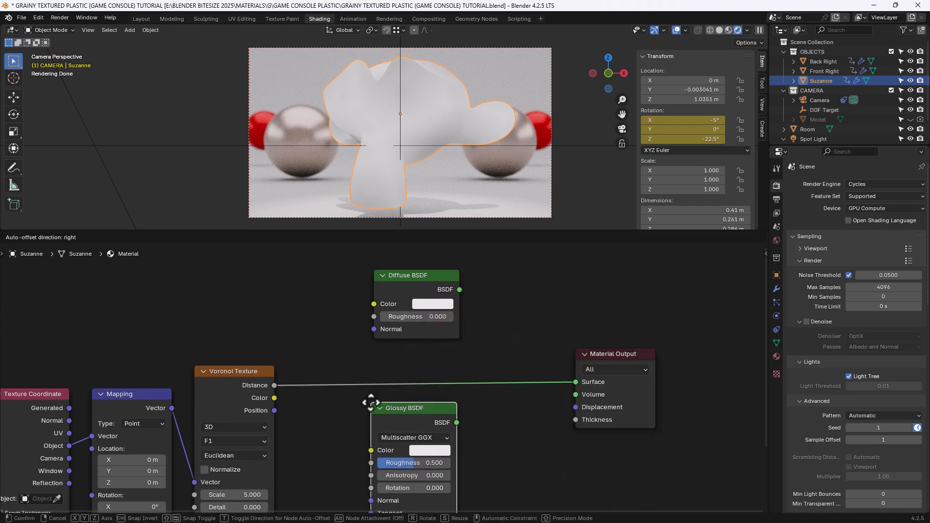
{"action": "left_click", "coordinate": [372, 403]}
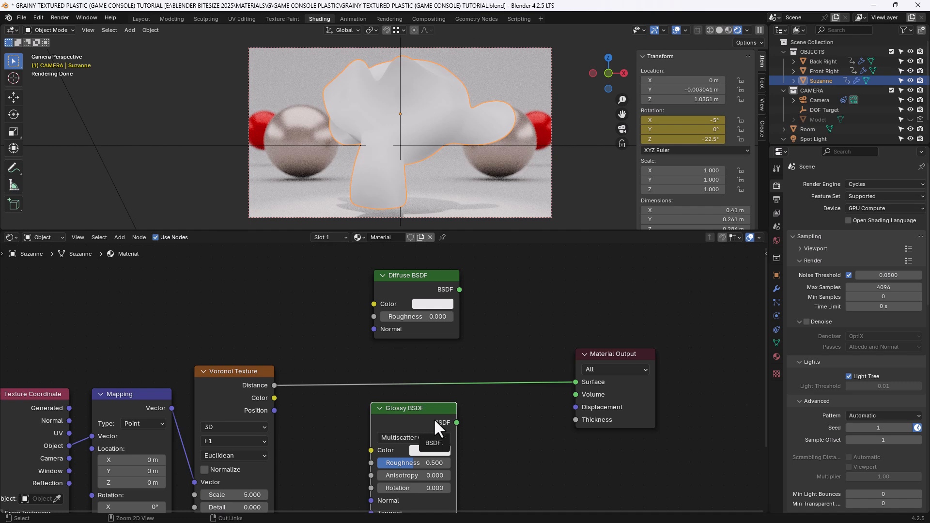
Combine the Diffuse and Glossy BSDFs in a Mix Shader linked to the Material Output's Surface, spacing the nodes neatly.
{"action": "right_click_drag", "start_coordinate": [434, 417], "coordinate": [421, 319], "text": "ctrl+shift"}
{"action": "left_click_drag", "start_coordinate": [605, 353], "coordinate": [673, 323]}
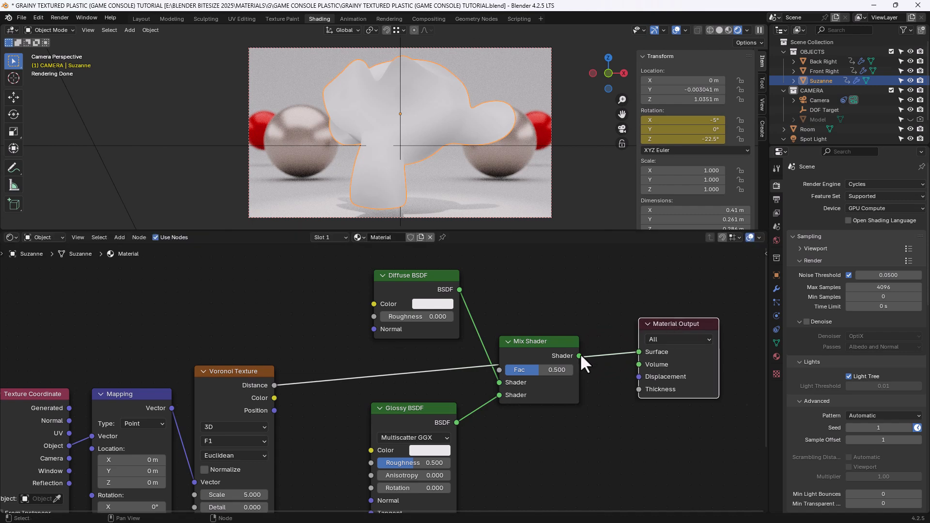
{"action": "left_click_drag", "start_coordinate": [579, 355], "coordinate": [640, 354]}
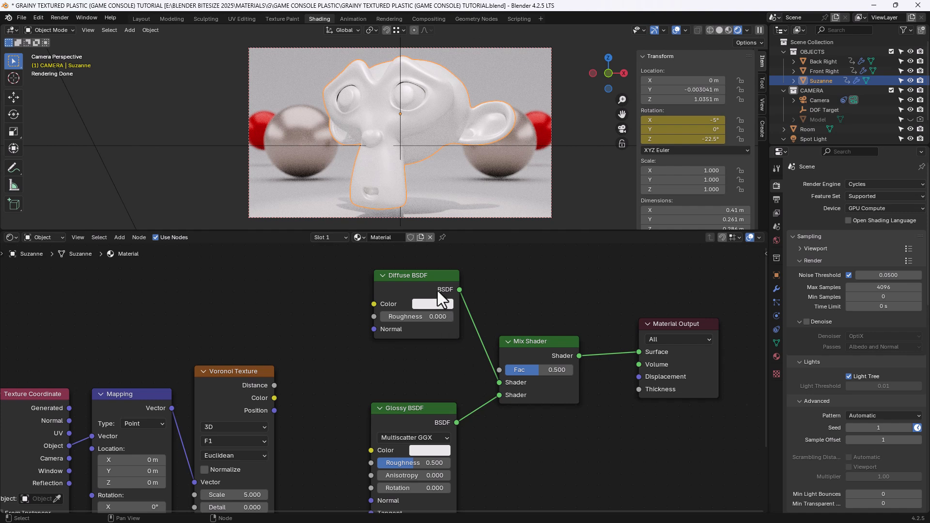
{"action": "left_click_drag", "start_coordinate": [438, 291], "coordinate": [434, 345]}
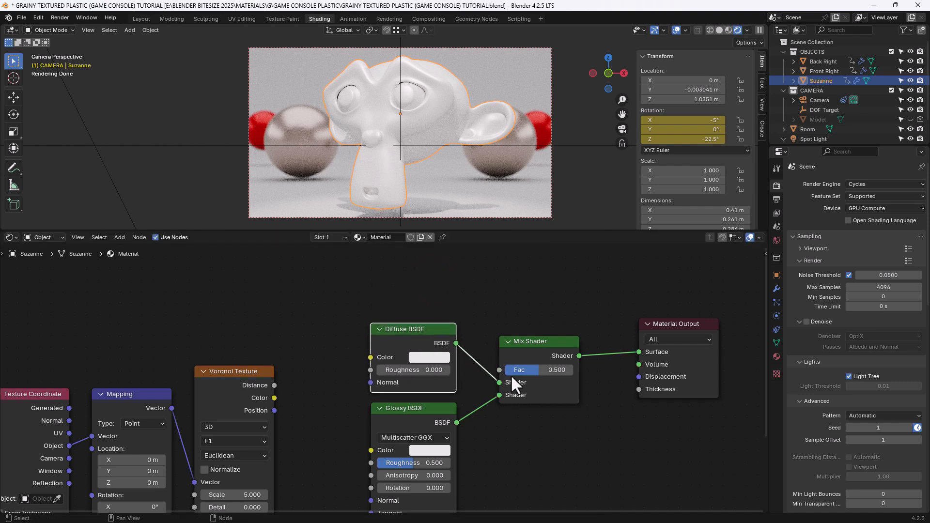
Add a Layer Weight node above the Diffuse BSDF and link its Facing output to the Mix Shader's Fac input.
{"action": "left_click", "coordinate": [446, 292]}
{"action": "key", "text": "shift+a"}
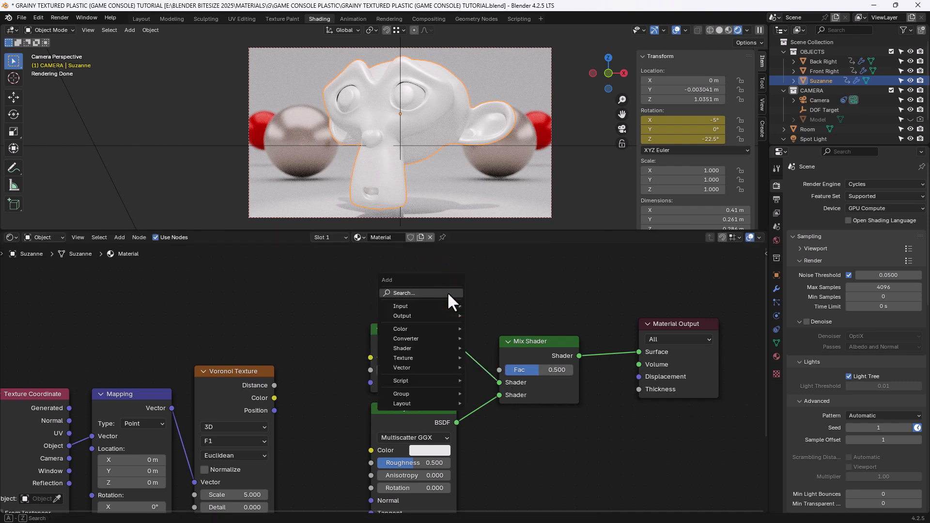
{"action": "left_click", "coordinate": [447, 291]}
{"action": "type", "text": "layer"}
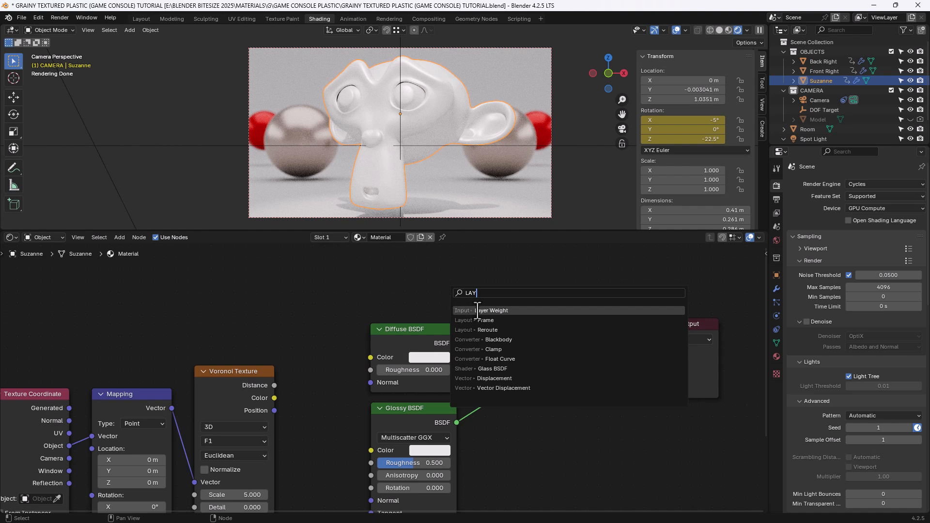
{"action": "key", "text": "Return"}
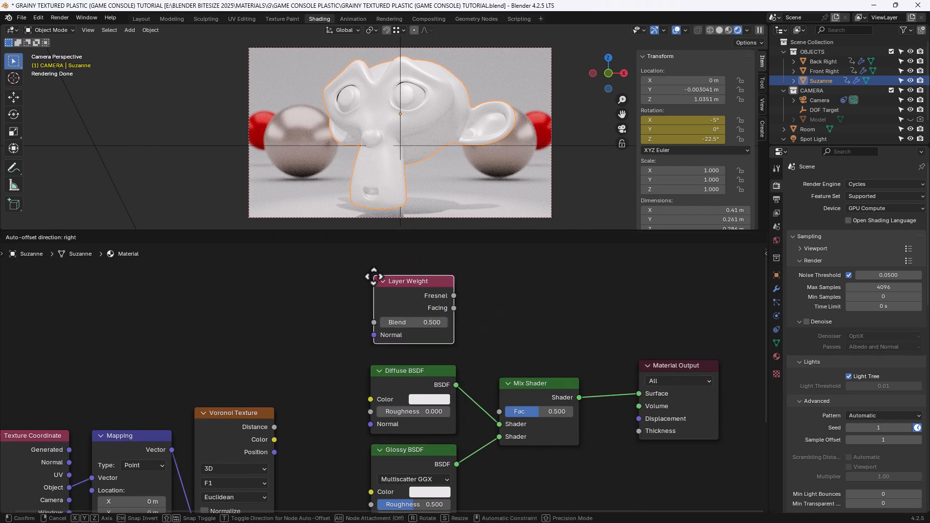
{"action": "left_click", "coordinate": [373, 276]}
{"action": "left_click_drag", "start_coordinate": [454, 308], "coordinate": [499, 408]}
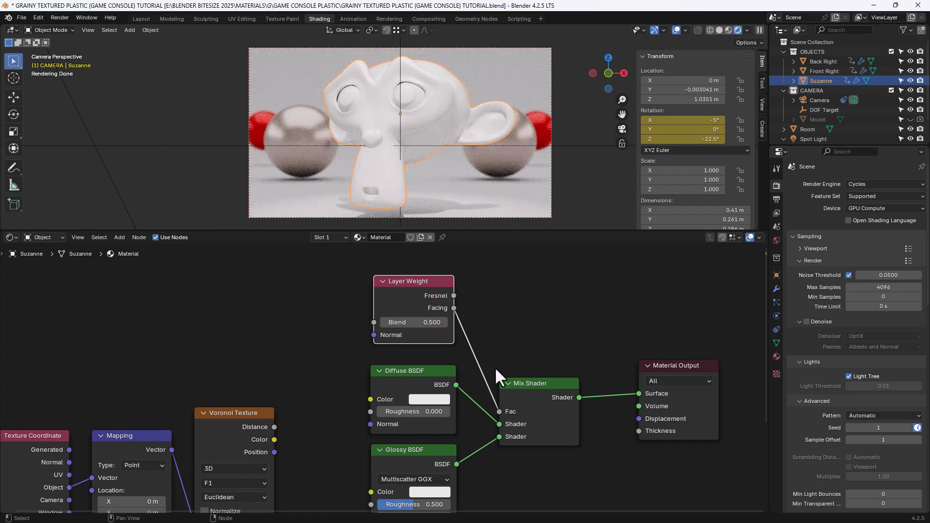
{"action": "left_click_drag", "start_coordinate": [412, 297], "coordinate": [411, 309]}
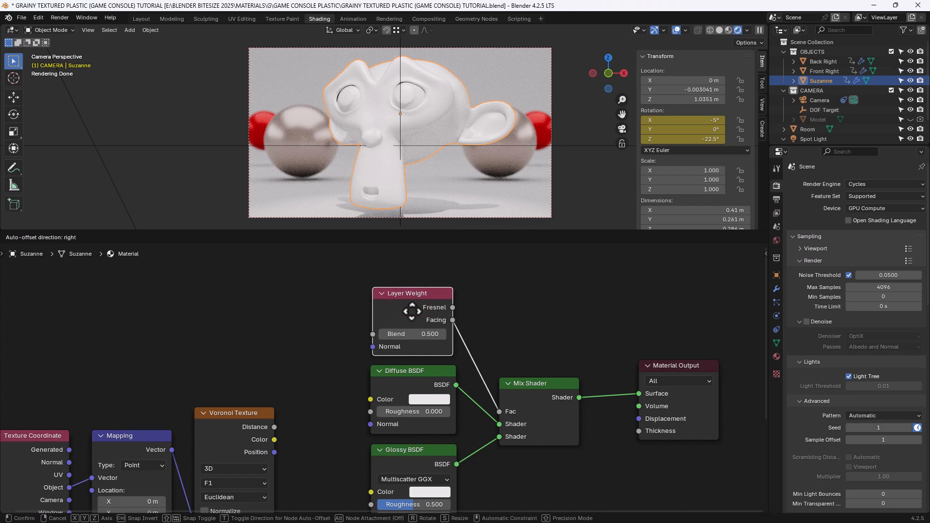
{"action": "scroll", "coordinate": [491, 308], "scroll_direction": "down", "scroll_amount": 2}
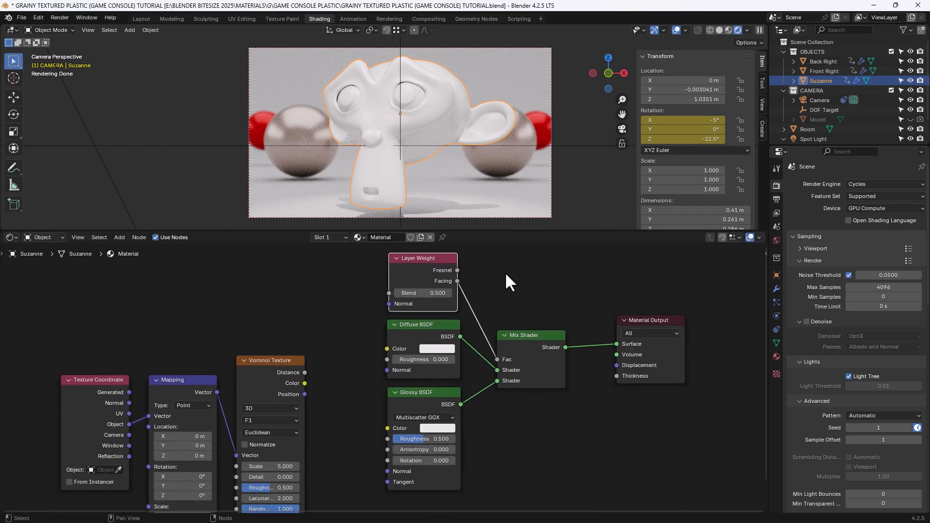
{"action": "scroll", "coordinate": [519, 320], "scroll_direction": "down", "scroll_amount": 3}
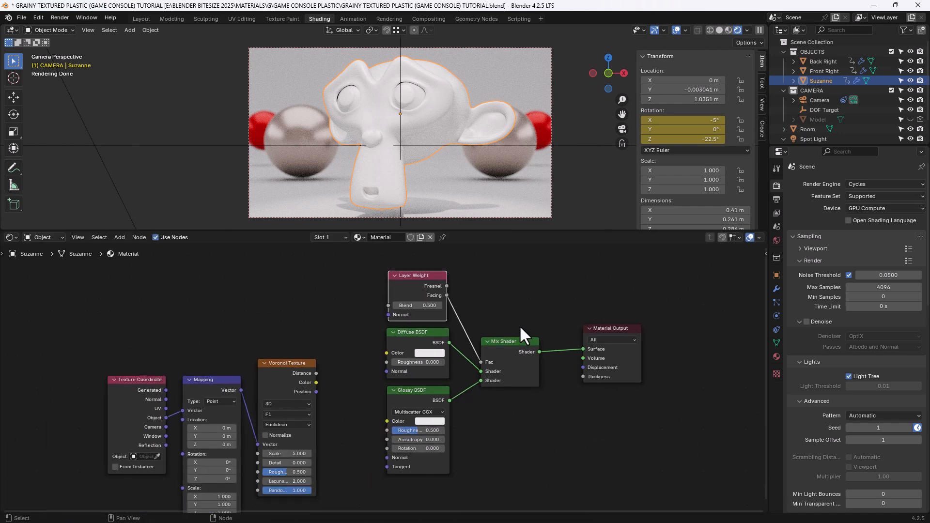
Move the Glossy BSDF, Mix Shader and Material Output nodes together further right of the Diffuse BSDF to make room.
{"action": "middle_click_drag", "start_coordinate": [545, 376], "coordinate": [557, 349]}
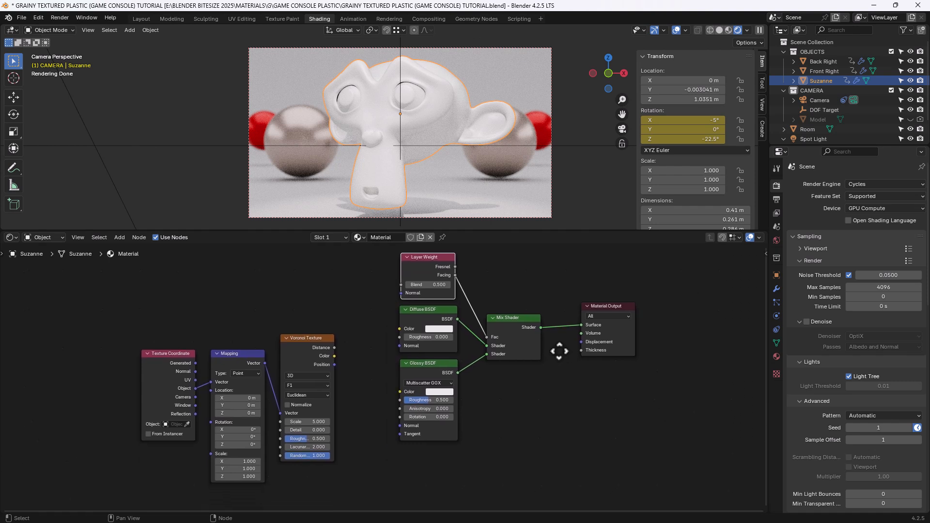
{"action": "left_click", "coordinate": [439, 361]}
{"action": "left_click", "coordinate": [508, 320], "text": "shift"}
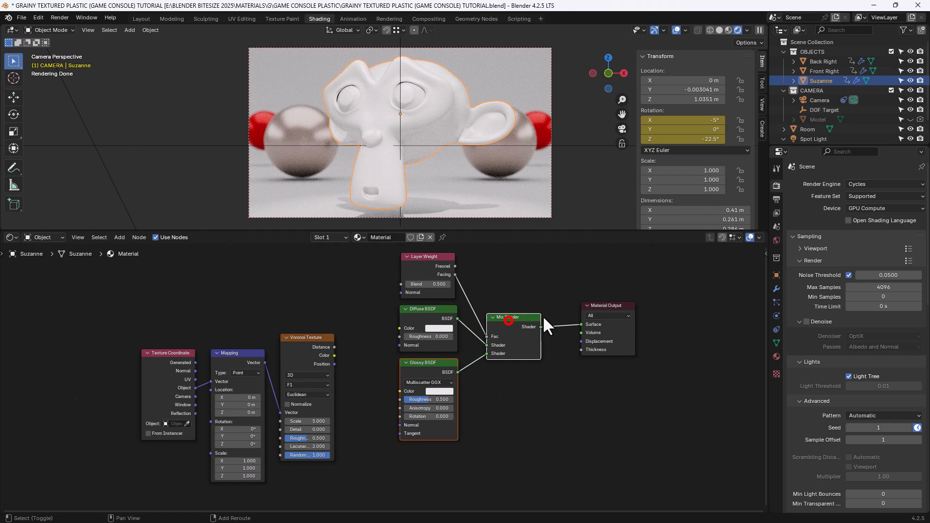
{"action": "left_click", "coordinate": [618, 307], "text": "shift"}
{"action": "left_click_drag", "start_coordinate": [438, 363], "coordinate": [525, 368]}
{"action": "left_click", "coordinate": [435, 387]}
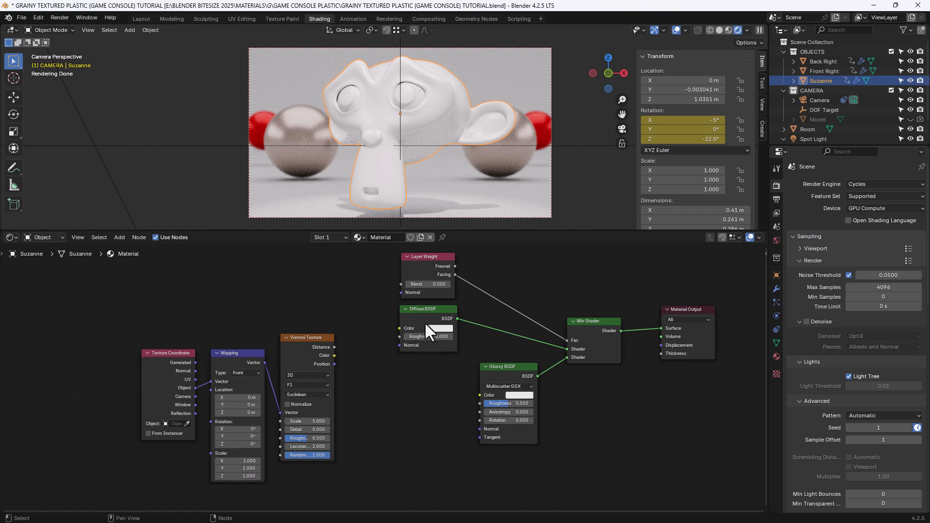
Link the Voronoi Texture's Distance output to the Diffuse BSDF's Color input.
{"action": "left_click", "coordinate": [331, 346]}
{"action": "left_click_drag", "start_coordinate": [334, 347], "coordinate": [397, 329]}
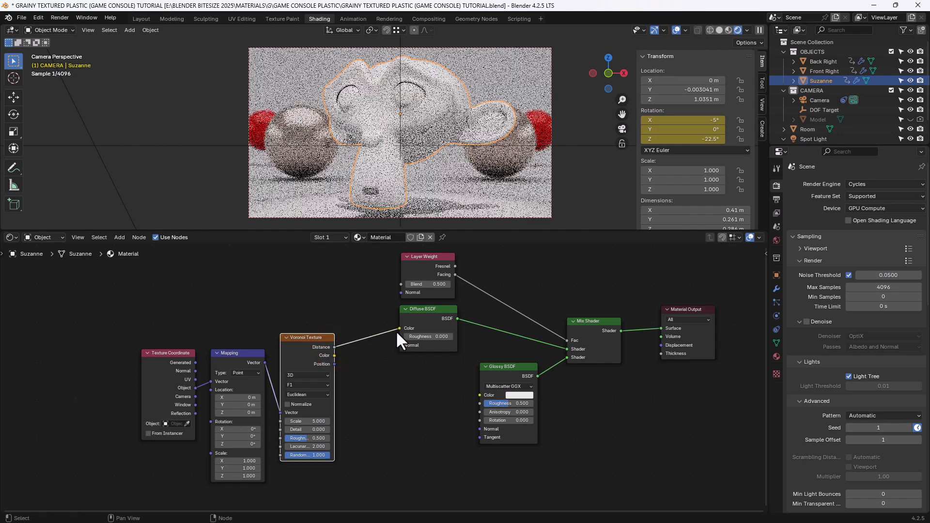
{"action": "left_click", "coordinate": [392, 383]}
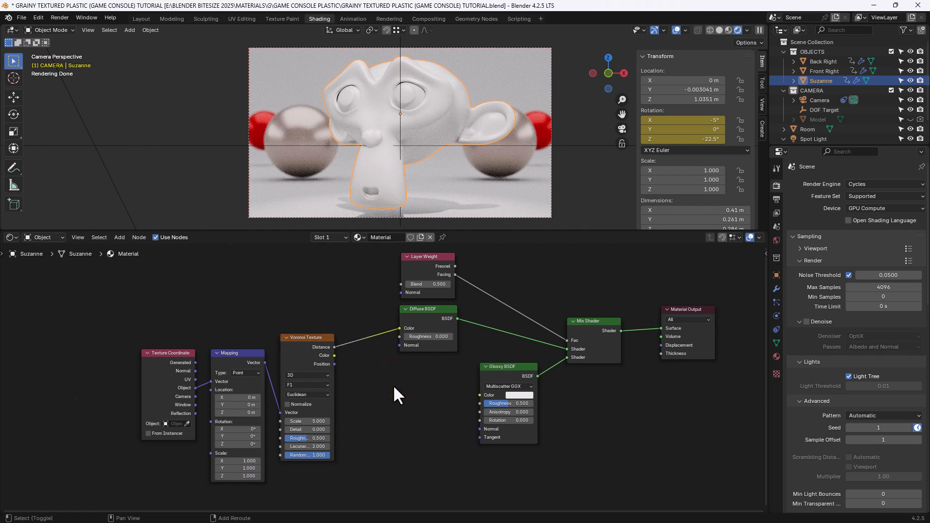
Insert a Color Ramp between the Voronoi Texture and the Diffuse BSDF's Color, spacing the neighbouring nodes so they no longer overlap.
{"action": "key", "text": "shift+a"}
{"action": "left_click", "coordinate": [386, 383]}
{"action": "type", "text": "COL"}
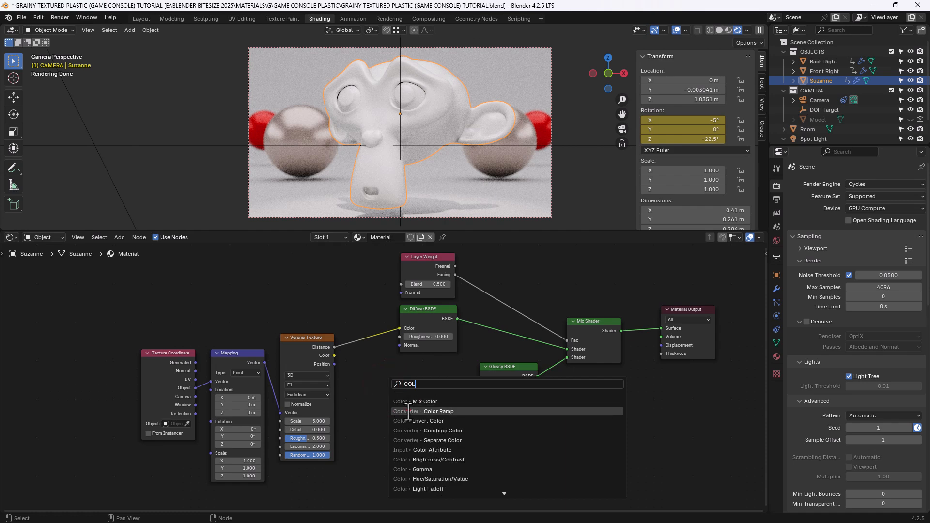
{"action": "left_click", "coordinate": [433, 411]}
{"action": "left_click", "coordinate": [342, 326]}
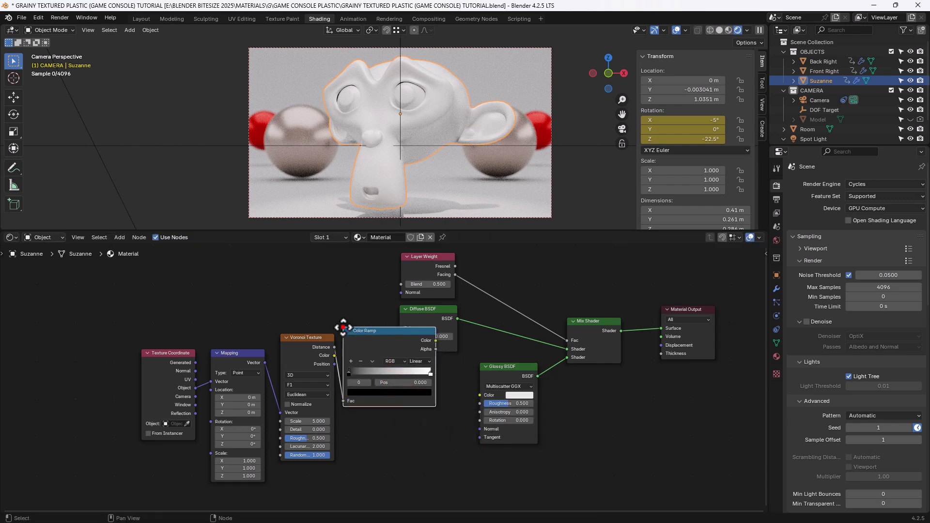
{"action": "left_click_drag", "start_coordinate": [157, 324], "coordinate": [422, 406]}
{"action": "left_click", "coordinate": [478, 310], "text": "shift"}
{"action": "left_click_drag", "start_coordinate": [484, 312], "coordinate": [426, 317]}
{"action": "scroll", "coordinate": [417, 401], "scroll_direction": "up", "scroll_amount": 1}
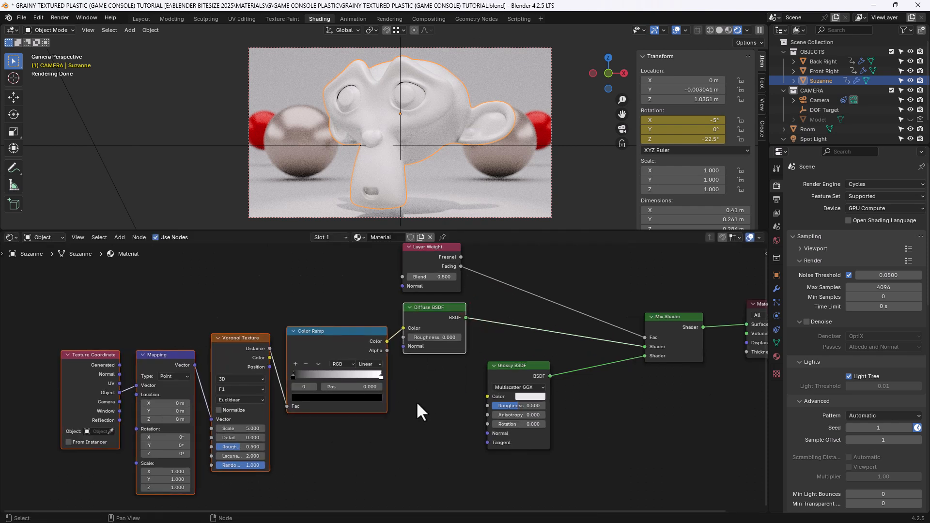
{"action": "left_click", "coordinate": [416, 401]}
{"action": "key", "text": "shift+a"}
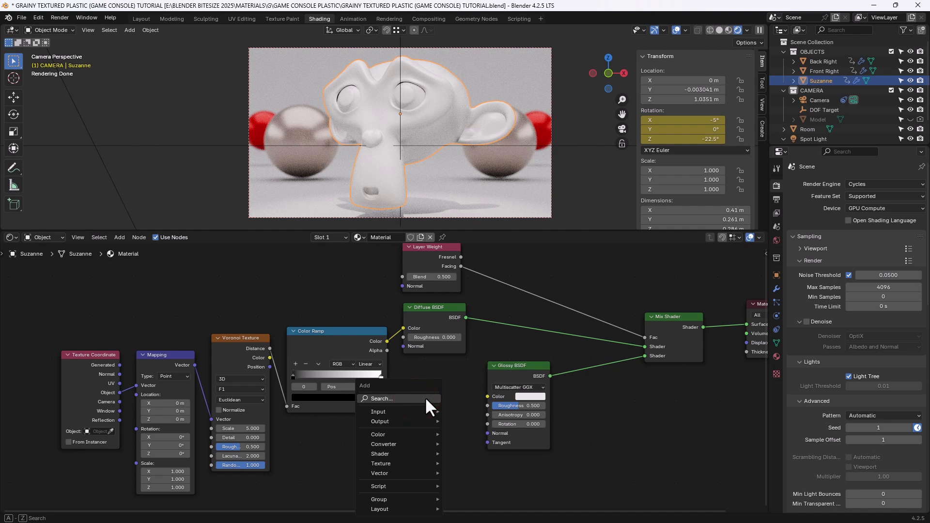
{"action": "left_click", "coordinate": [425, 397]}
{"action": "type", "text": "MATH"}
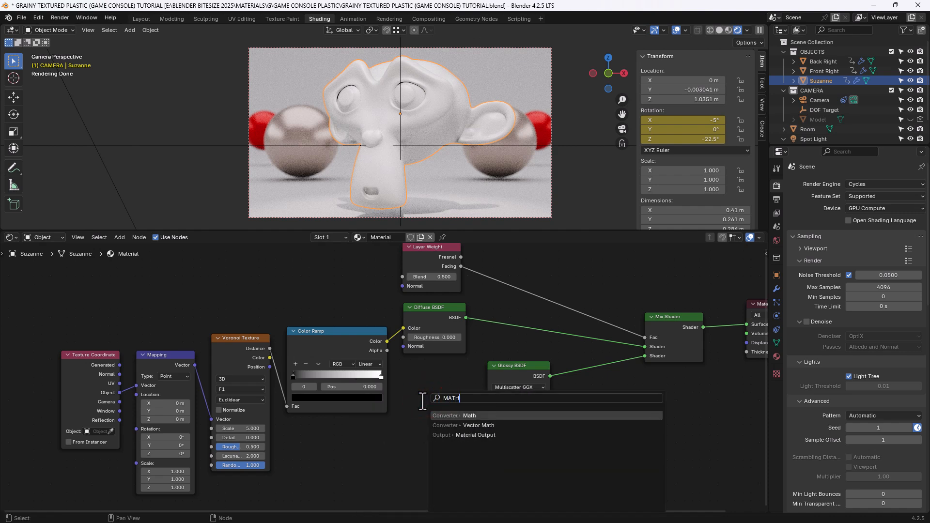
{"action": "left_click", "coordinate": [450, 416]}
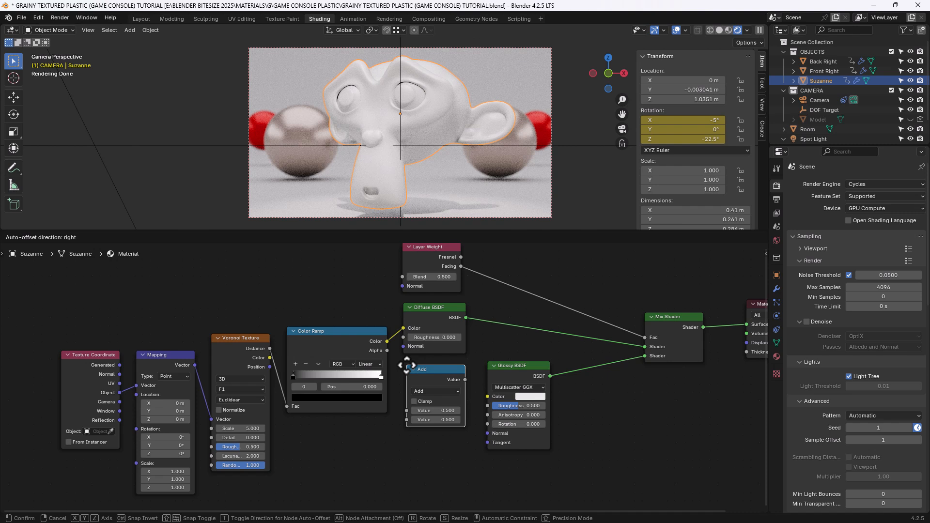
{"action": "left_click", "coordinate": [407, 366]}
{"action": "key", "text": "x"}
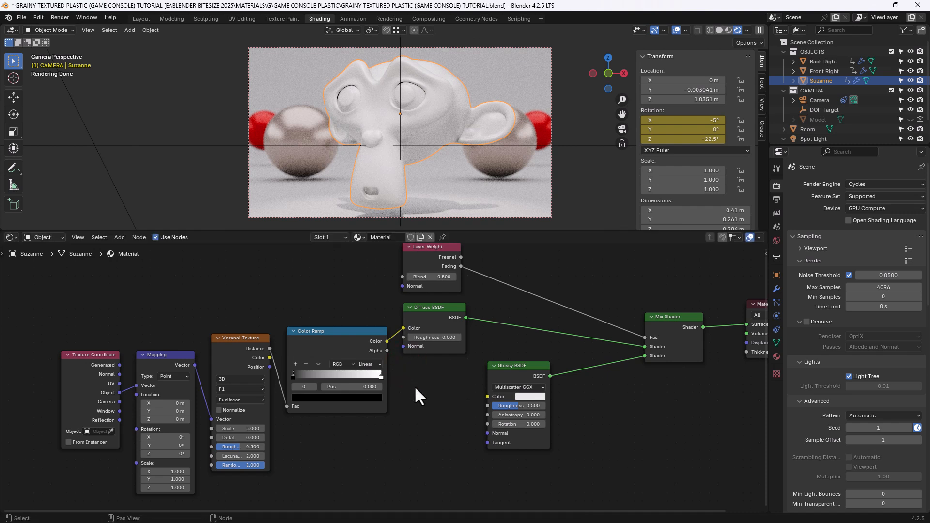
Add a Mix Color node below the Diffuse BSDF, just before the Glossy BSDF.
{"action": "key", "text": "shift+a"}
{"action": "left_click", "coordinate": [412, 388]}
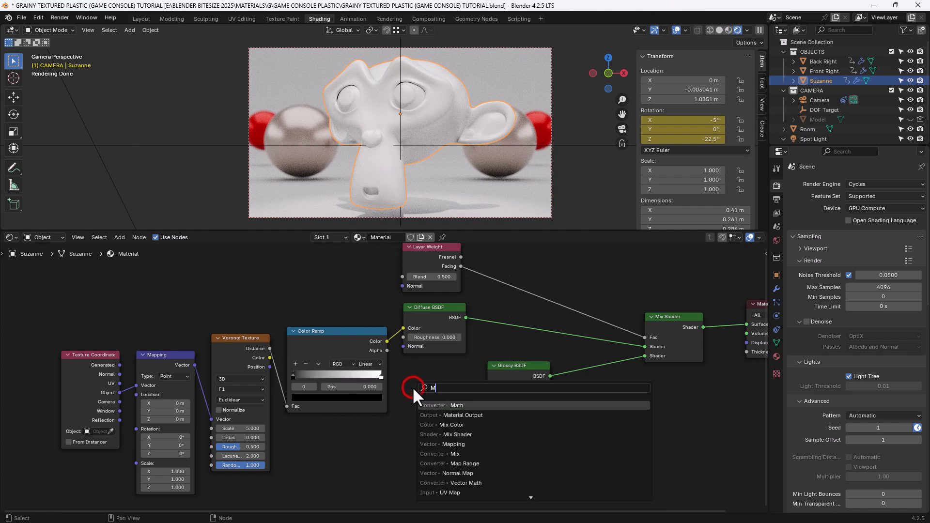
{"action": "type", "text": "MI"}
{"action": "left_click", "coordinate": [432, 415]}
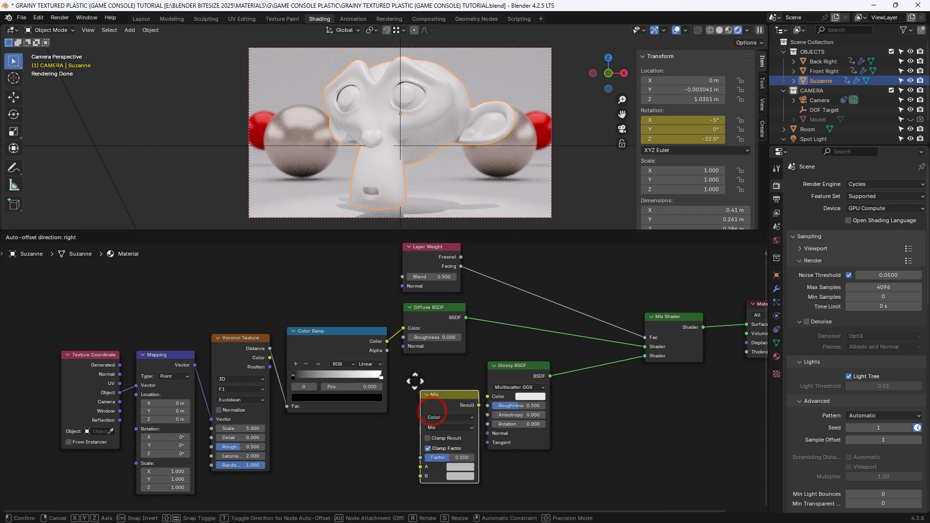
{"action": "left_click", "coordinate": [423, 405]}
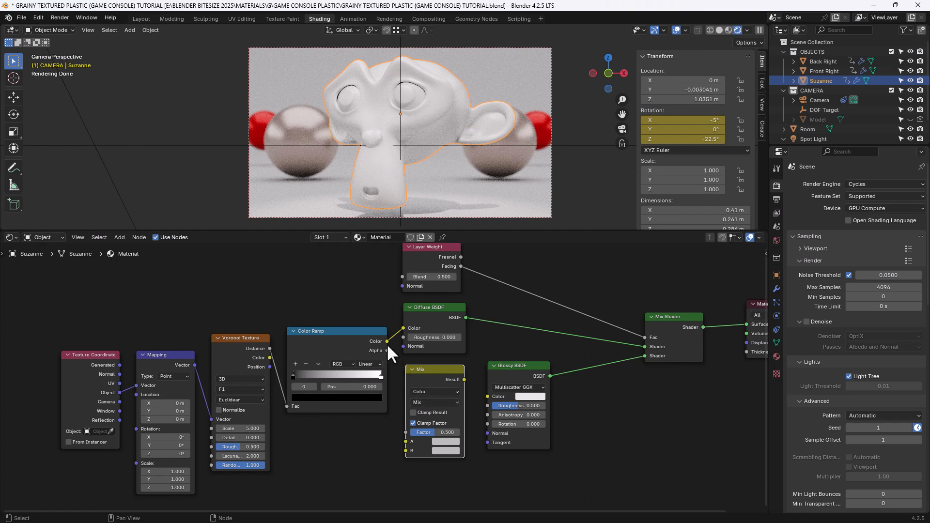
Link the Color Ramp's Color to the Mix node's A input and the Mix Result to the Glossy BSDF's Color.
{"action": "left_click_drag", "start_coordinate": [387, 341], "coordinate": [405, 442]}
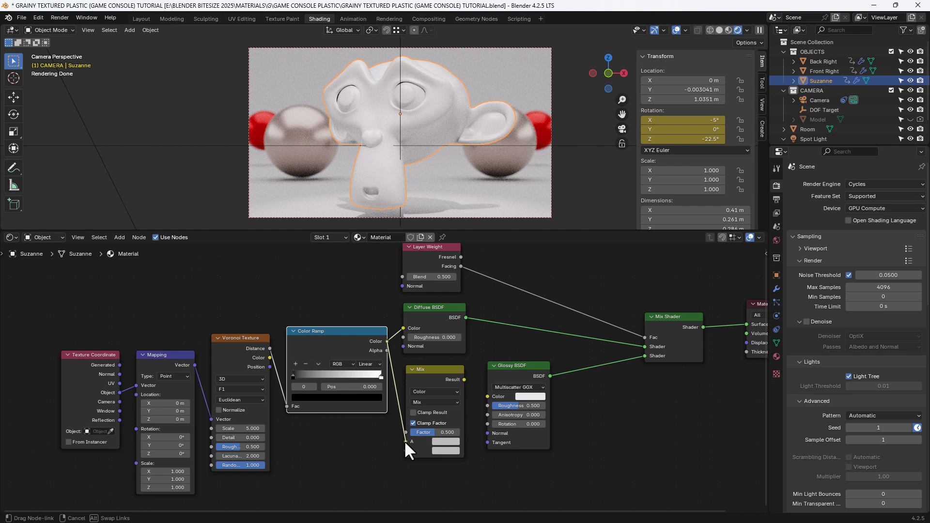
{"action": "left_click_drag", "start_coordinate": [405, 441], "coordinate": [405, 442]}
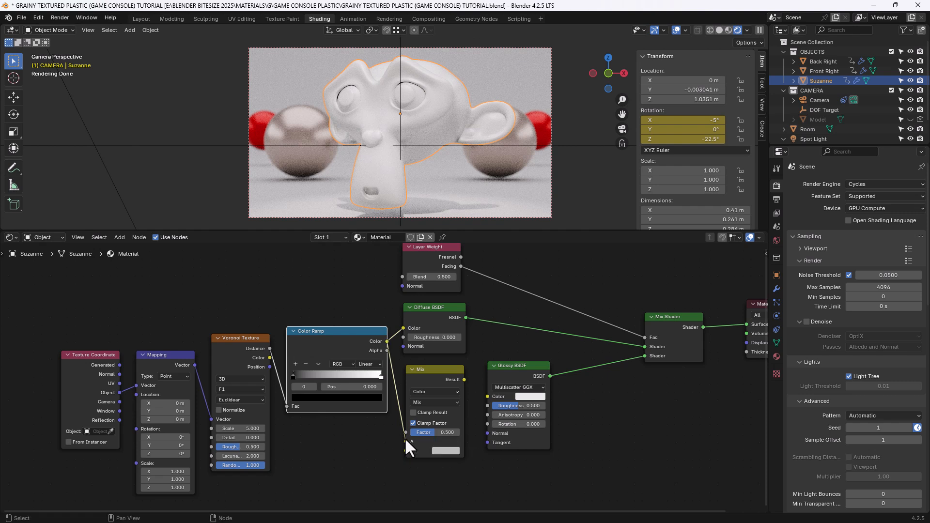
{"action": "left_click_drag", "start_coordinate": [465, 380], "coordinate": [468, 378]}
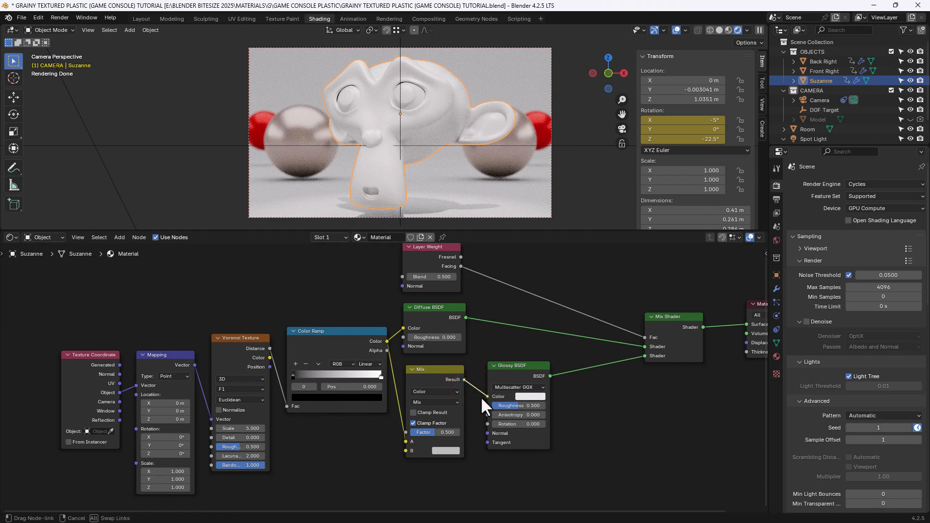
{"action": "left_click_drag", "start_coordinate": [481, 397], "coordinate": [481, 397]}
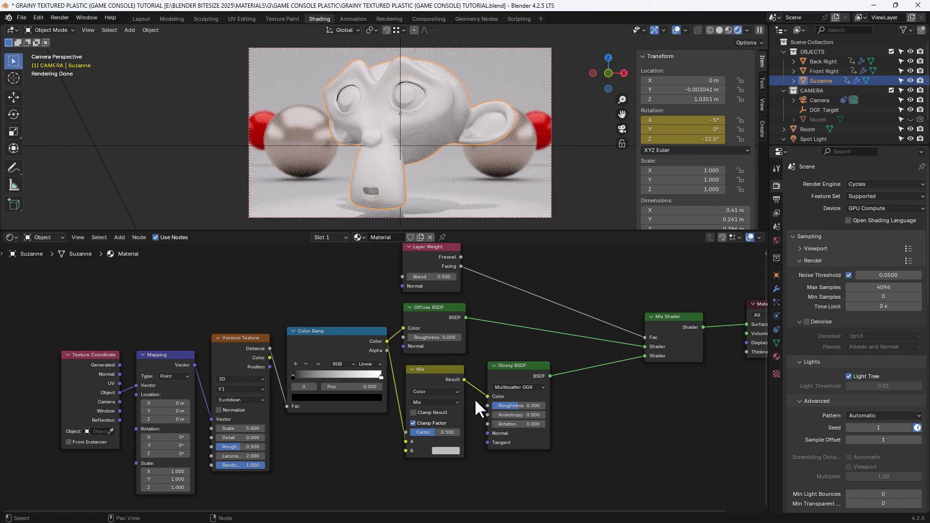
Duplicate the Color Ramp below the original and link the Voronoi Texture's Distance output to the copy's Fac input.
{"action": "scroll", "coordinate": [475, 398], "scroll_direction": "down", "scroll_amount": 1}
{"action": "middle_click_drag", "start_coordinate": [474, 401], "coordinate": [480, 372]}
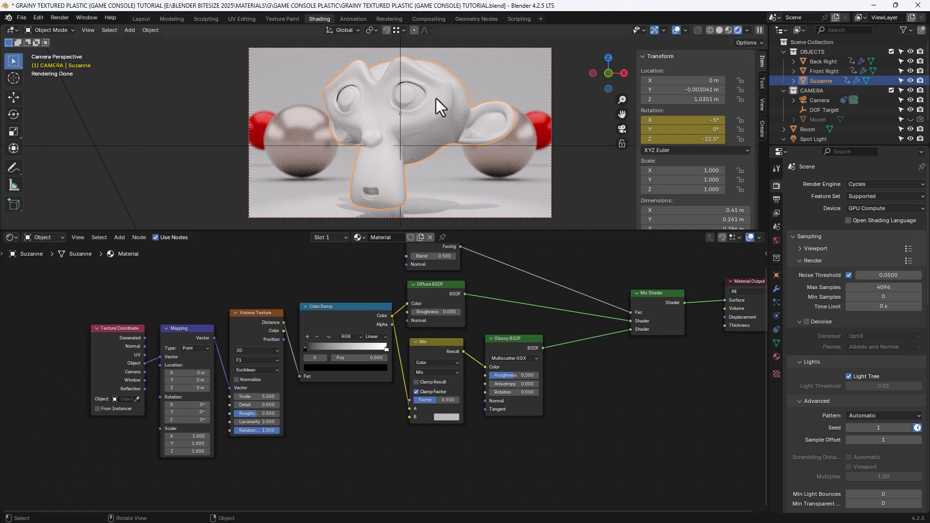
{"action": "scroll", "coordinate": [391, 409], "scroll_direction": "down", "scroll_amount": 1}
{"action": "middle_click_drag", "start_coordinate": [390, 409], "coordinate": [417, 394]}
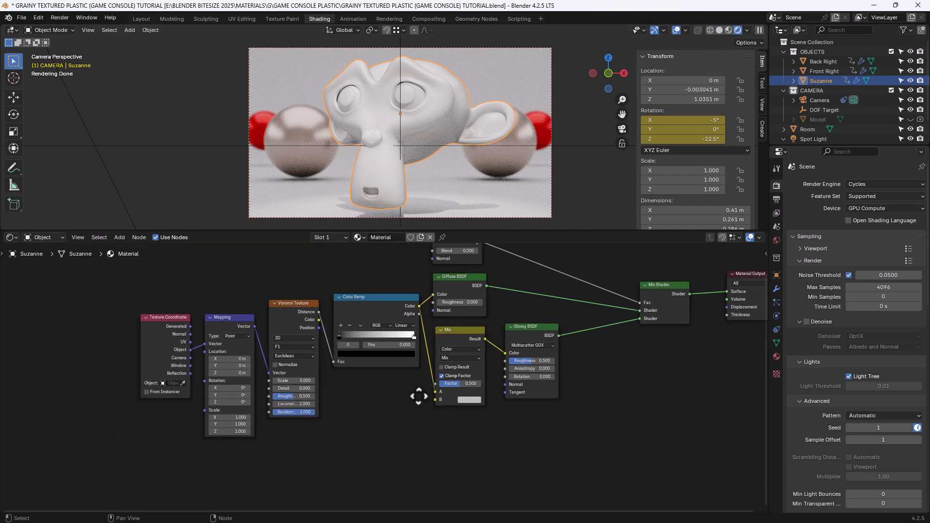
{"action": "left_click", "coordinate": [371, 298]}
{"action": "key", "text": "shift+d"}
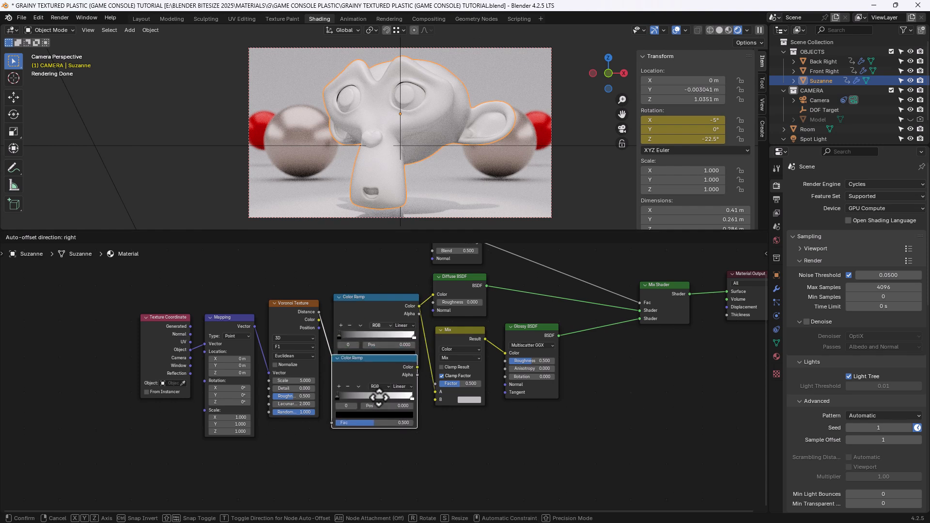
{"action": "left_click", "coordinate": [379, 411]}
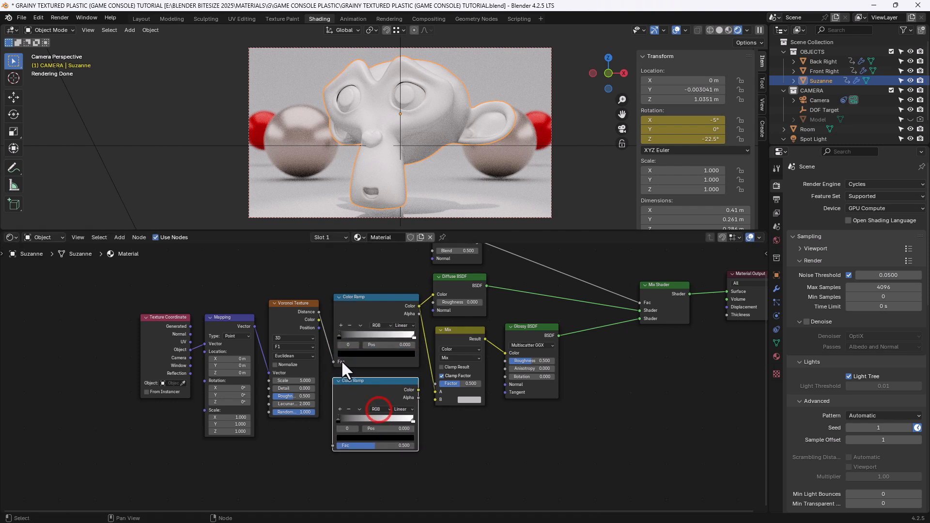
{"action": "left_click_drag", "start_coordinate": [319, 312], "coordinate": [332, 442]}
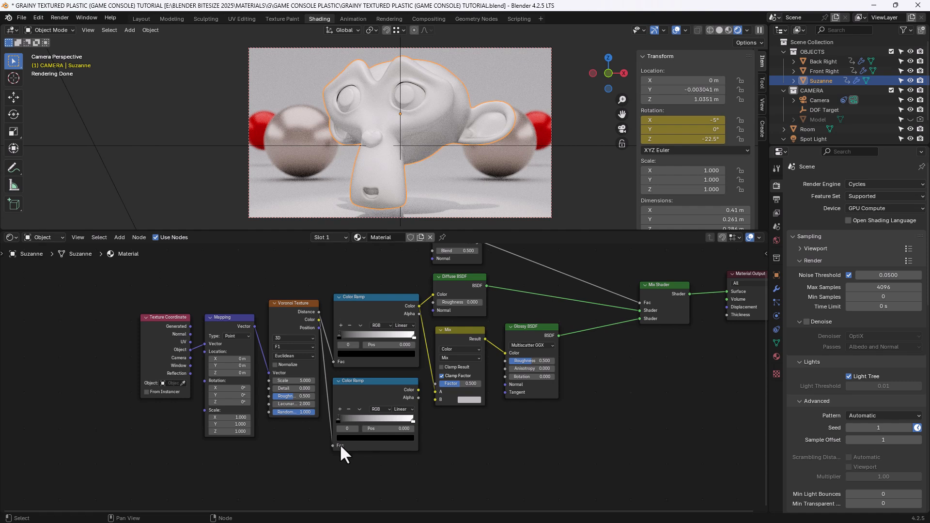
Add a Bump node below the Mix node, beside the duplicated Color Ramp.
{"action": "left_click", "coordinate": [433, 443]}
{"action": "key", "text": "shift+a"}
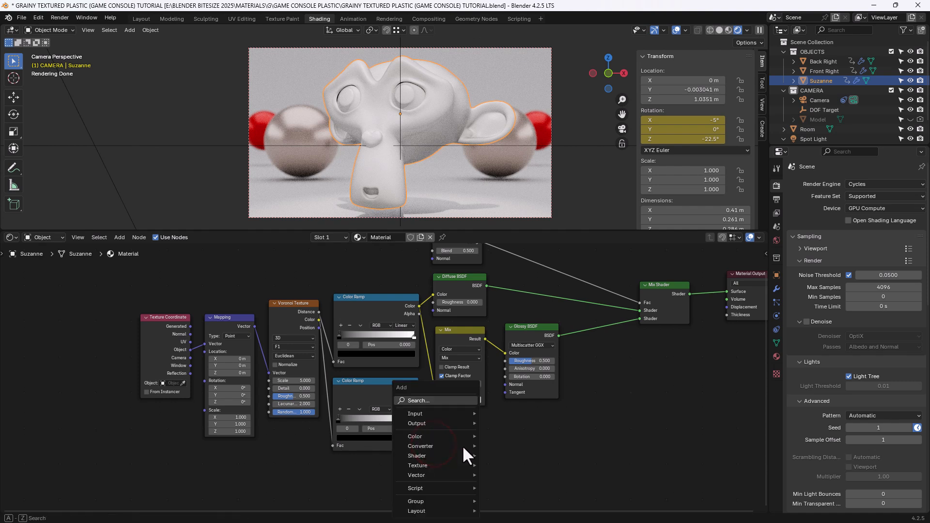
{"action": "left_click", "coordinate": [429, 403]}
{"action": "type", "text": "BUMP"}
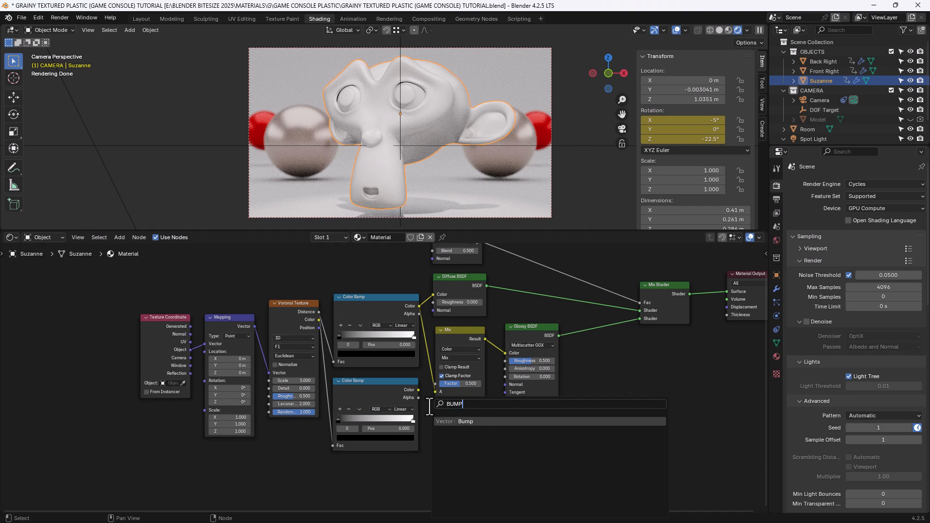
{"action": "key", "text": "Return"}
{"action": "left_click", "coordinate": [435, 419]}
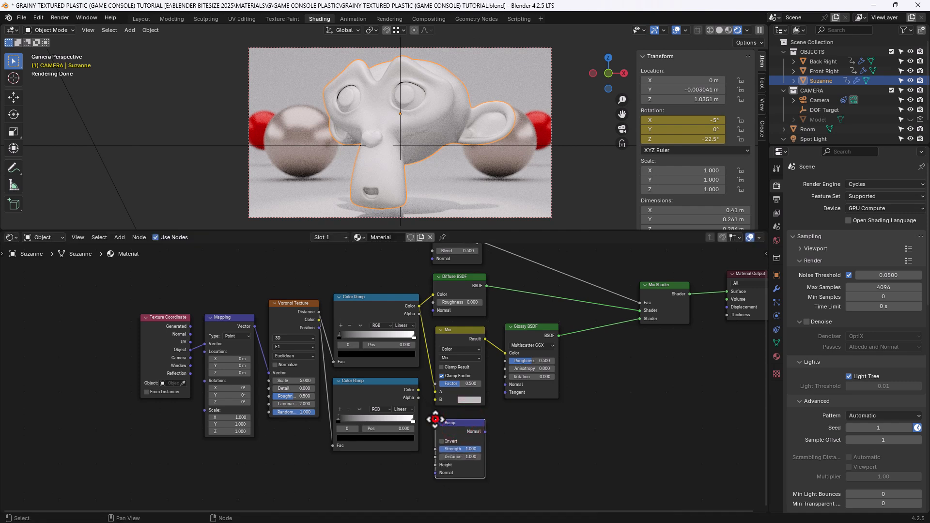
Link the Bump node's Normal output to the Glossy BSDF's Normal and the lower Color Ramp's Color to the Bump Height.
{"action": "left_click_drag", "start_coordinate": [484, 430], "coordinate": [485, 429]}
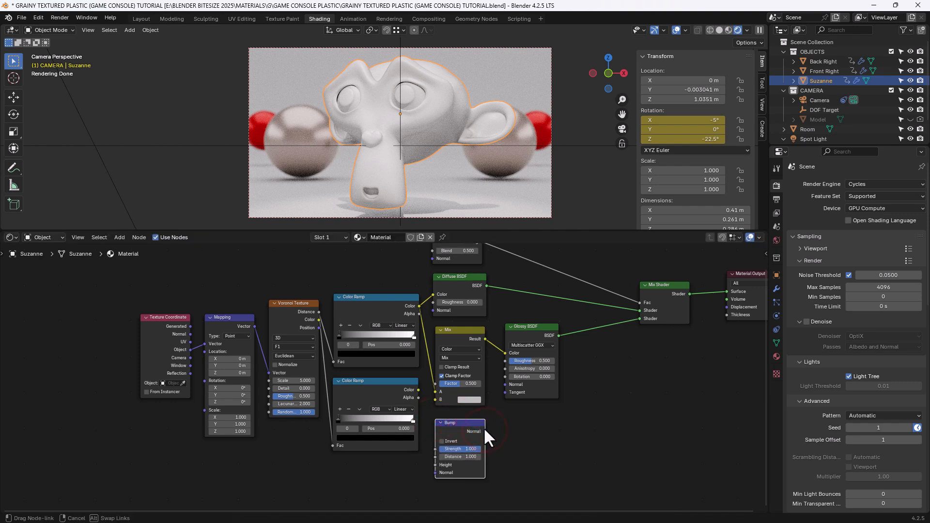
{"action": "left_click_drag", "start_coordinate": [493, 393], "coordinate": [500, 386]}
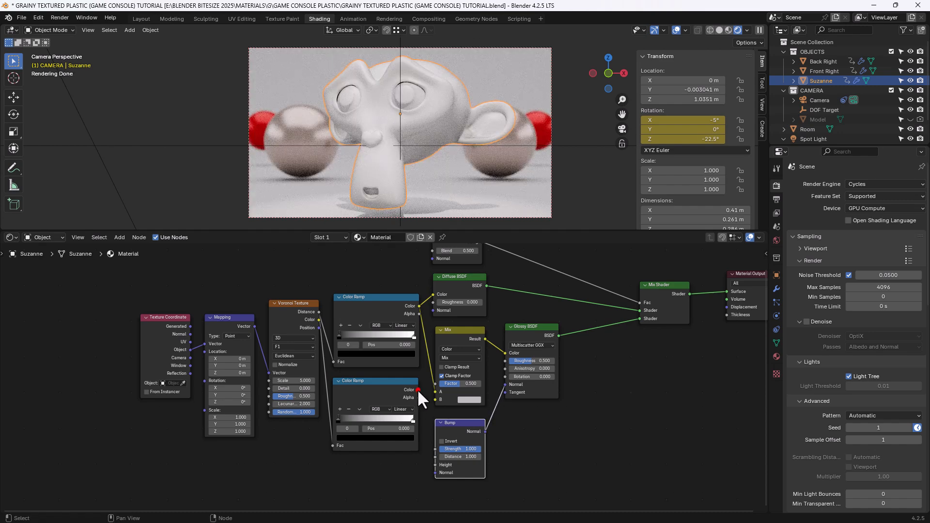
{"action": "left_click_drag", "start_coordinate": [418, 390], "coordinate": [426, 392]}
{"action": "left_click_drag", "start_coordinate": [426, 434], "coordinate": [431, 462]}
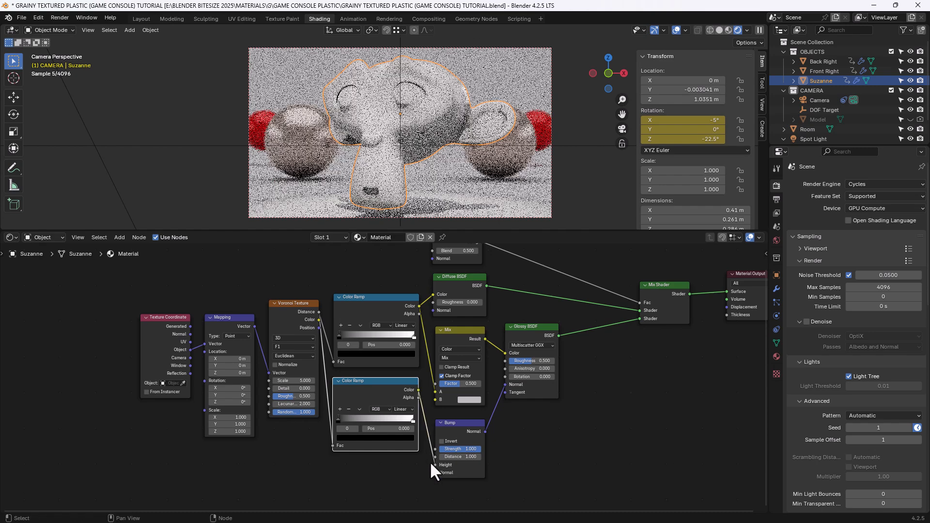
Lower the second Color Ramp beside the Bump node, and shift the Texture Coordinate, Mapping and Voronoi Texture nodes down and left.
{"action": "key", "text": "g"}
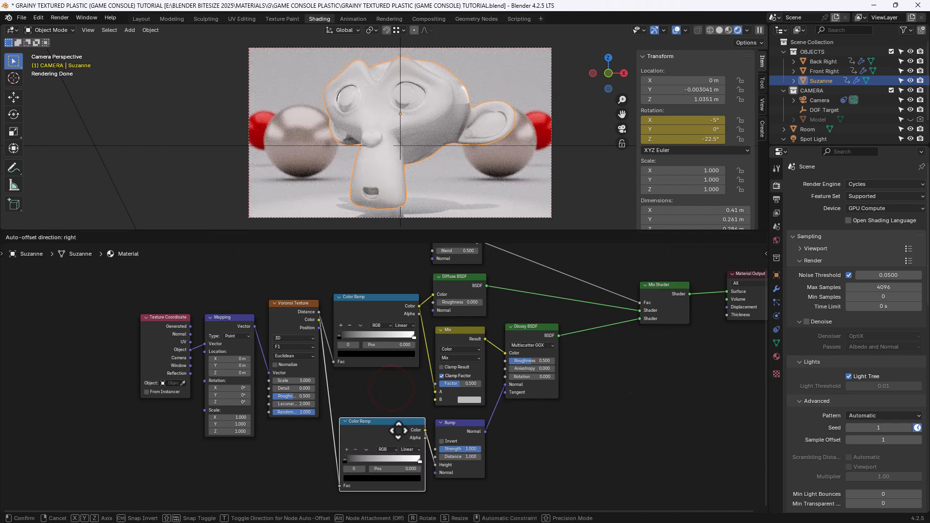
{"action": "left_click", "coordinate": [399, 430]}
{"action": "left_click_drag", "start_coordinate": [166, 287], "coordinate": [275, 363]}
{"action": "left_click_drag", "start_coordinate": [277, 322], "coordinate": [252, 386]}
{"action": "scroll", "coordinate": [468, 325], "scroll_direction": "down", "scroll_amount": 2}
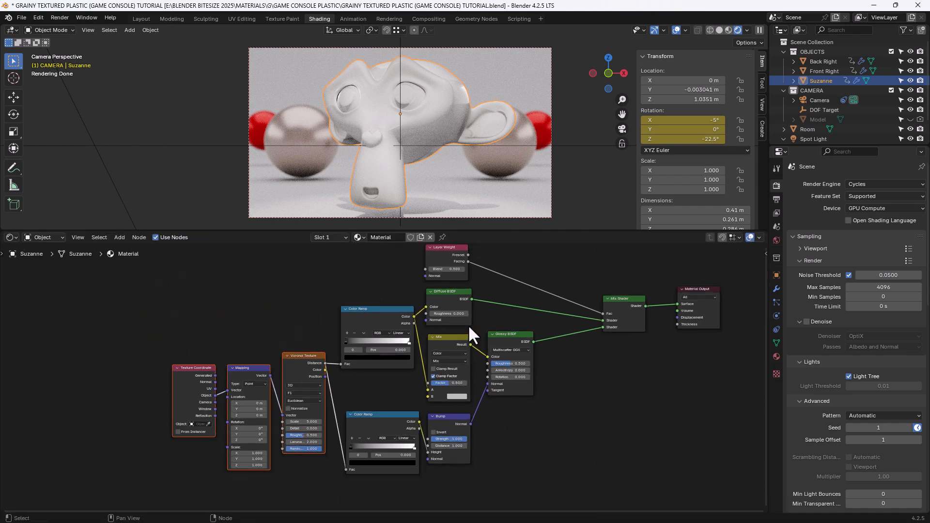
{"action": "middle_click_drag", "start_coordinate": [501, 318], "coordinate": [457, 326]}
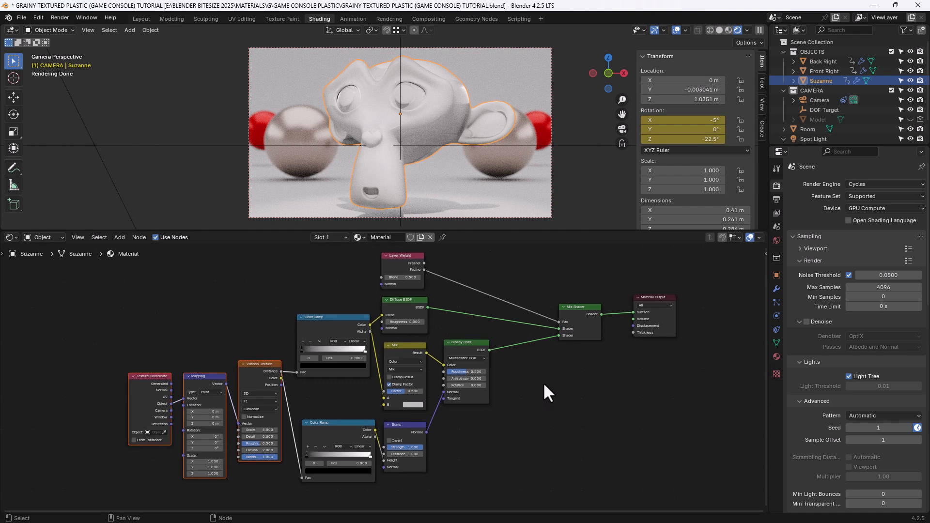
{"action": "middle_click_drag", "start_coordinate": [542, 384], "coordinate": [543, 369]}
Set the Voronoi Texture's Scale to 750.
{"action": "scroll", "coordinate": [219, 402], "scroll_direction": "up", "scroll_amount": 5}
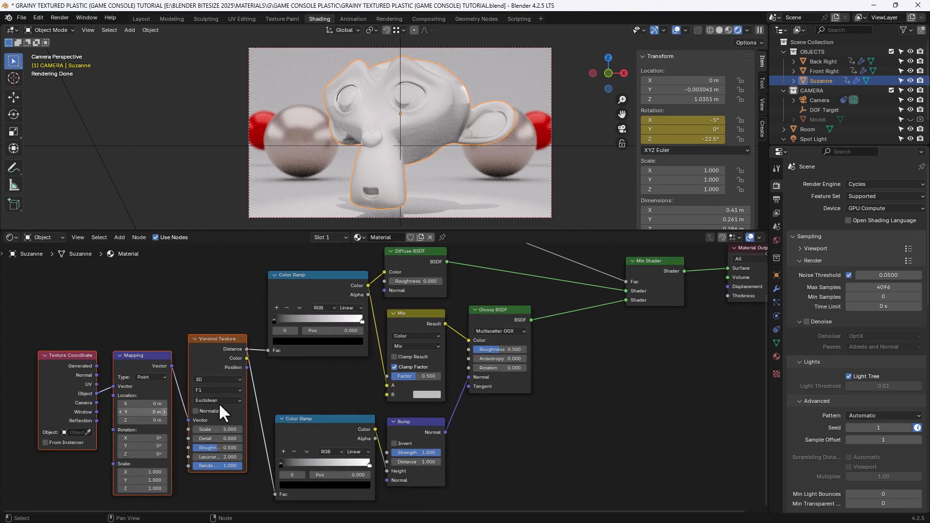
{"action": "middle_click_drag", "start_coordinate": [219, 403], "coordinate": [405, 336]}
{"action": "scroll", "coordinate": [382, 359], "scroll_direction": "up", "scroll_amount": 1}
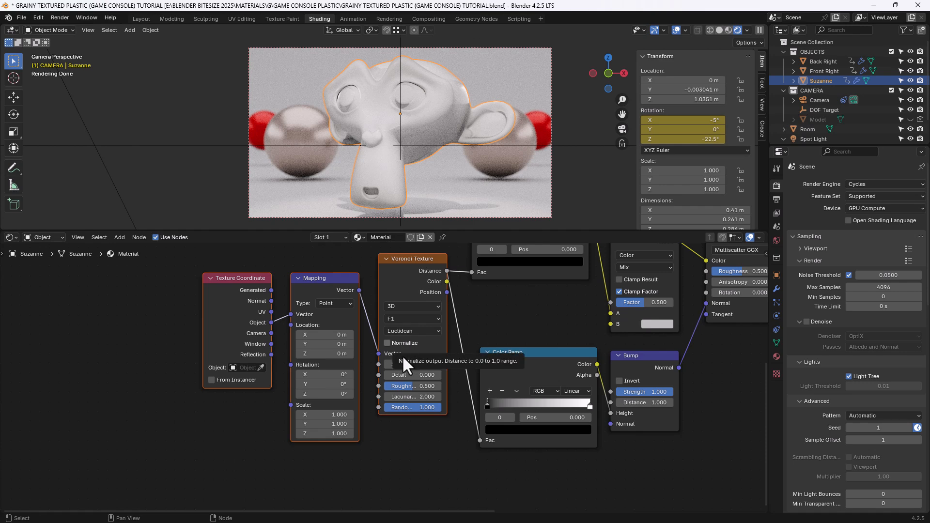
{"action": "left_click", "coordinate": [413, 364]}
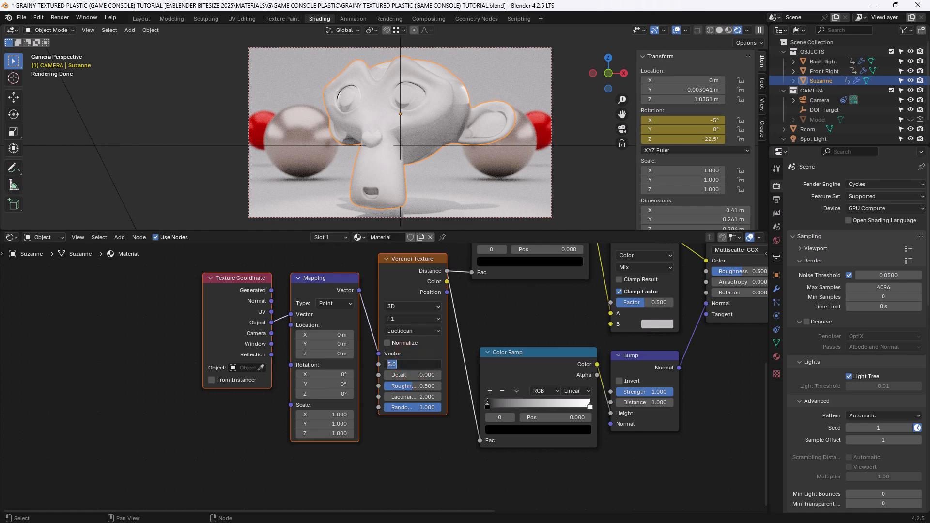
{"action": "type", "text": "750"}
{"action": "key", "text": "Return"}
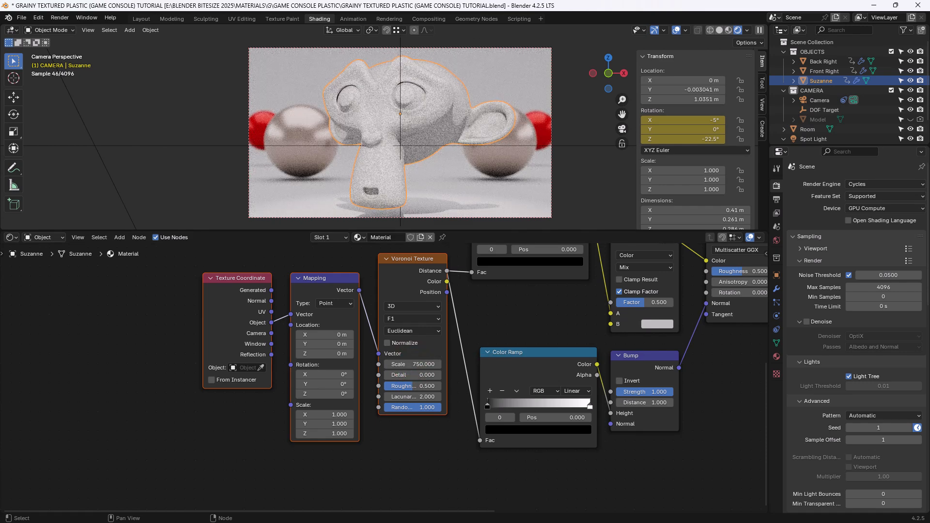
Examine the fine grain on Suzanne up close and preview the Voronoi Texture's Distance output directly on the surface.
{"action": "scroll", "coordinate": [388, 150], "scroll_direction": "up", "scroll_amount": 5}
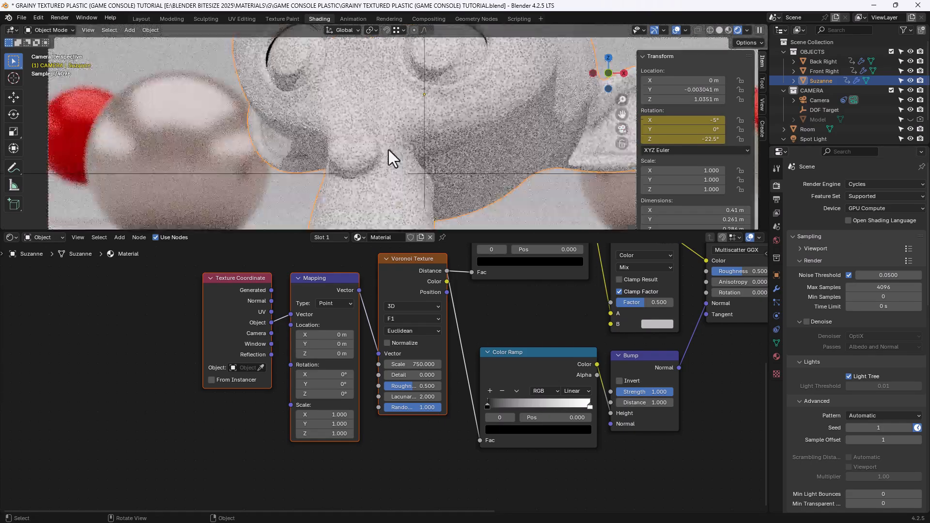
{"action": "scroll", "coordinate": [397, 127], "scroll_direction": "up", "scroll_amount": 4}
{"action": "scroll", "coordinate": [398, 127], "scroll_direction": "up", "scroll_amount": 5}
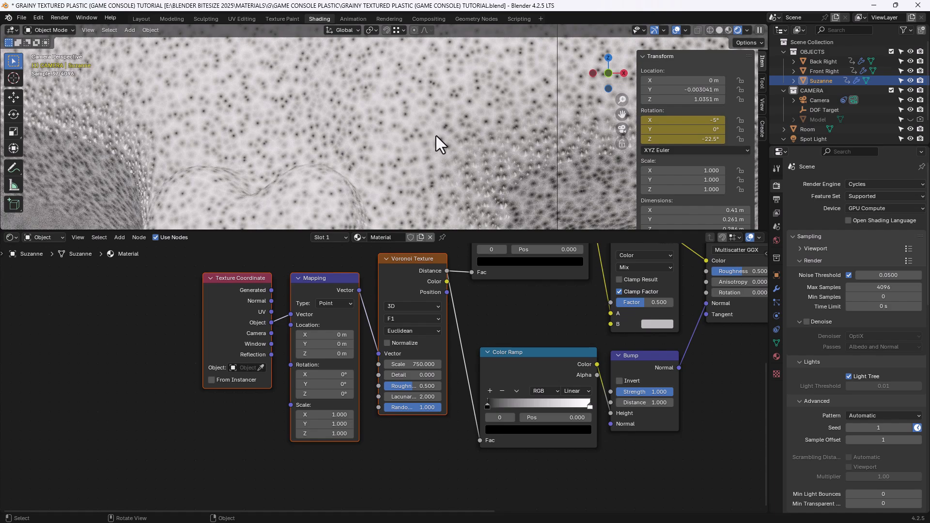
{"action": "scroll", "coordinate": [436, 135], "scroll_direction": "down", "scroll_amount": 4}
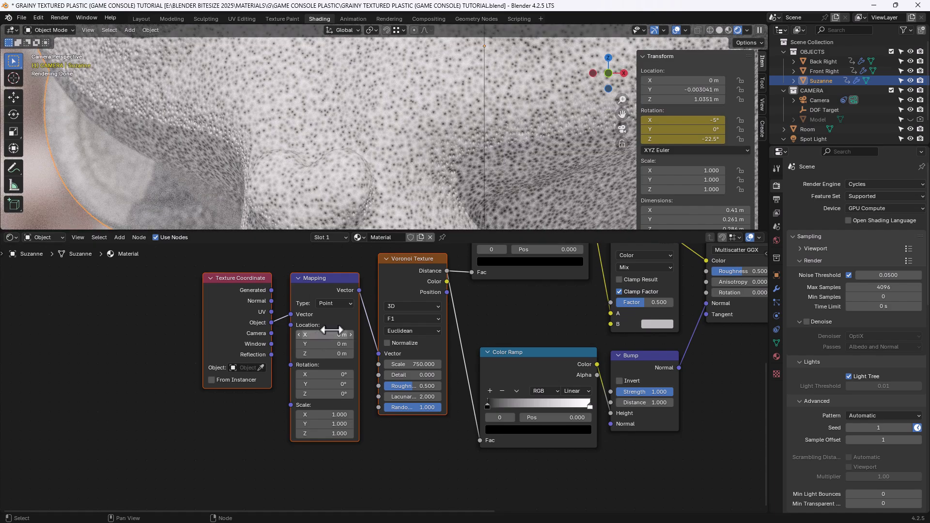
{"action": "left_click", "coordinate": [403, 277], "text": "ctrl+shift"}
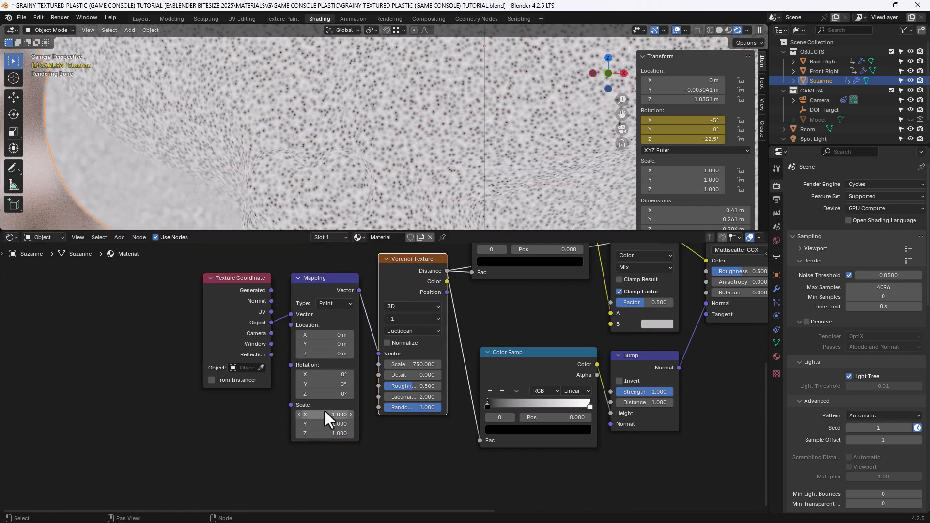
Try a Mapping scale of 2 on the X, Y and Z axes, and restore all three to 1.
{"action": "left_click_drag", "start_coordinate": [323, 415], "coordinate": [322, 434]}
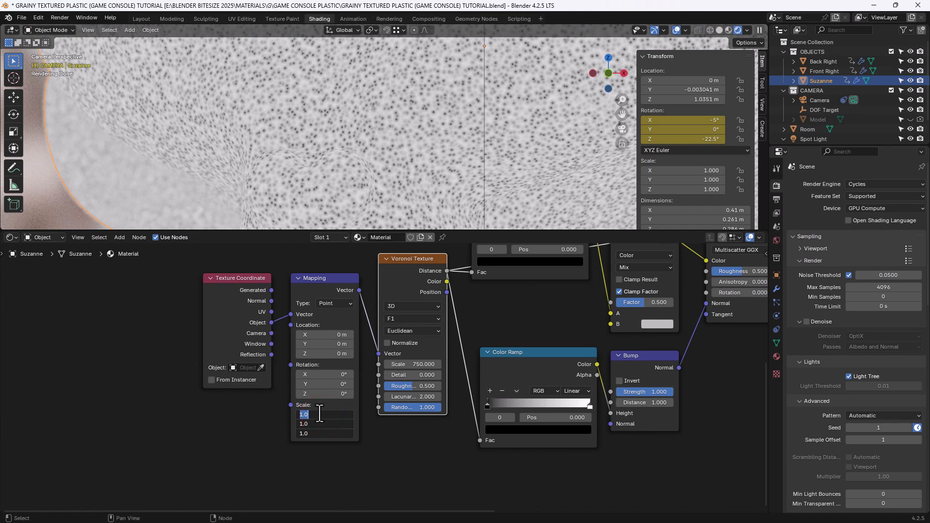
{"action": "type", "text": "2"}
{"action": "key", "text": "Return"}
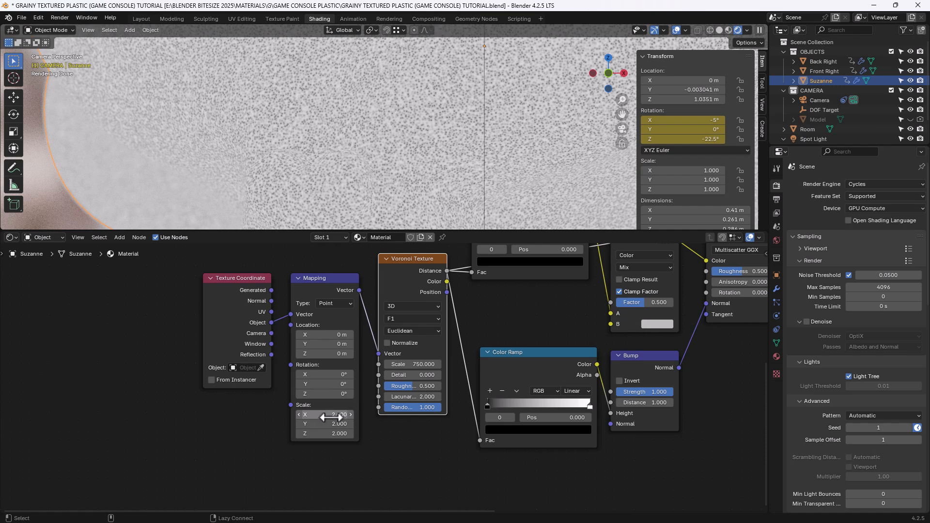
{"action": "left_click_drag", "start_coordinate": [325, 415], "coordinate": [329, 420]}
{"action": "type", "text": "1"}
{"action": "key", "text": "Return"}
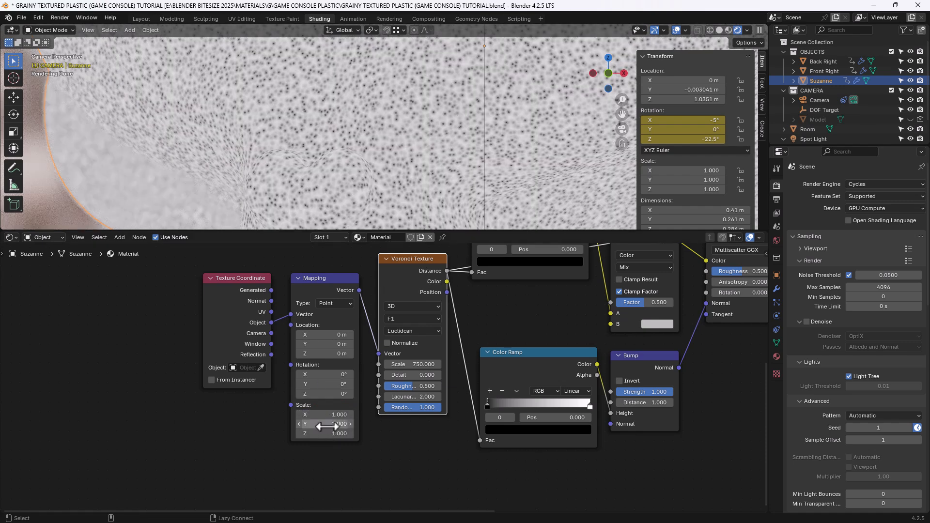
Set the Mapping node's Scale to 2 on the X, Y and Z axes.
{"action": "left_click_drag", "start_coordinate": [328, 416], "coordinate": [328, 433]}
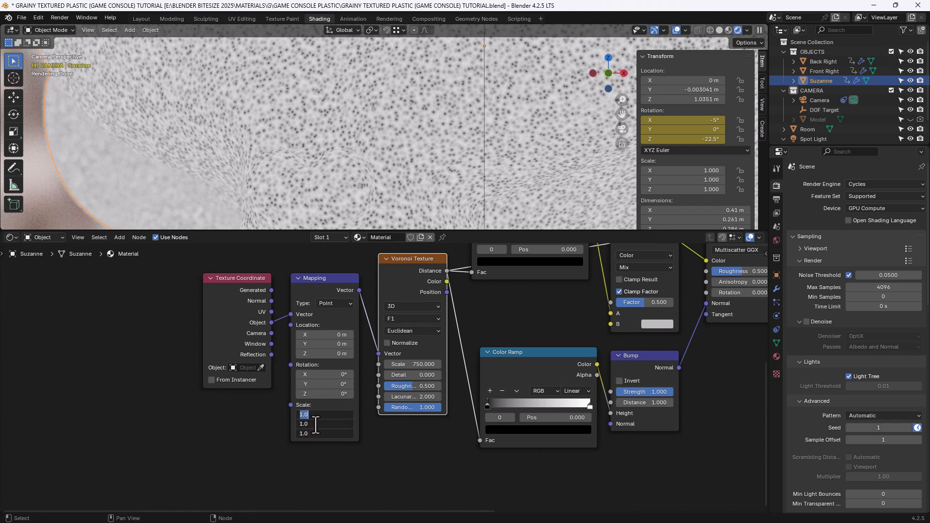
{"action": "type", "text": "2"}
{"action": "key", "text": "Return"}
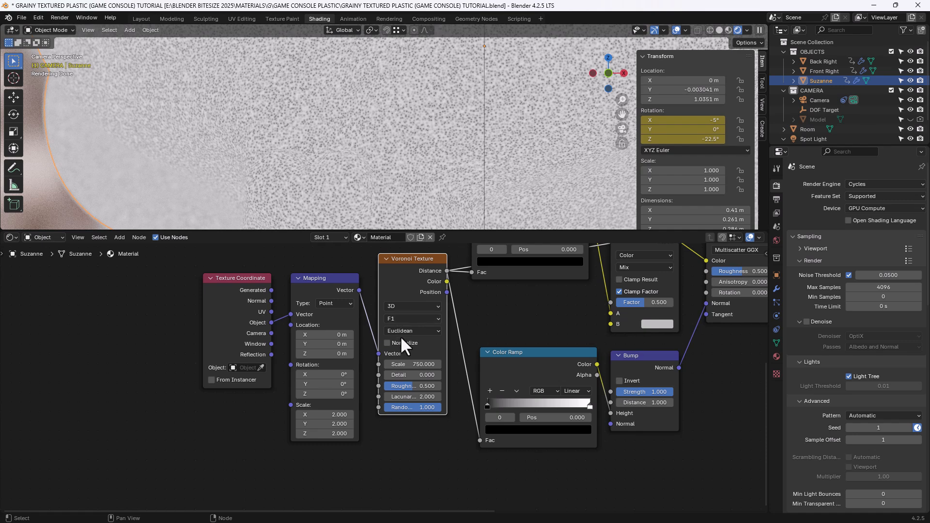
Enable Normalize on the Voronoi Texture and set its Detail to 1.
{"action": "left_click", "coordinate": [388, 343]}
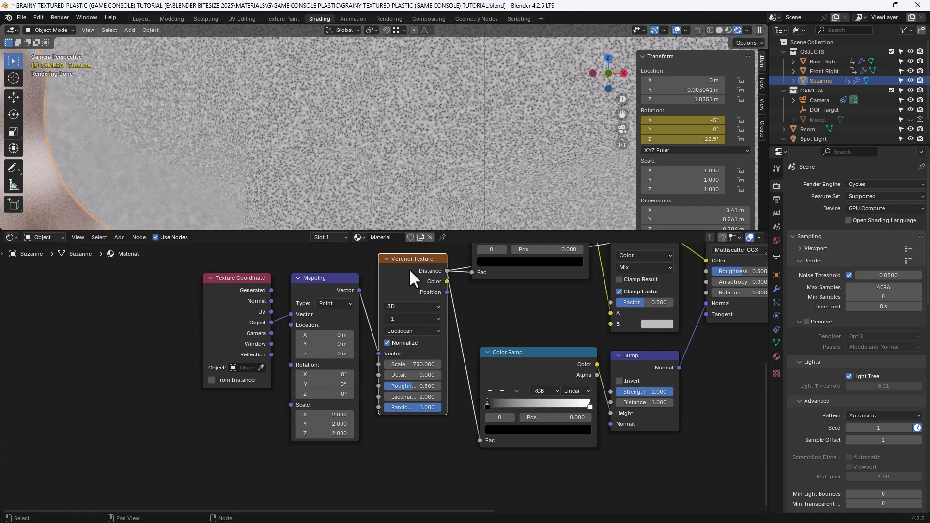
{"action": "left_click", "coordinate": [410, 375]}
{"action": "type", "text": "1"}
{"action": "key", "text": "Return"}
Reconnect the Mix Shader to the Material Output surface and examine the shaded grain on Suzanne up close.
{"action": "middle_click_drag", "start_coordinate": [473, 321], "coordinate": [402, 397]}
{"action": "scroll", "coordinate": [402, 397], "scroll_direction": "down", "scroll_amount": 2}
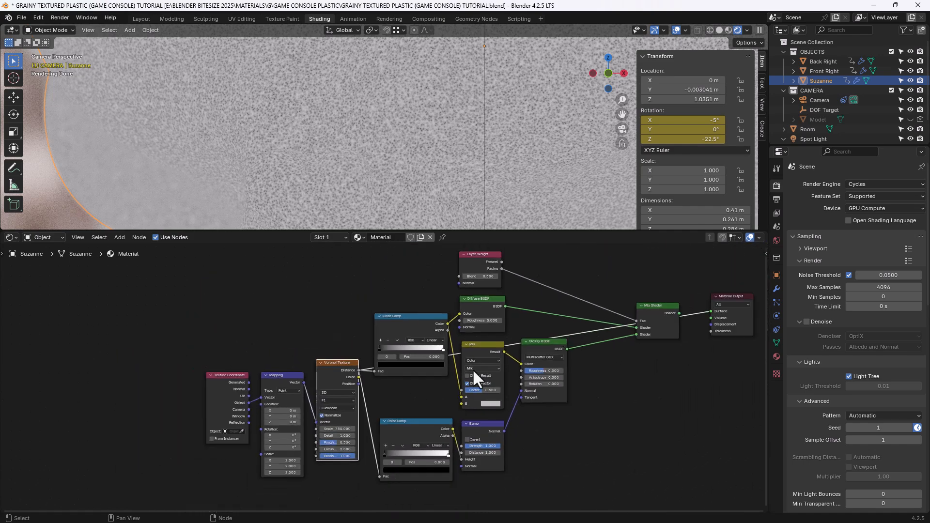
{"action": "left_click", "coordinate": [660, 312], "text": "ctrl+shift"}
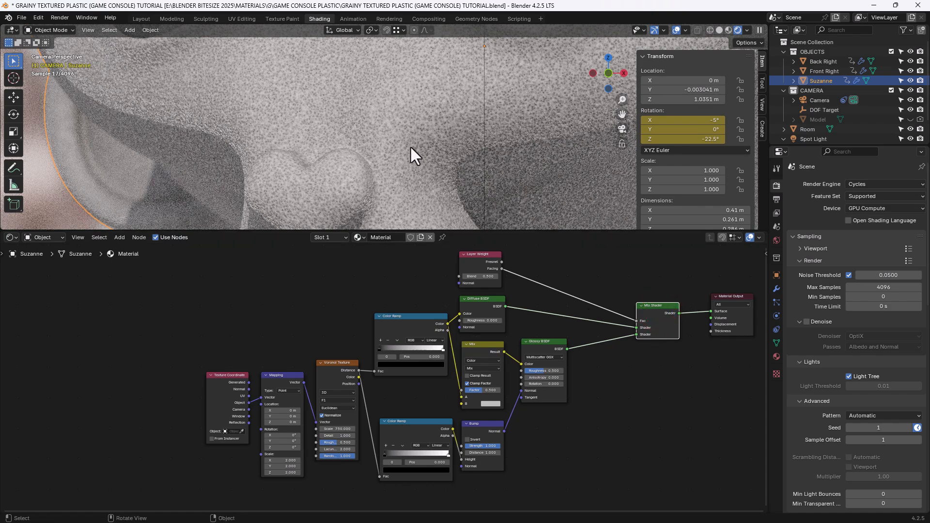
{"action": "scroll", "coordinate": [327, 188], "scroll_direction": "up", "scroll_amount": 2}
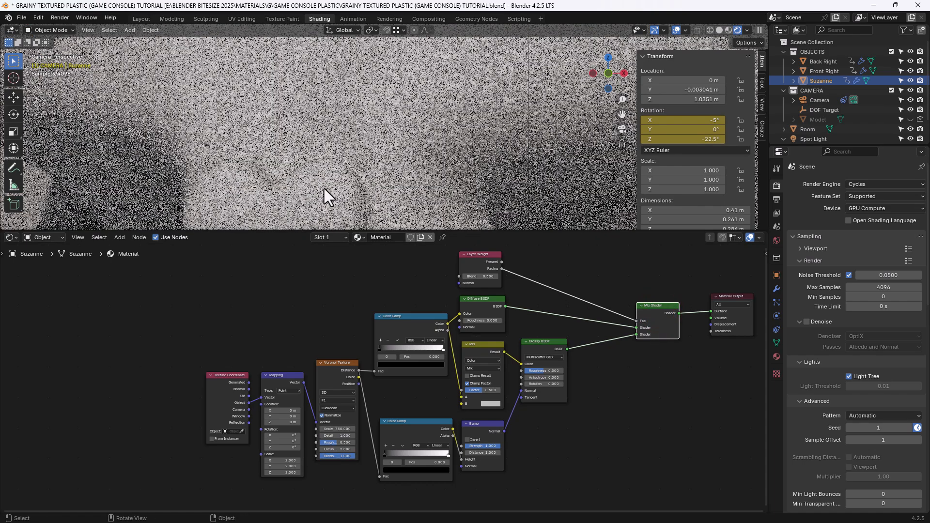
{"action": "scroll", "coordinate": [313, 190], "scroll_direction": "down", "scroll_amount": 2}
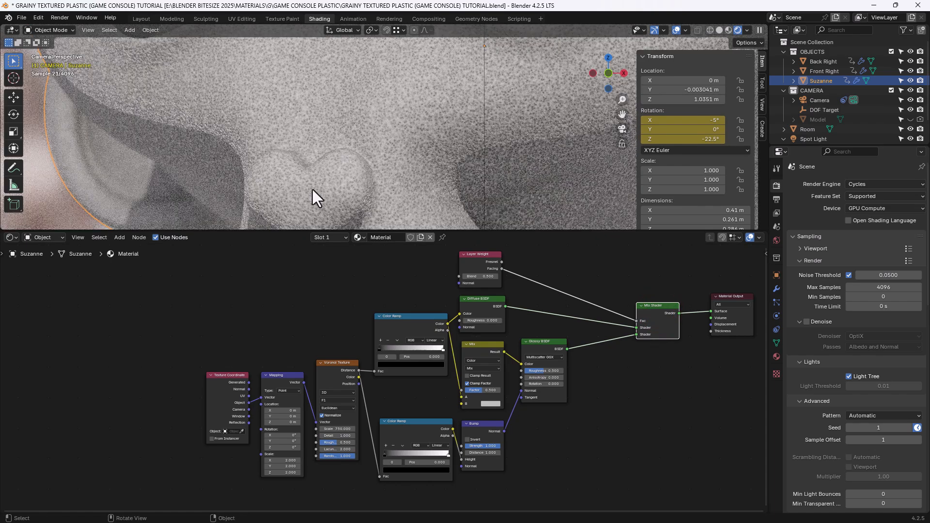
Add a middle color stop at position 0.500 to the upper Color Ramp.
{"action": "scroll", "coordinate": [381, 358], "scroll_direction": "up", "scroll_amount": 1}
{"action": "scroll", "coordinate": [381, 356], "scroll_direction": "up", "scroll_amount": 2}
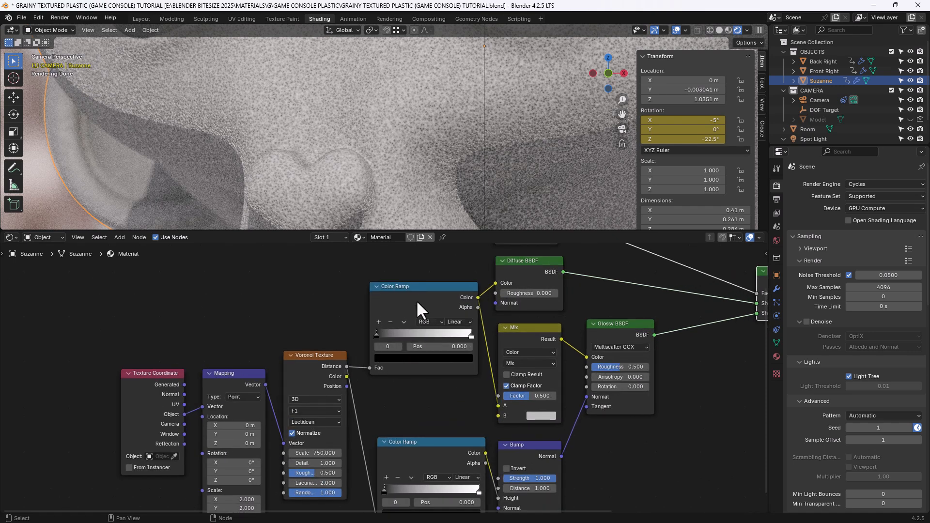
{"action": "middle_click_drag", "start_coordinate": [418, 303], "coordinate": [380, 325]}
{"action": "scroll", "coordinate": [379, 328], "scroll_direction": "up", "scroll_amount": 3}
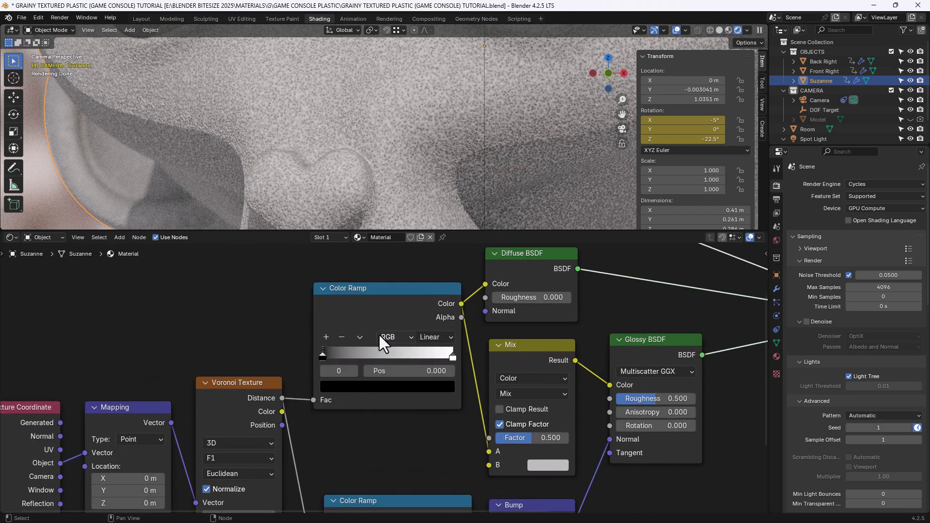
{"action": "scroll", "coordinate": [379, 334], "scroll_direction": "up", "scroll_amount": 2}
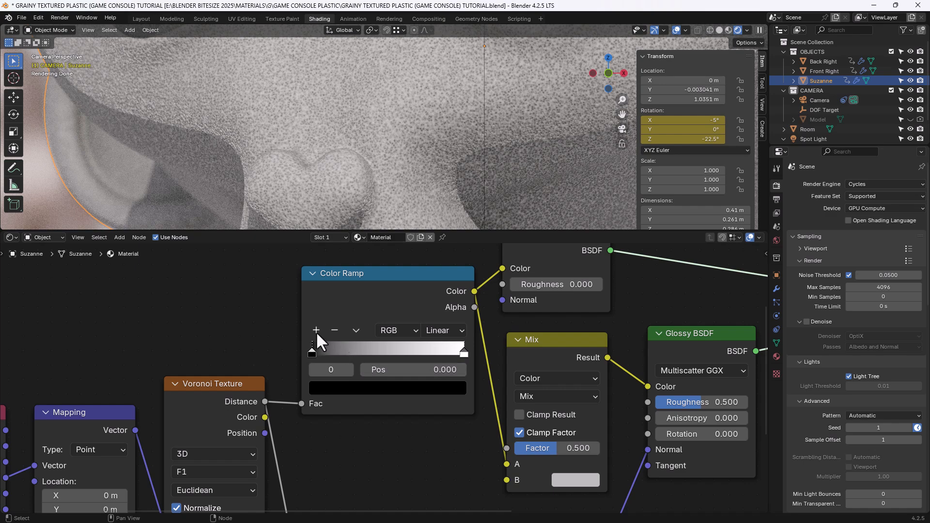
{"action": "left_click", "coordinate": [316, 329]}
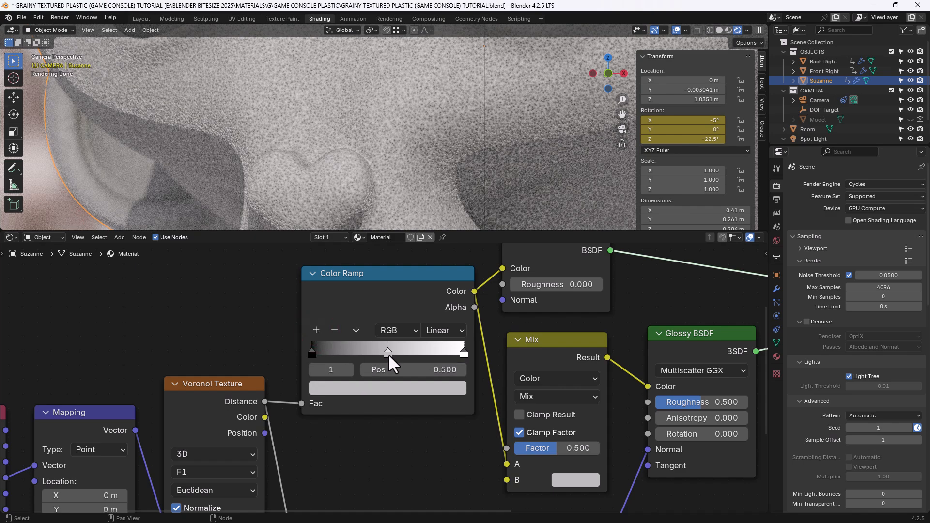
Set the upper Color Ramp's first stop to Hue 0.667 and Value 0.35.
{"action": "left_click", "coordinate": [311, 353]}
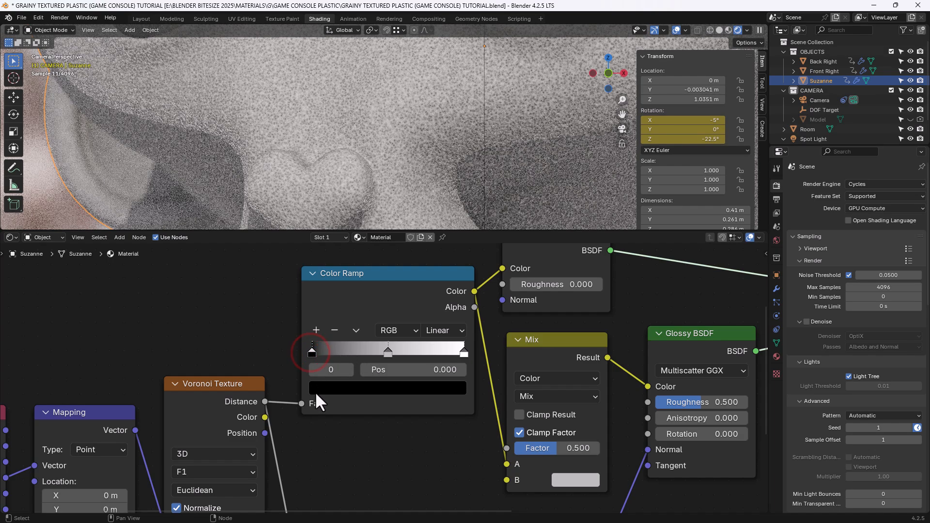
{"action": "left_click", "coordinate": [320, 388]}
{"action": "left_click", "coordinate": [360, 323]}
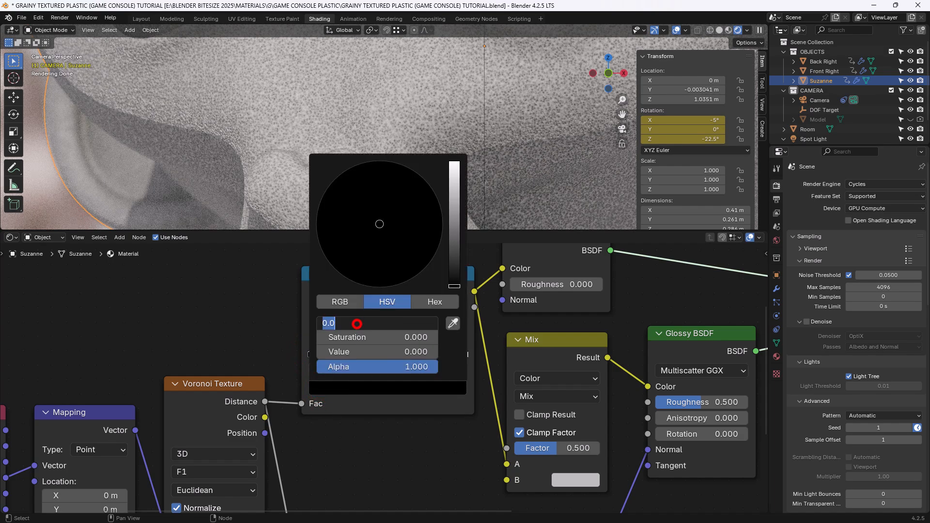
{"action": "key", "text": "BackSpace"}
{"action": "type", "text": ".667"}
{"action": "key", "text": "Tab"}
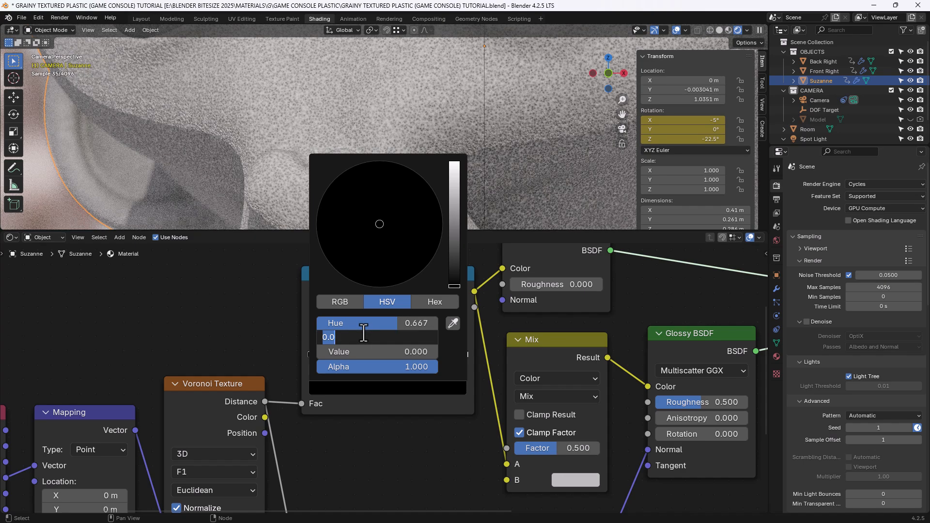
{"action": "key", "text": "Tab"}
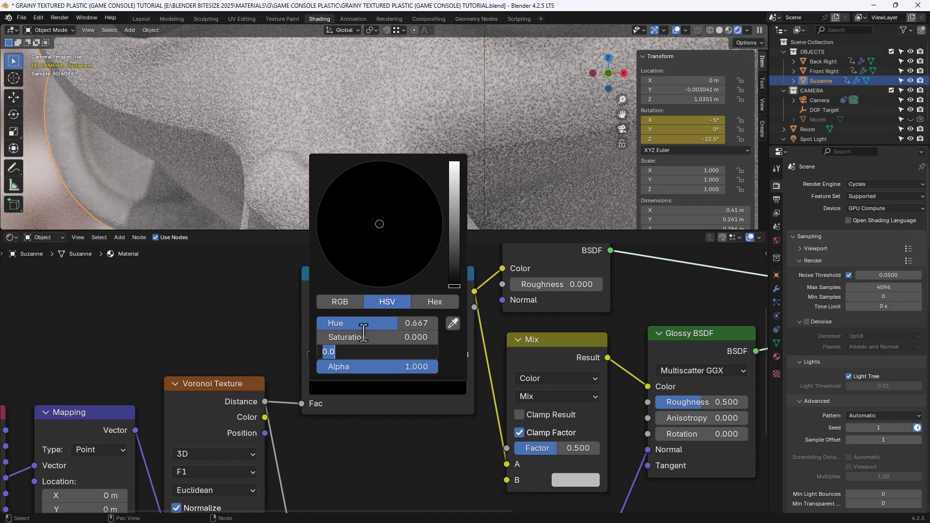
{"action": "type", "text": ".35"}
{"action": "key", "text": "Return"}
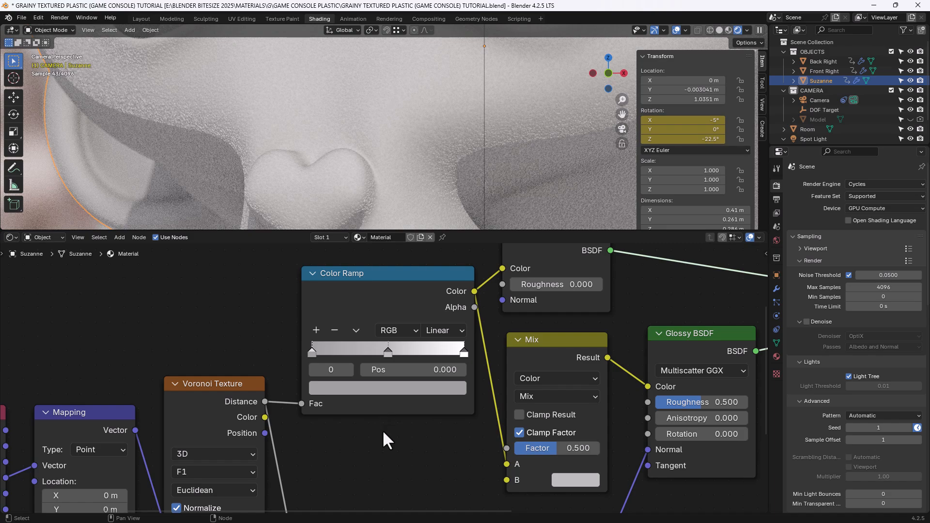
Change the Value of the upper Color Ramp's first stop color to 0.035.
{"action": "left_click", "coordinate": [309, 354]}
{"action": "left_click", "coordinate": [335, 391]}
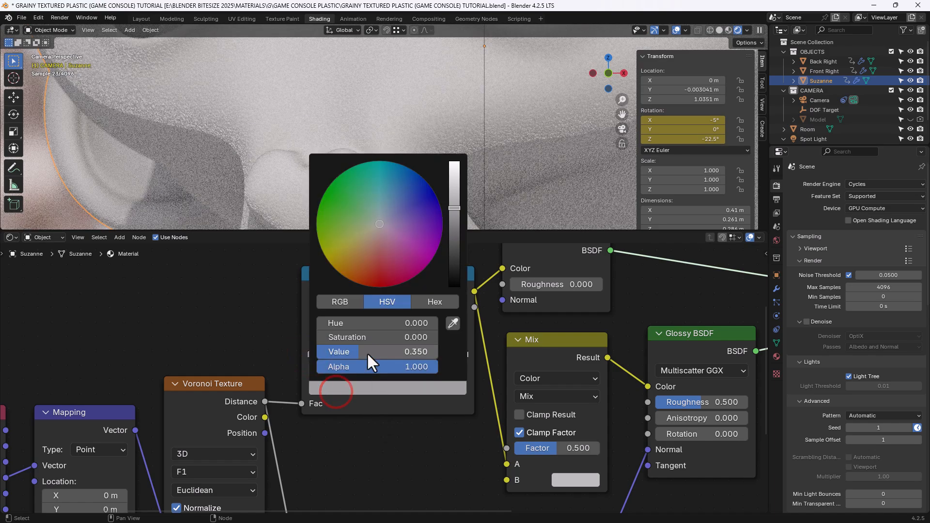
{"action": "left_click", "coordinate": [367, 353]}
{"action": "type", "text": ".035"}
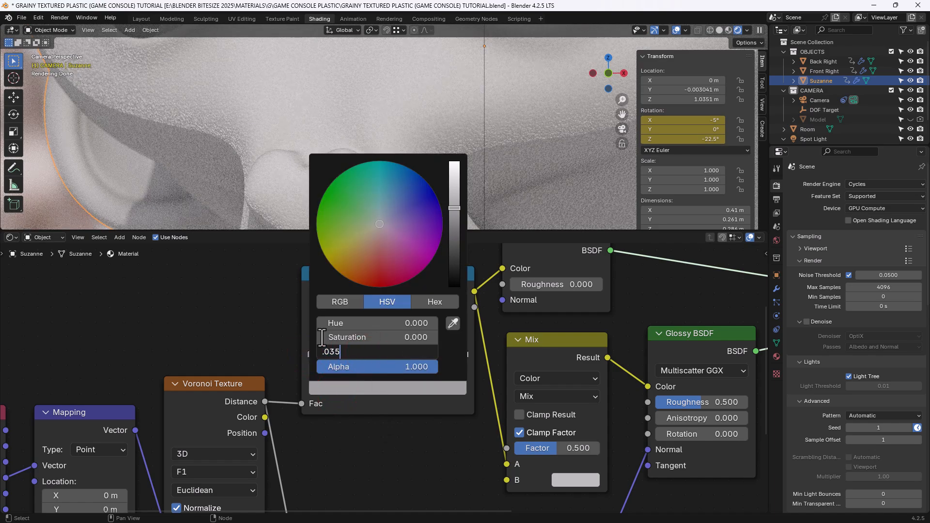
{"action": "key", "text": "Return"}
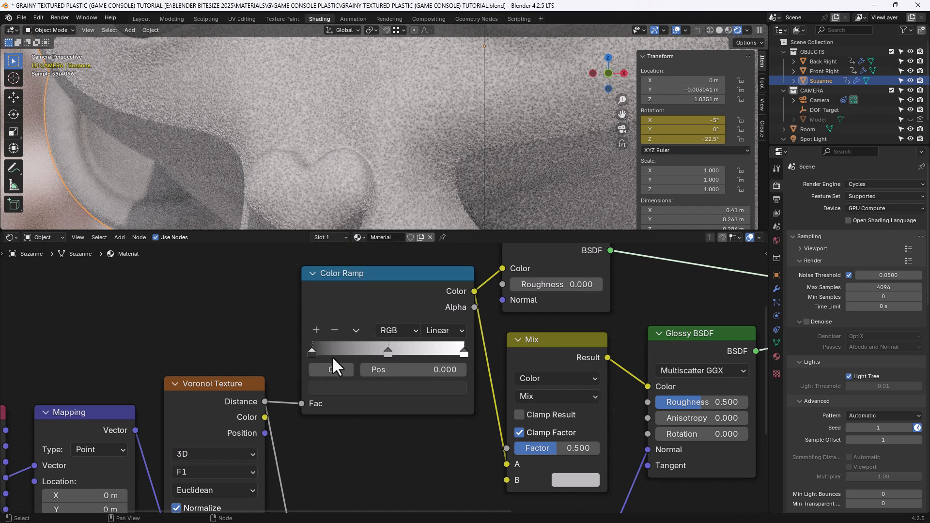
Darken the upper Color Ramp's first stop to a Value of 0.025.
{"action": "left_click", "coordinate": [331, 369]}
{"action": "left_click", "coordinate": [336, 352]}
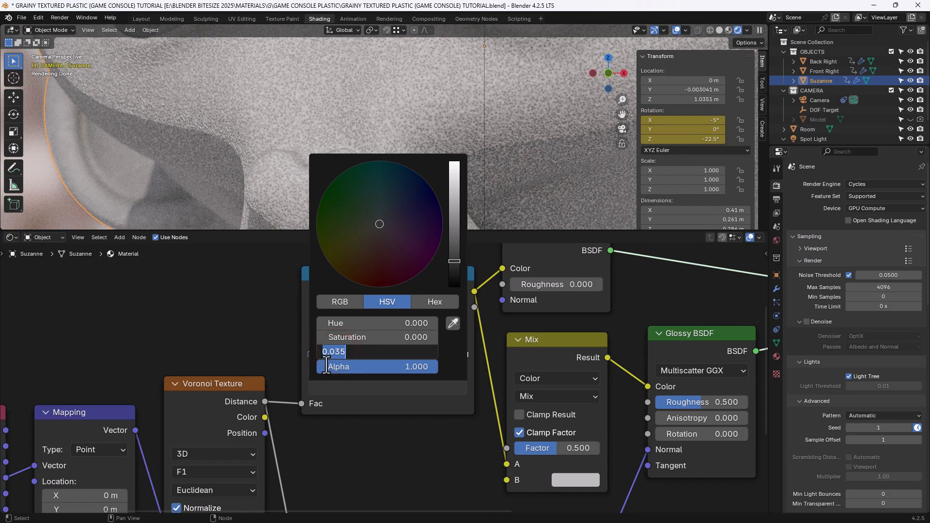
{"action": "type", "text": ".025"}
{"action": "key", "text": "Return"}
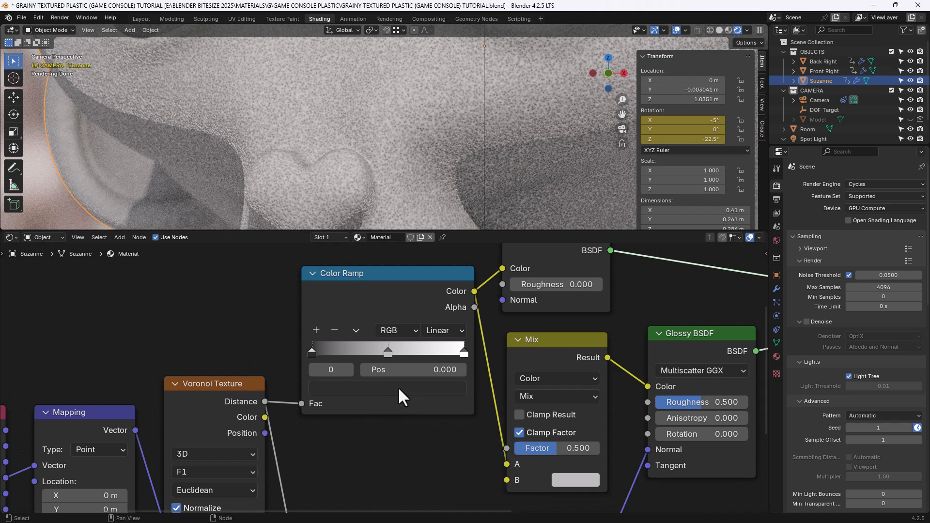
Copy the first stop's dark grey color onto the middle and last stops of the upper Color Ramp.
{"action": "left_click", "coordinate": [387, 352]}
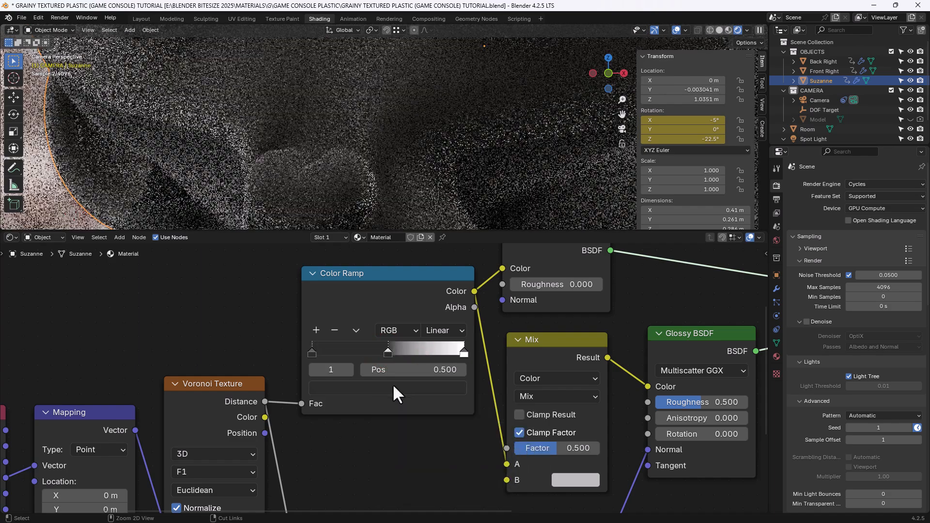
{"action": "left_click", "coordinate": [463, 353]}
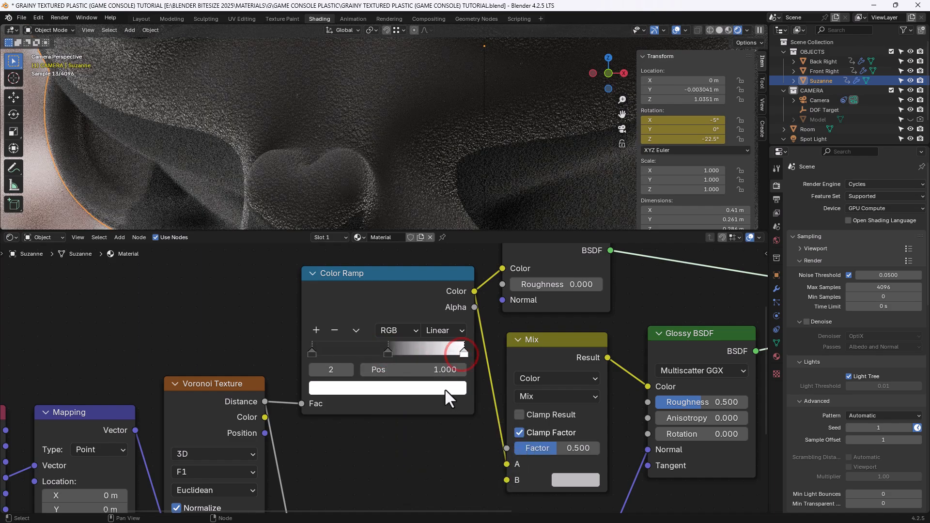
{"action": "key", "text": "ctrl+v"}
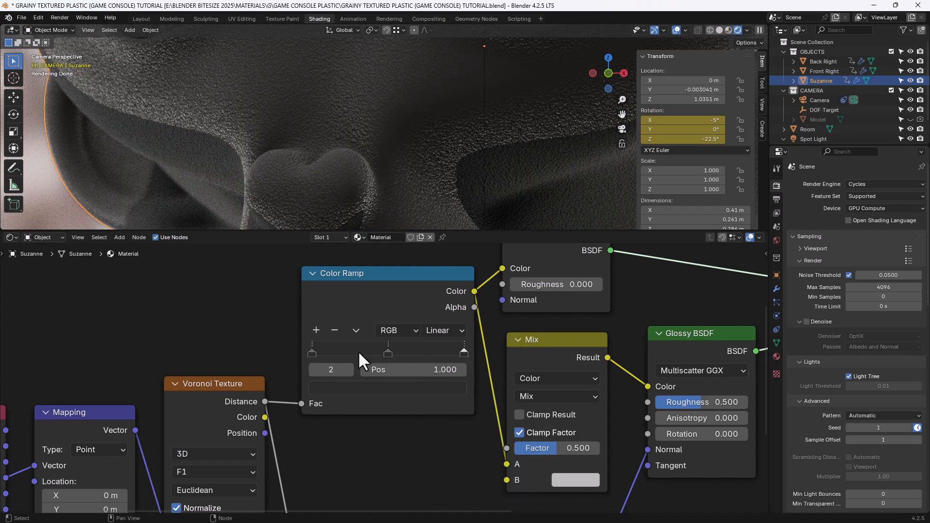
Set the Value of the upper Color Ramp's middle stop color to 0.01.
{"action": "left_click", "coordinate": [388, 352]}
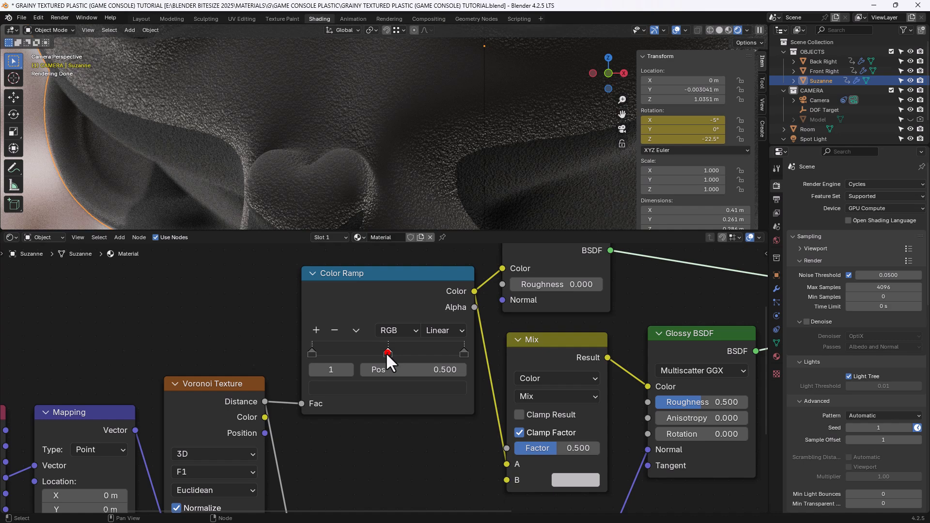
{"action": "left_click", "coordinate": [390, 387]}
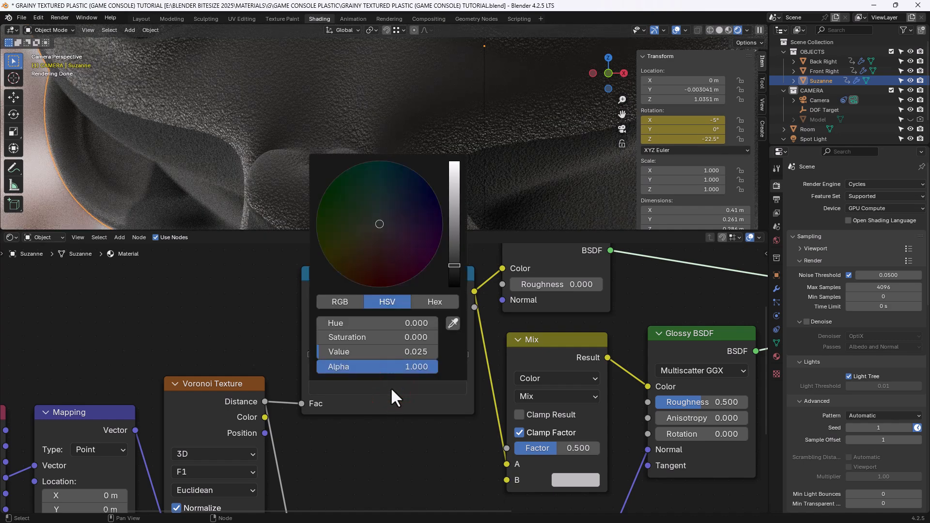
{"action": "left_click", "coordinate": [387, 353]}
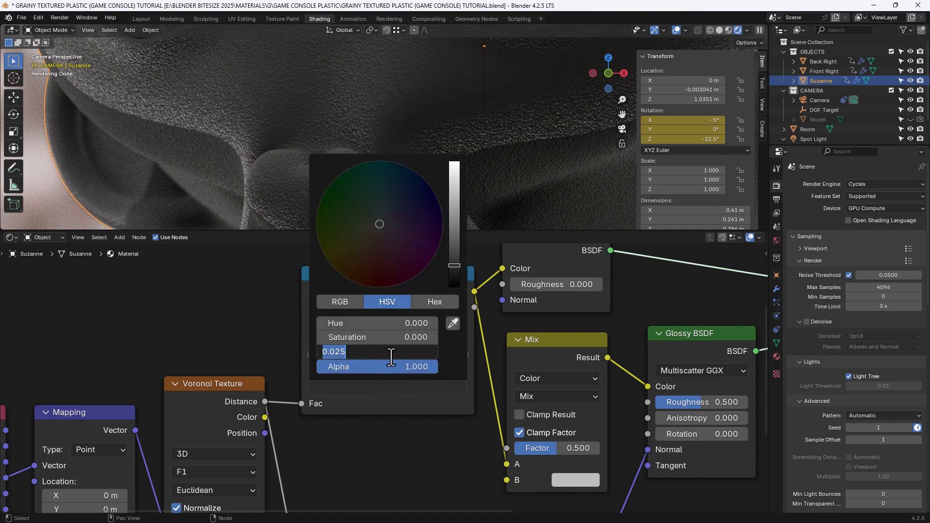
{"action": "type", "text": ".01"}
{"action": "key", "text": "Return"}
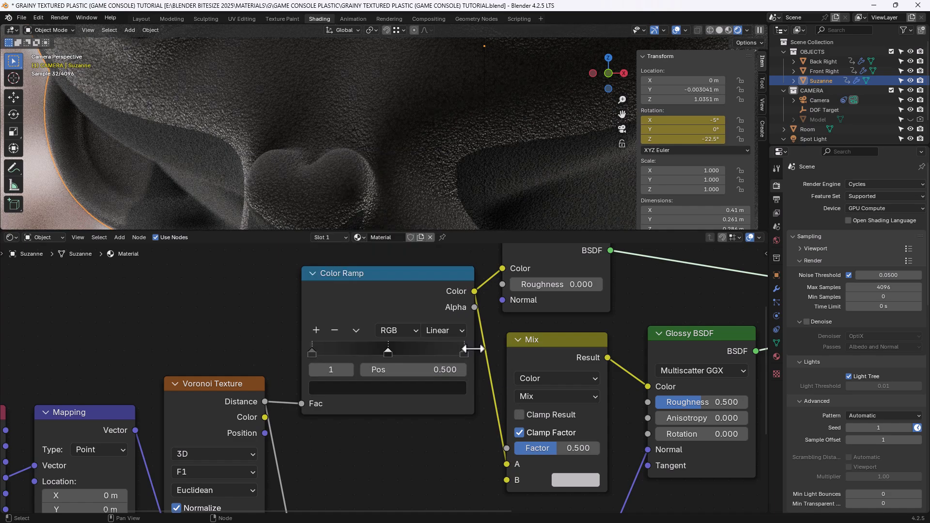
Set the Value of the upper Color Ramp's last stop color to 0.005.
{"action": "left_click", "coordinate": [463, 353]}
{"action": "left_click", "coordinate": [453, 387]}
{"action": "left_click", "coordinate": [419, 353]}
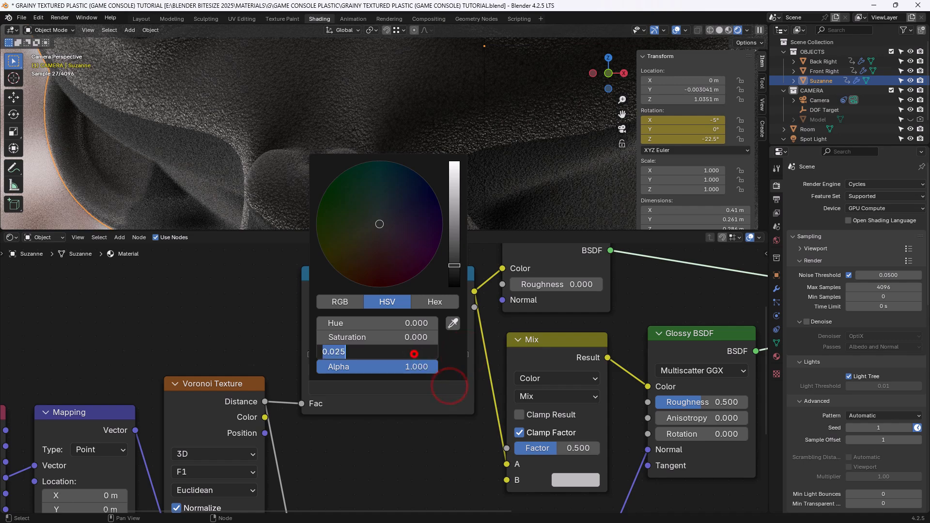
{"action": "type", "text": "."}
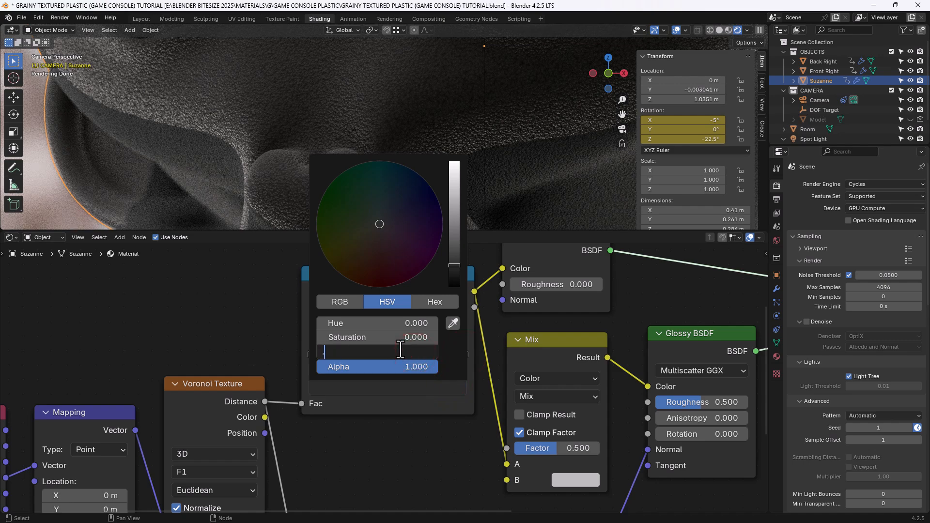
{"action": "type", "text": "005"}
{"action": "key", "text": "Return"}
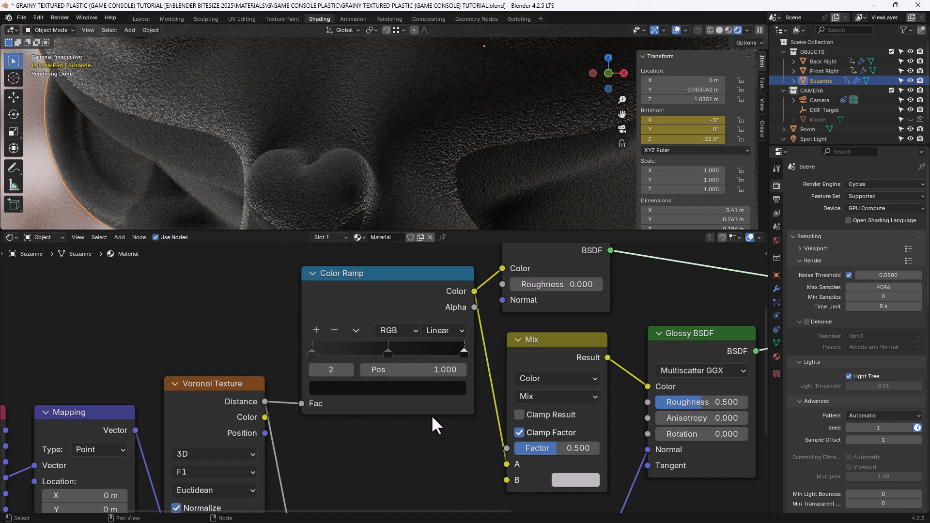
Preview the upper Color Ramp against the Voronoi Texture on the model, and return to the Mix Shader output.
{"action": "left_click", "coordinate": [398, 291], "text": "ctrl+shift"}
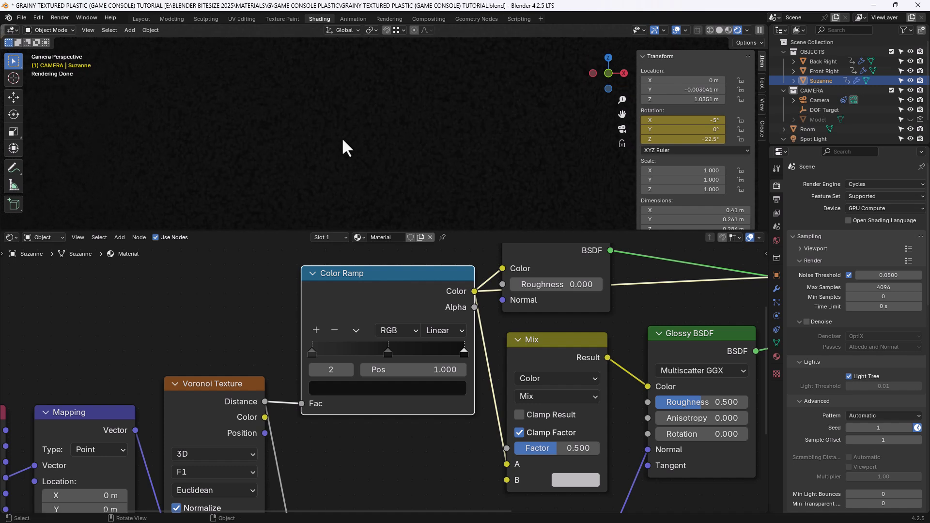
{"action": "scroll", "coordinate": [332, 110], "scroll_direction": "down", "scroll_amount": 3}
{"action": "scroll", "coordinate": [331, 112], "scroll_direction": "up", "scroll_amount": 4}
{"action": "scroll", "coordinate": [332, 116], "scroll_direction": "up", "scroll_amount": 2}
{"action": "left_click", "coordinate": [242, 390], "text": "ctrl+shift"}
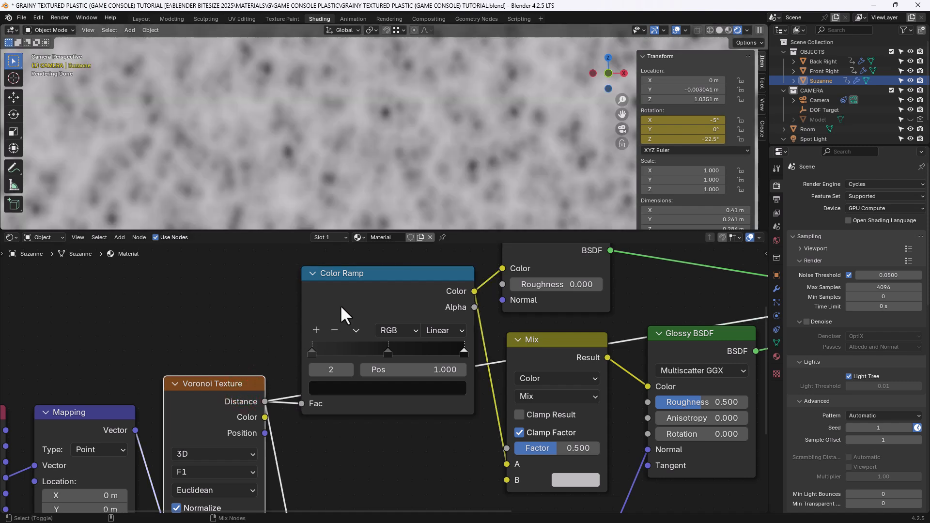
{"action": "left_click", "coordinate": [341, 307], "text": "ctrl+shift"}
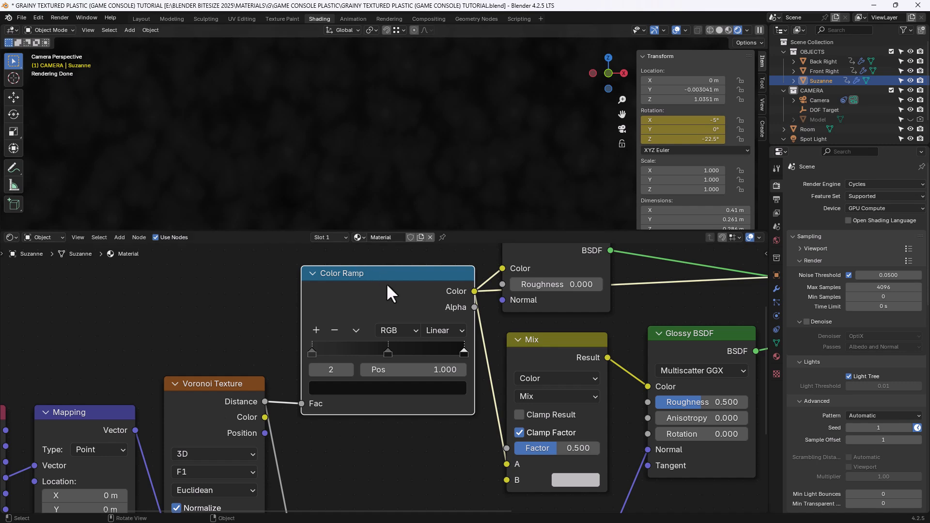
{"action": "scroll", "coordinate": [391, 309], "scroll_direction": "down", "scroll_amount": 10}
{"action": "left_click", "coordinate": [653, 327], "text": "ctrl+shift"}
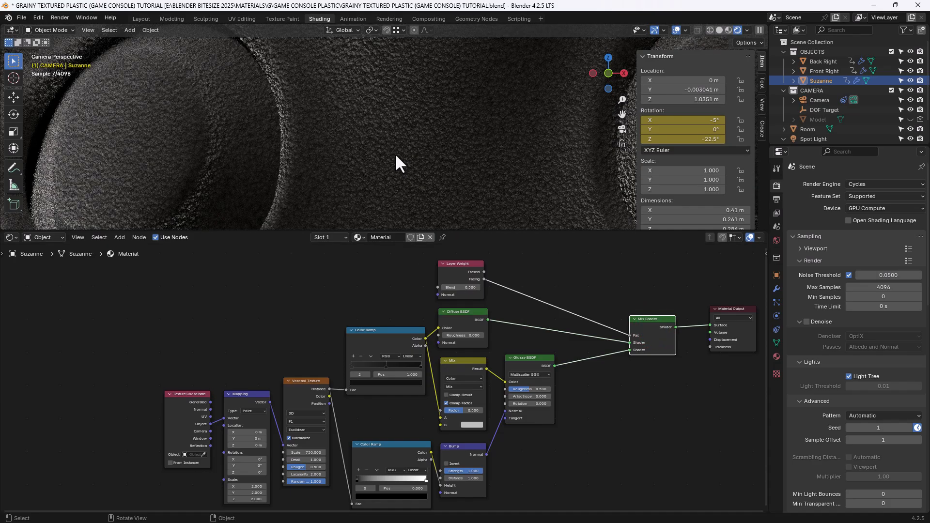
{"action": "scroll", "coordinate": [394, 154], "scroll_direction": "down", "scroll_amount": 4}
{"action": "middle_click_drag", "start_coordinate": [394, 156], "coordinate": [382, 164], "text": "shift"}
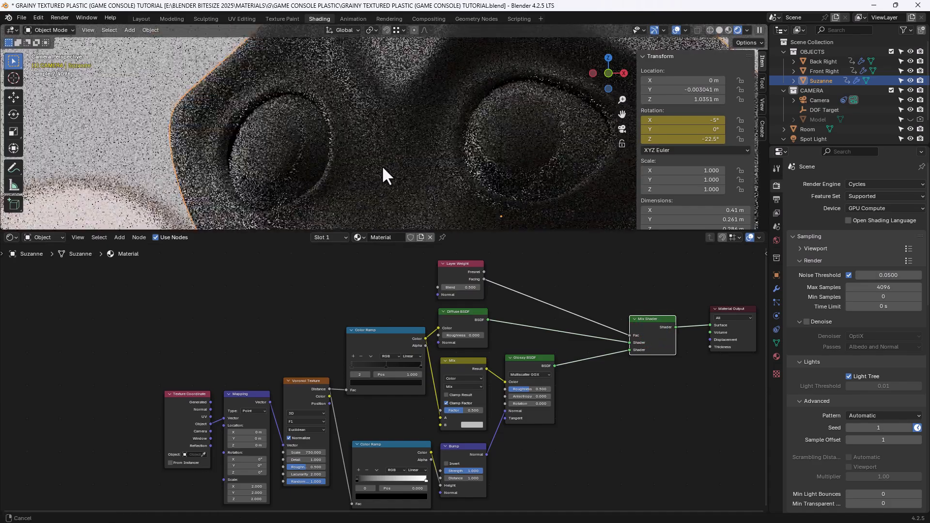
Set the Layer Weight node's Blend to 0.4.
{"action": "scroll", "coordinate": [393, 356], "scroll_direction": "up", "scroll_amount": 3}
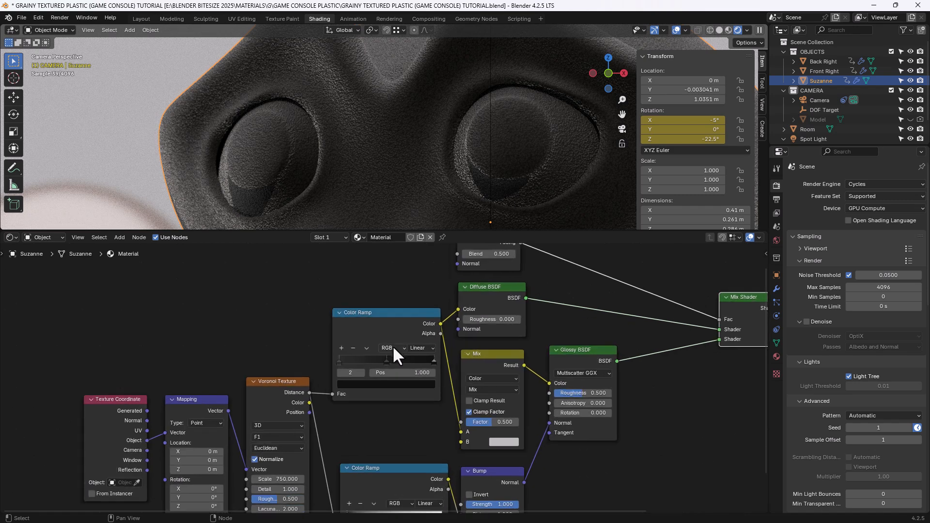
{"action": "middle_click_drag", "start_coordinate": [401, 289], "coordinate": [322, 353]}
{"action": "scroll", "coordinate": [394, 342], "scroll_direction": "up", "scroll_amount": 2}
{"action": "left_click", "coordinate": [389, 325]}
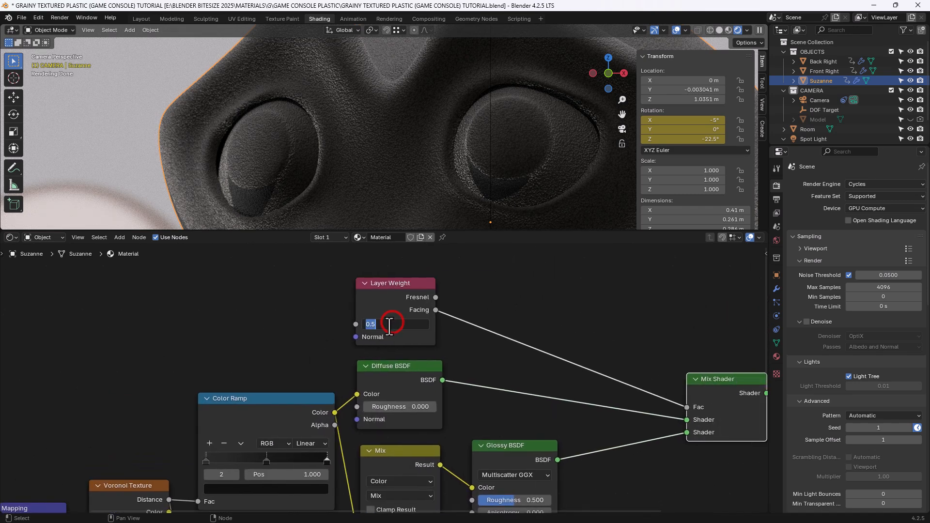
{"action": "type", "text": ".4"}
{"action": "key", "text": "Return"}
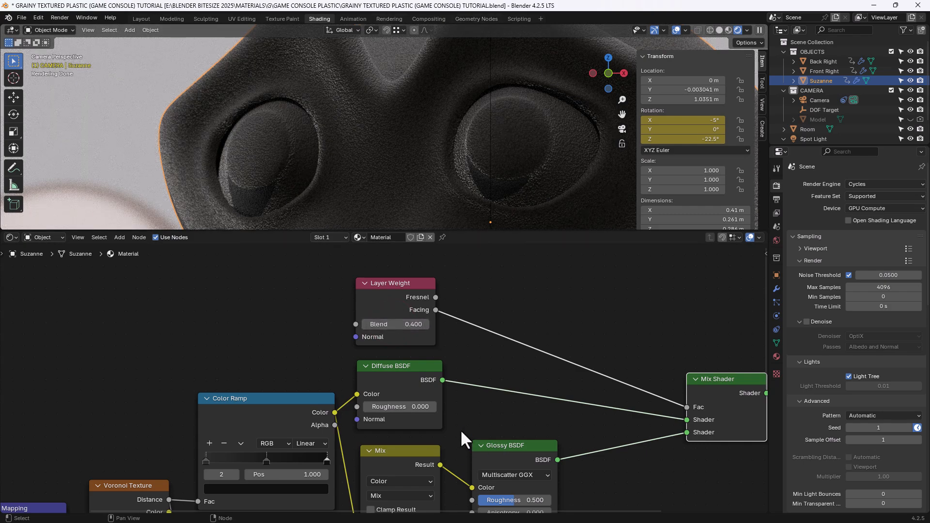
Set the Diffuse BSDF's Roughness to 0.4.
{"action": "middle_click_drag", "start_coordinate": [460, 429], "coordinate": [462, 374]}
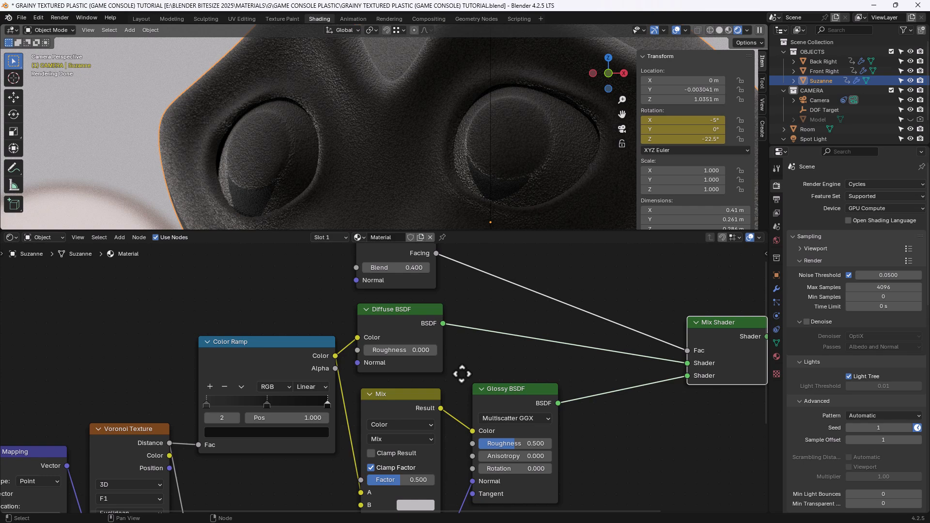
{"action": "left_click", "coordinate": [415, 350]}
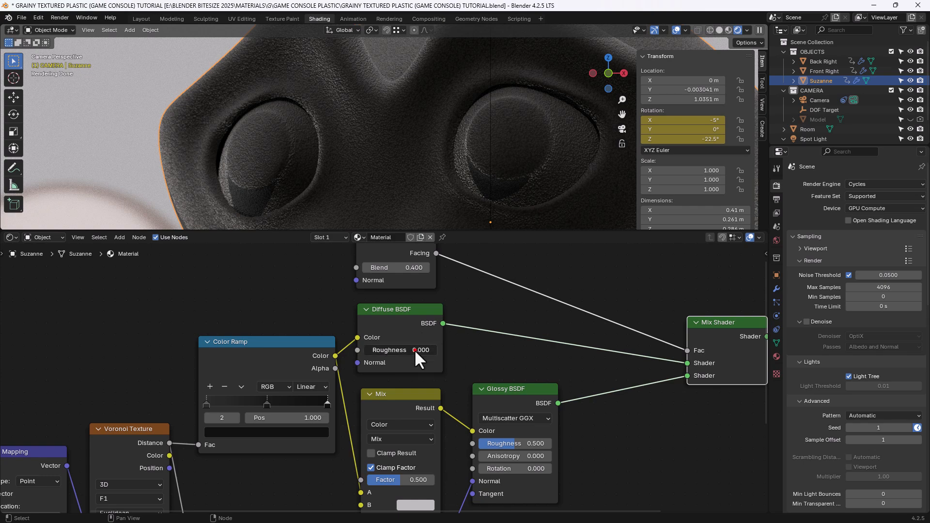
{"action": "type", "text": ".4"}
{"action": "key", "text": "Return"}
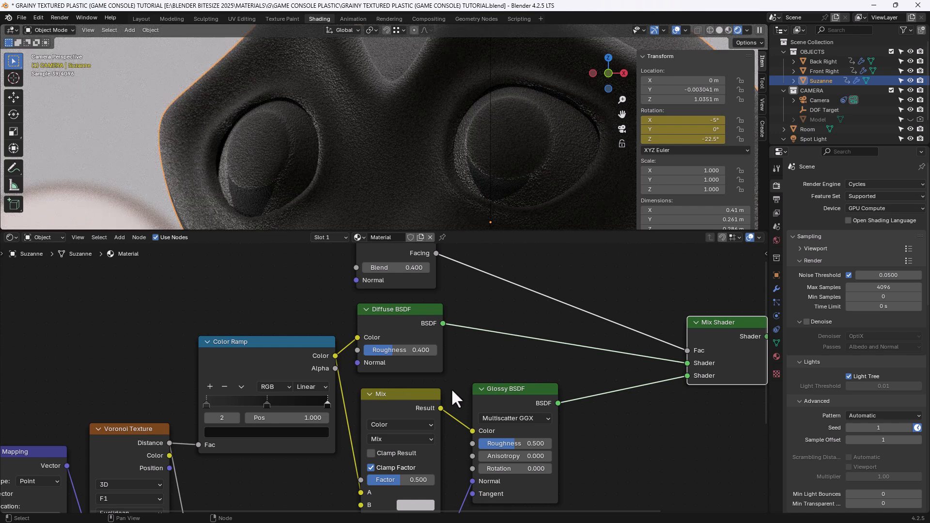
Change the blending mode of the Mix node feeding the Glossy BSDF to Add.
{"action": "middle_click_drag", "start_coordinate": [452, 389], "coordinate": [456, 342]}
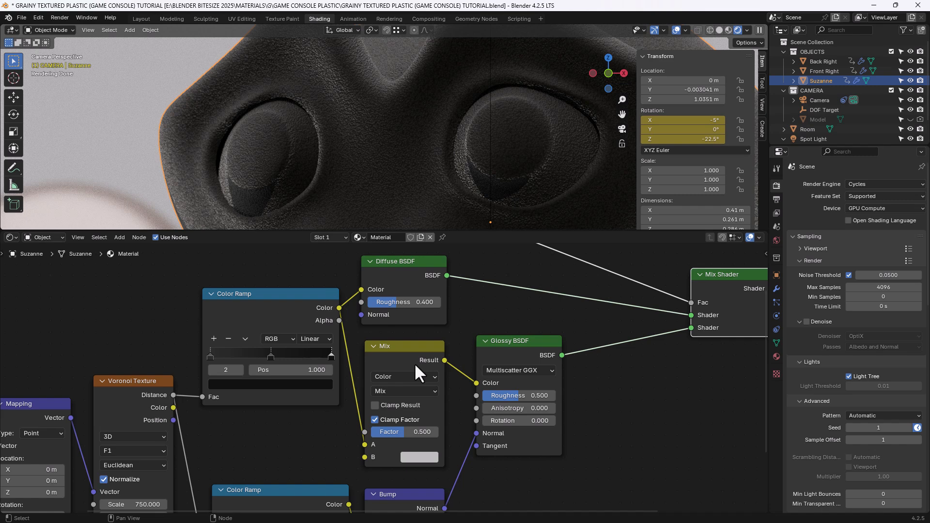
{"action": "left_click", "coordinate": [391, 391]}
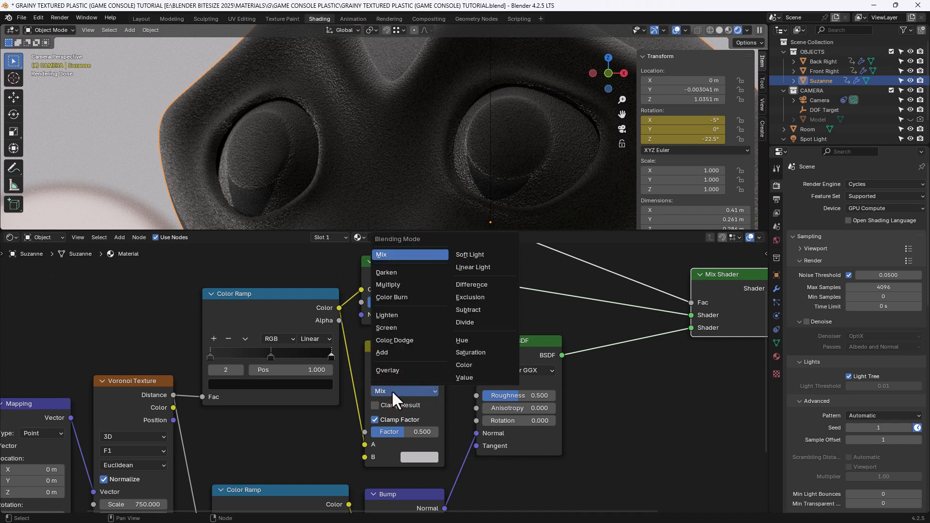
{"action": "left_click", "coordinate": [392, 391]}
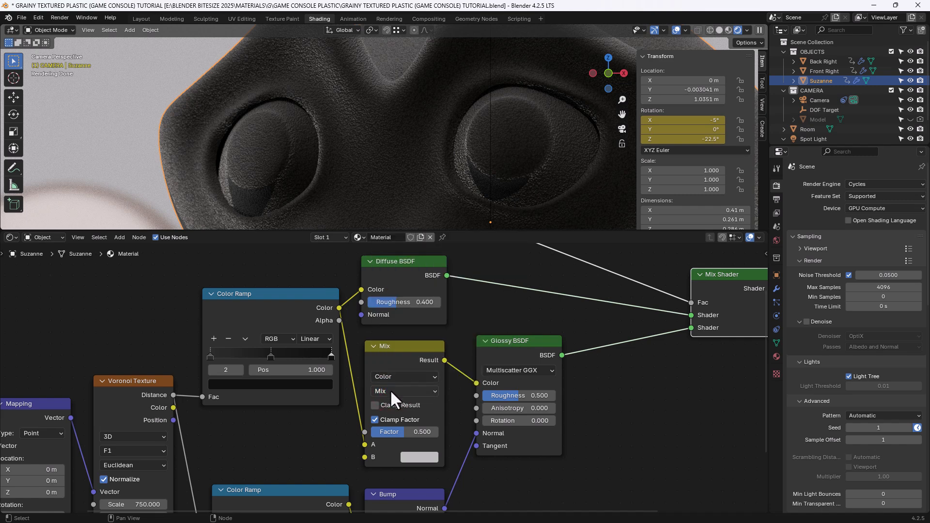
{"action": "left_click", "coordinate": [391, 391]}
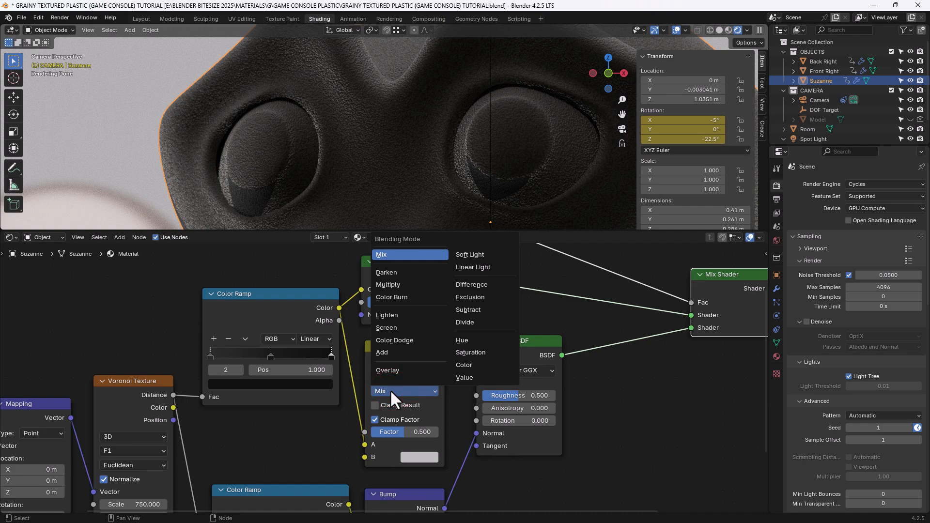
{"action": "left_click", "coordinate": [391, 353]}
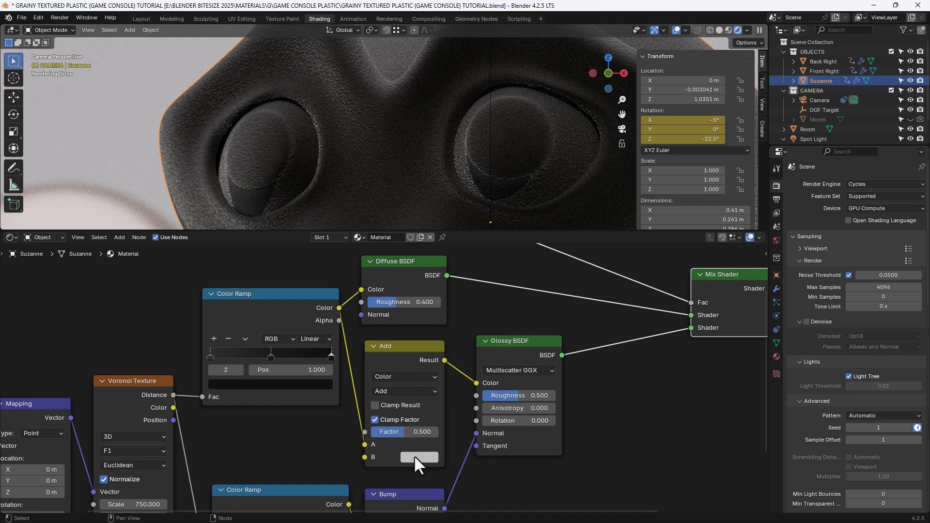
Copy the upper Color Ramp's first stop color onto the Add node's B color, and set its Value to 0.5.
{"action": "left_click", "coordinate": [210, 357]}
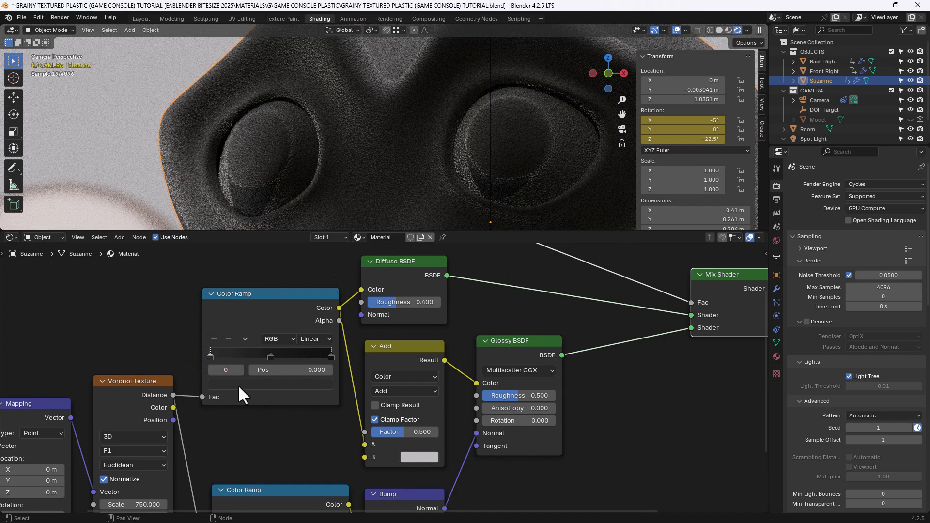
{"action": "left_click_drag", "start_coordinate": [240, 385], "coordinate": [406, 459]}
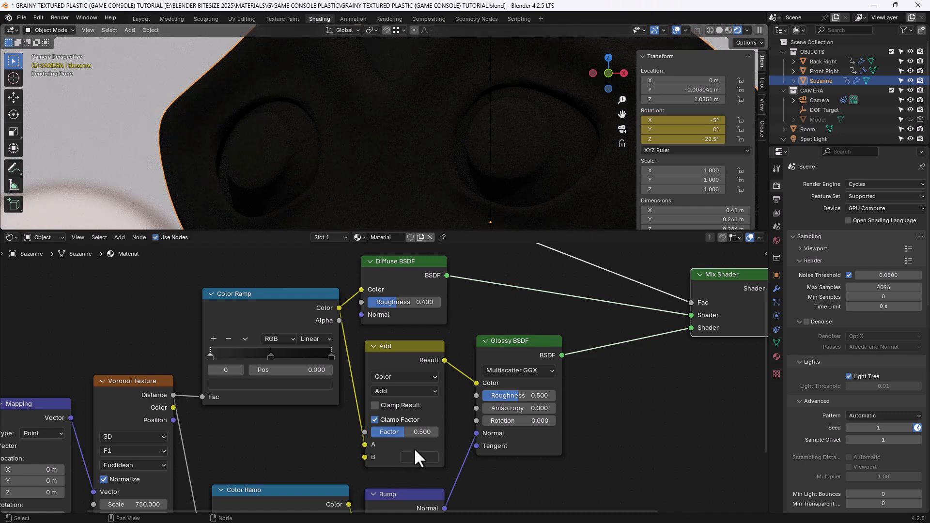
{"action": "scroll", "coordinate": [415, 452], "scroll_direction": "down", "scroll_amount": 1}
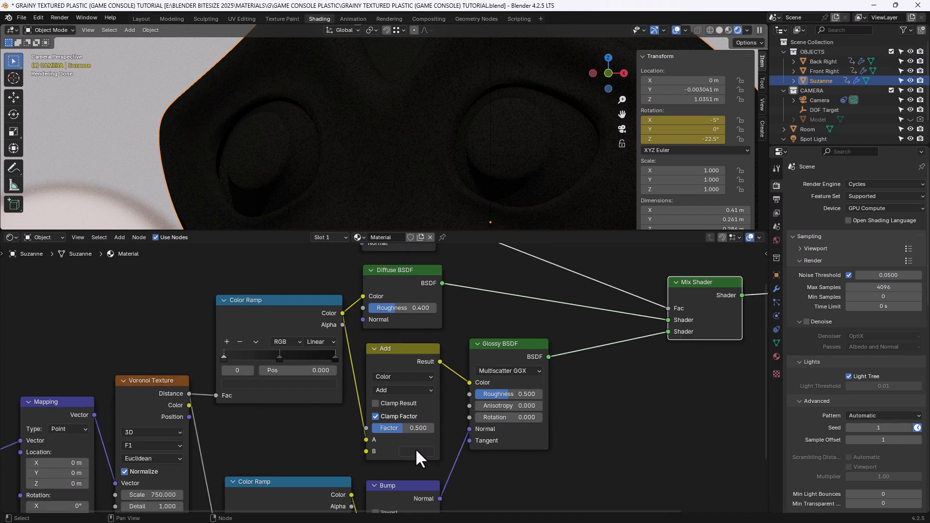
{"action": "scroll", "coordinate": [414, 448], "scroll_direction": "down", "scroll_amount": 1}
{"action": "middle_click_drag", "start_coordinate": [415, 445], "coordinate": [420, 322]}
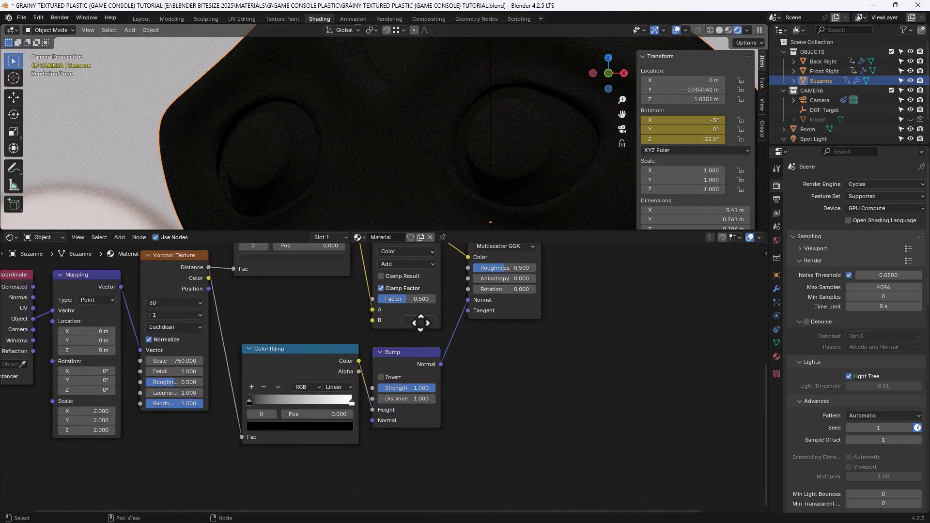
{"action": "left_click", "coordinate": [418, 319]}
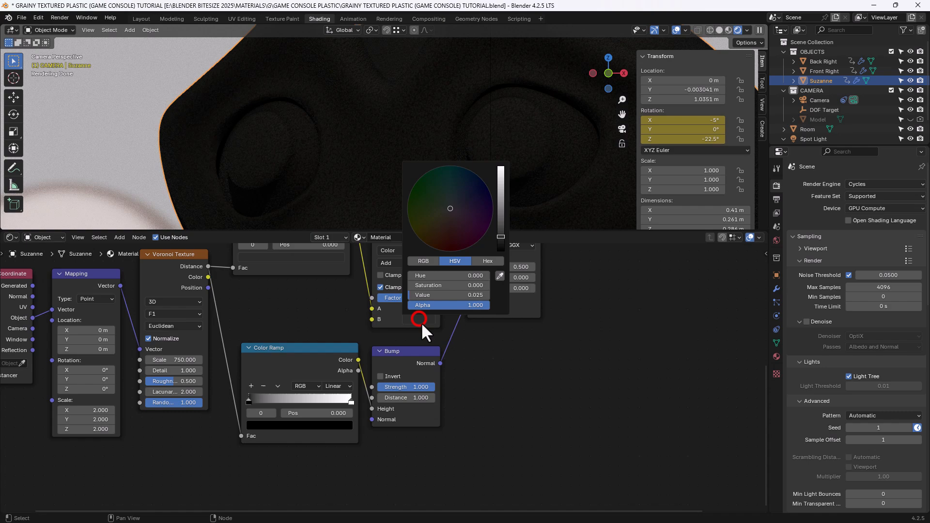
{"action": "left_click", "coordinate": [428, 295]}
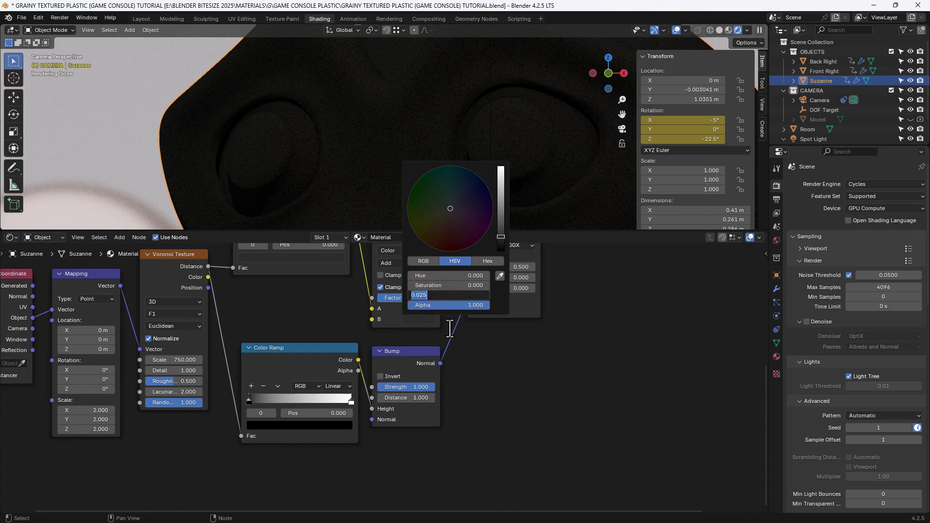
{"action": "type", "text": "0.5"}
{"action": "key", "text": "Return"}
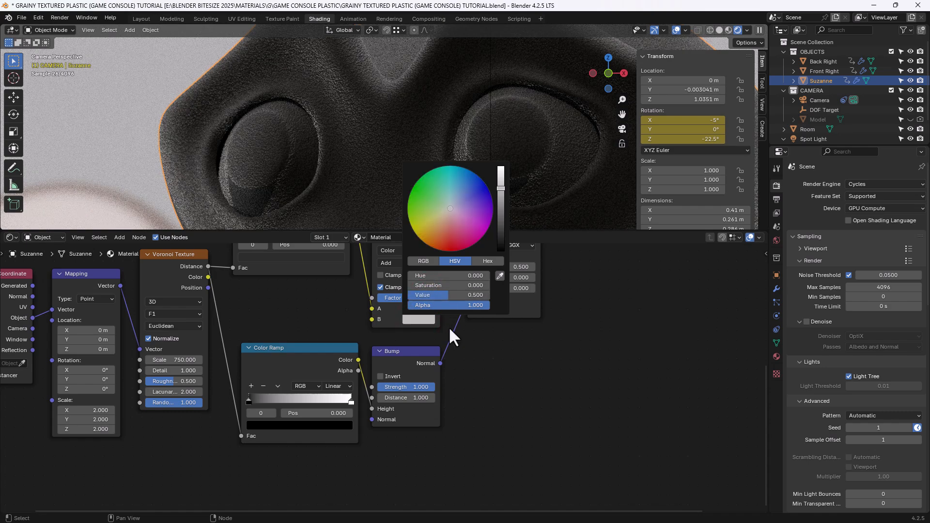
Try darker Values of 0.35, 0.3 and 0.26 for the Add node's B color.
{"action": "left_click", "coordinate": [429, 296]}
{"action": "type", "text": ".35"}
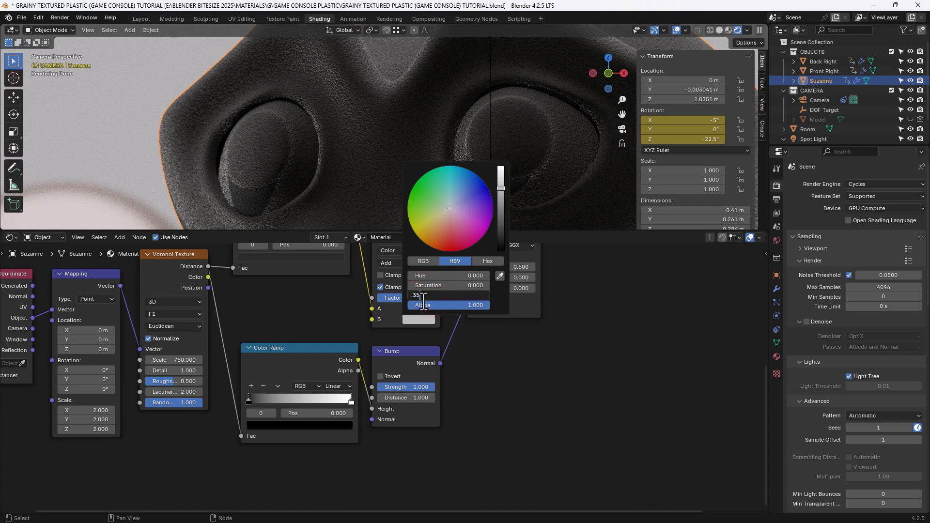
{"action": "key", "text": "Return"}
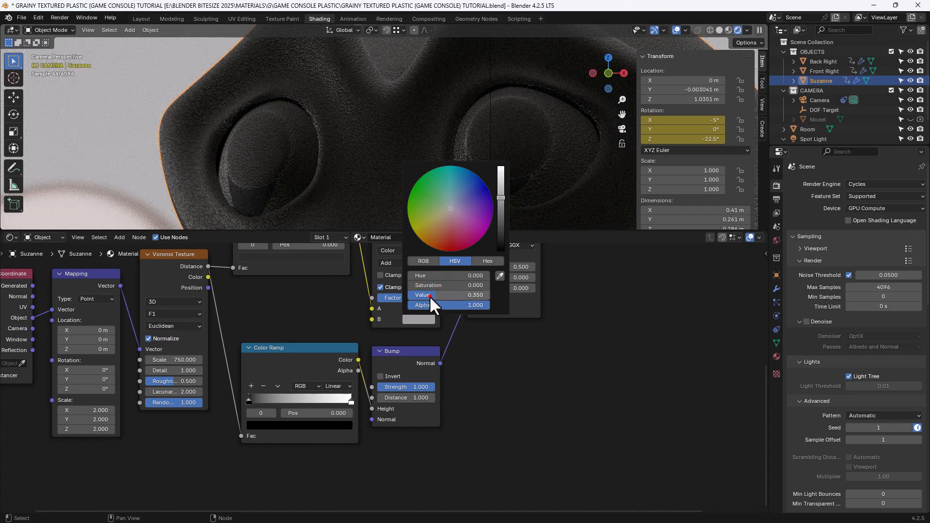
{"action": "left_click", "coordinate": [429, 296]}
{"action": "type", "text": ".3"}
{"action": "key", "text": "Return"}
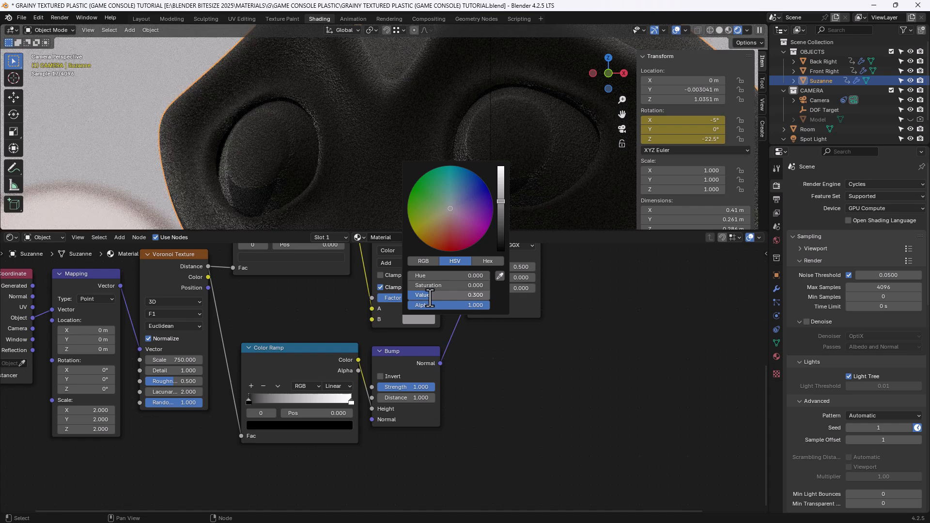
{"action": "left_click", "coordinate": [441, 297]}
{"action": "type", "text": ".26"}
{"action": "key", "text": "Return"}
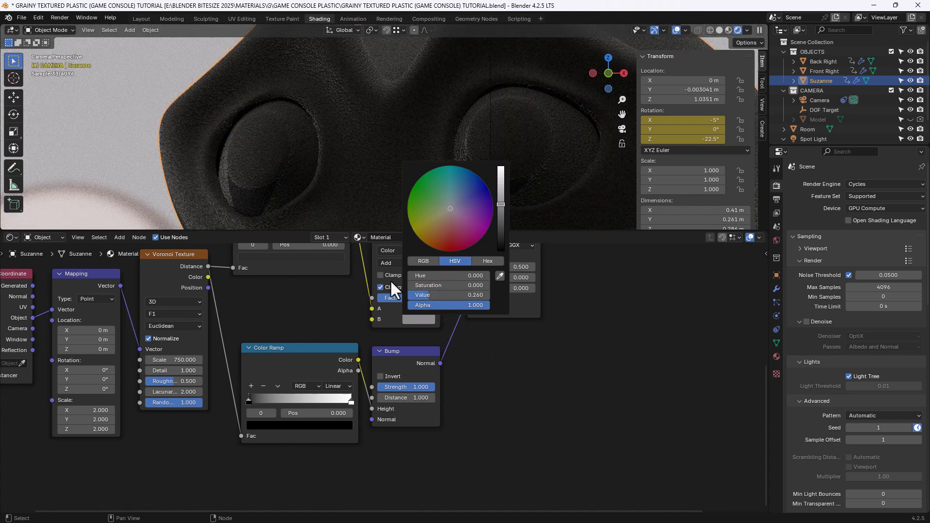
Set the Value of the Add node's B color to 0.25.
{"action": "left_click", "coordinate": [421, 295]}
{"action": "key", "text": "BackSpace"}
{"action": "type", "text": ".25"}
{"action": "key", "text": "Return"}
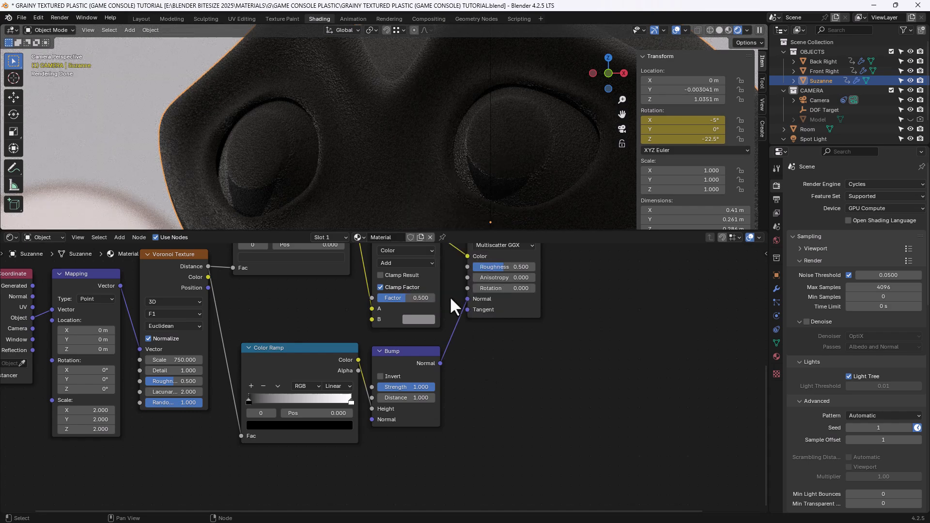
Copy the upper Color Ramp's first stop color onto the Add node's B color, and set its Hue to 0.667.
{"action": "middle_click_drag", "start_coordinate": [451, 305], "coordinate": [449, 347]}
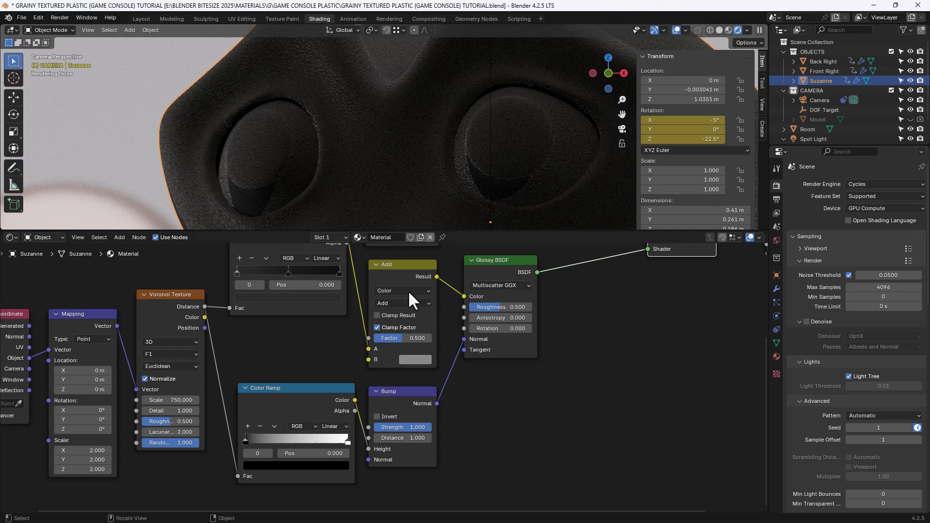
{"action": "scroll", "coordinate": [394, 384], "scroll_direction": "up", "scroll_amount": 2}
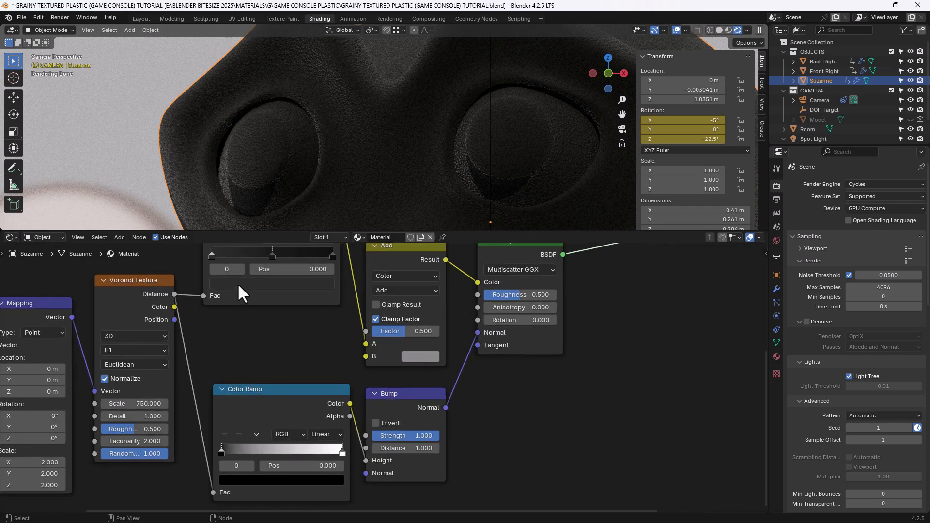
{"action": "key", "text": "ctrl+v"}
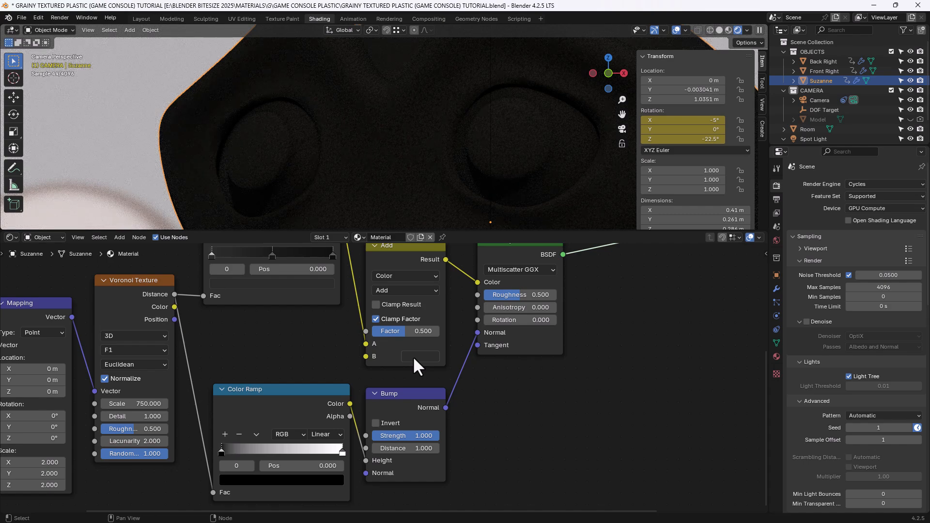
{"action": "left_click", "coordinate": [412, 357]}
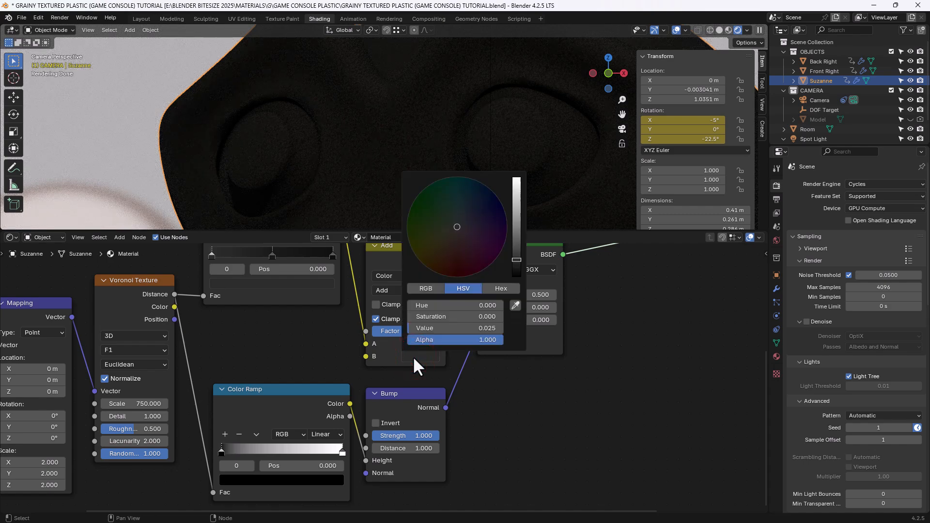
{"action": "left_click", "coordinate": [427, 306]}
{"action": "type", "text": "."}
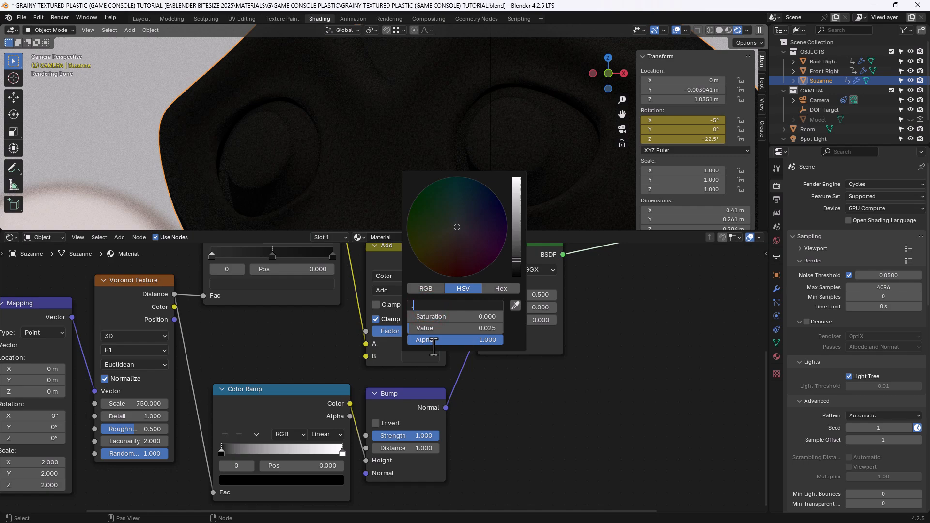
{"action": "type", "text": "667"}
{"action": "key", "text": "Return"}
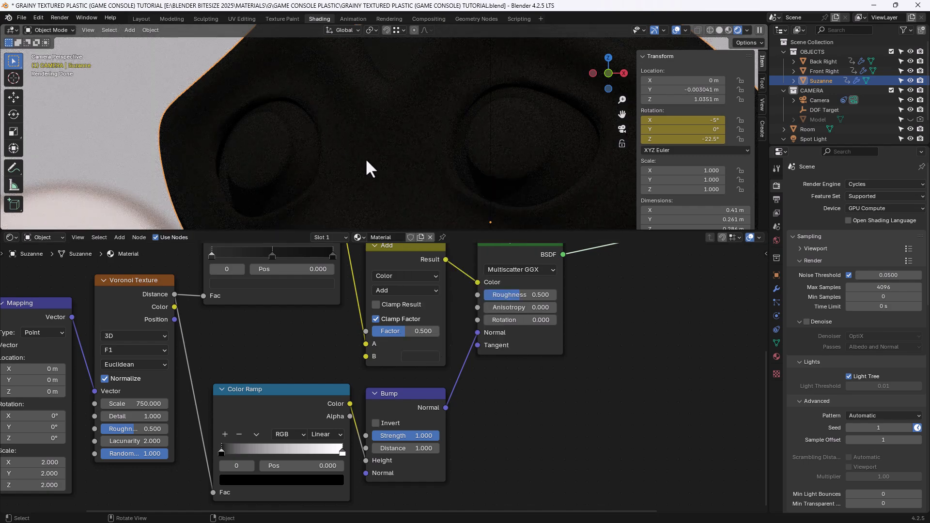
Preview the Bump node's normal output on Suzanne and inspect the grain around the eyes.
{"action": "scroll", "coordinate": [563, 339], "scroll_direction": "down", "scroll_amount": 3}
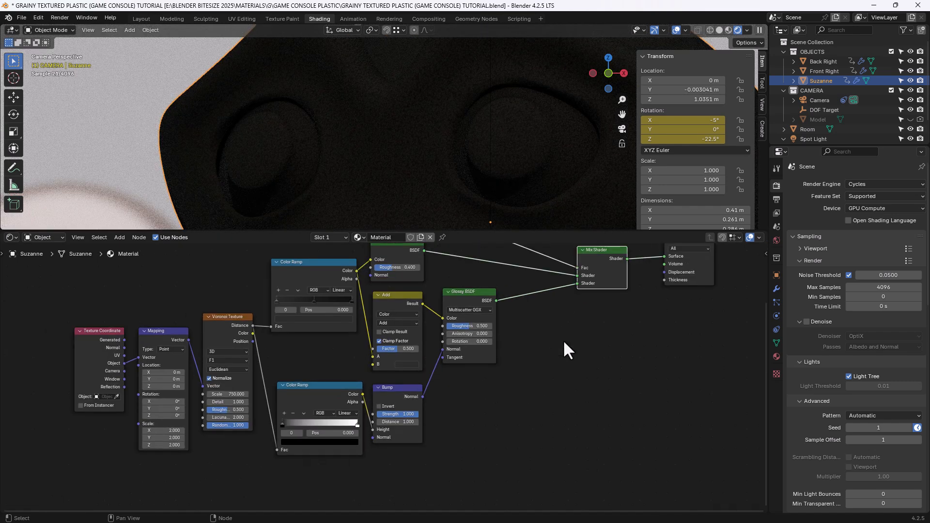
{"action": "scroll", "coordinate": [563, 339], "scroll_direction": "up", "scroll_amount": 1}
{"action": "scroll", "coordinate": [563, 342], "scroll_direction": "up", "scroll_amount": 1}
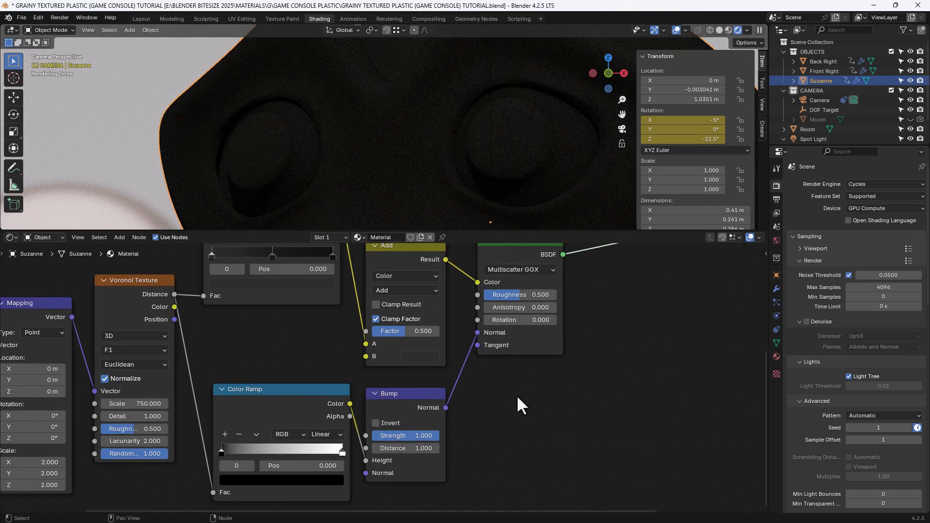
{"action": "middle_click_drag", "start_coordinate": [517, 395], "coordinate": [520, 346]}
{"action": "middle_click_drag", "start_coordinate": [421, 359], "coordinate": [518, 318]}
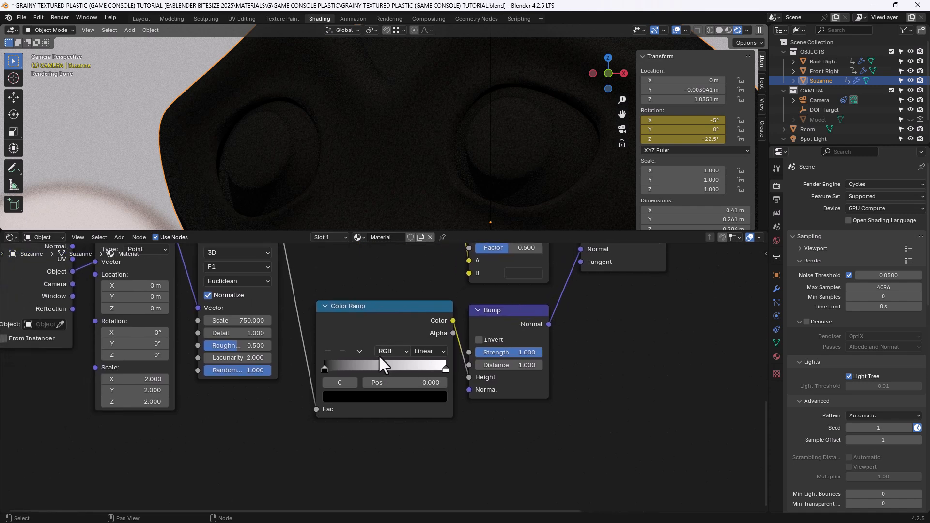
{"action": "scroll", "coordinate": [394, 326], "scroll_direction": "down", "scroll_amount": 1}
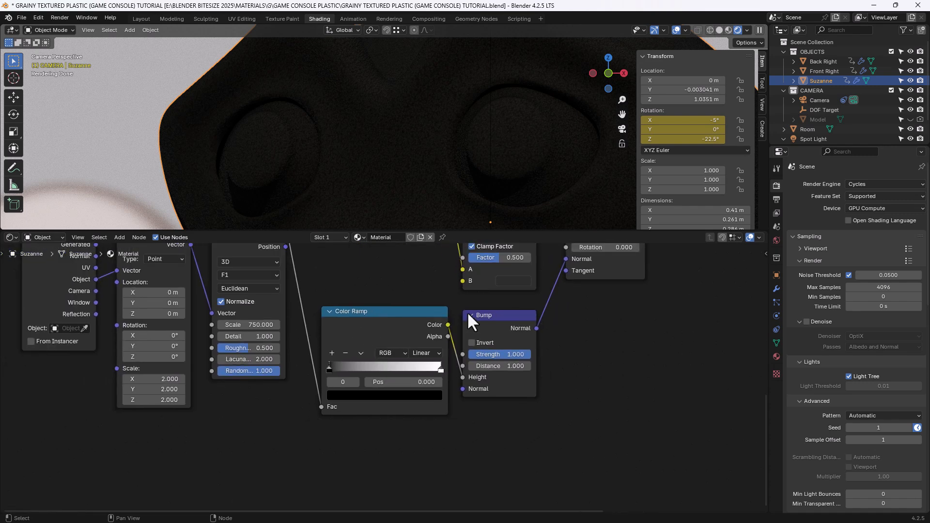
{"action": "left_click", "coordinate": [504, 321], "text": "ctrl+shift"}
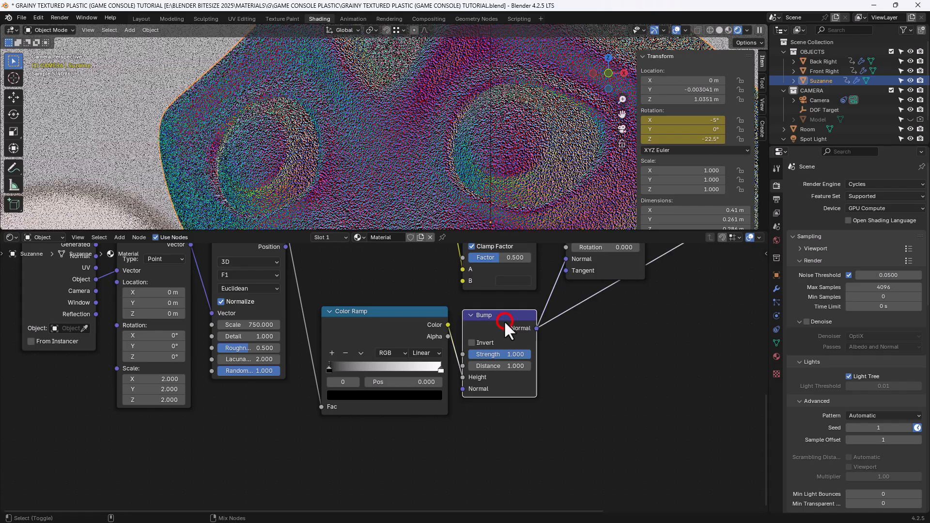
{"action": "scroll", "coordinate": [458, 189], "scroll_direction": "up", "scroll_amount": 4}
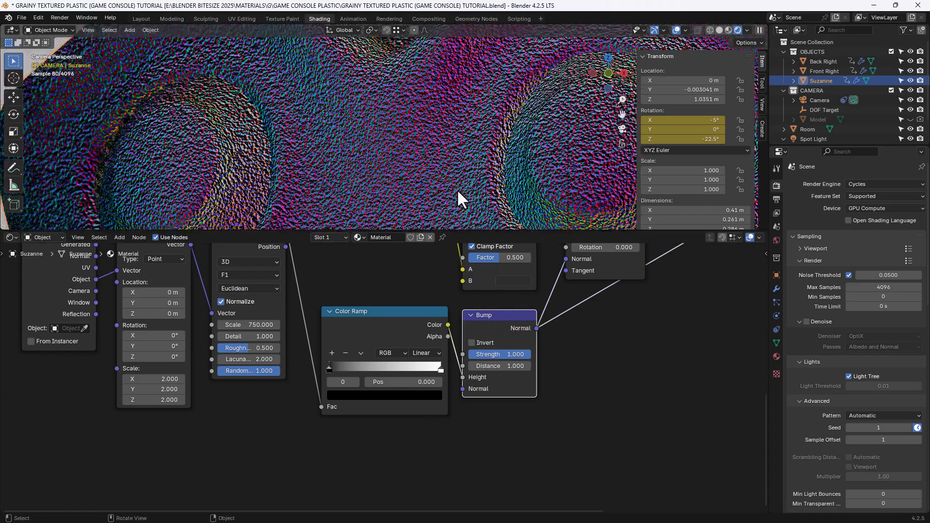
{"action": "scroll", "coordinate": [457, 189], "scroll_direction": "down", "scroll_amount": 2}
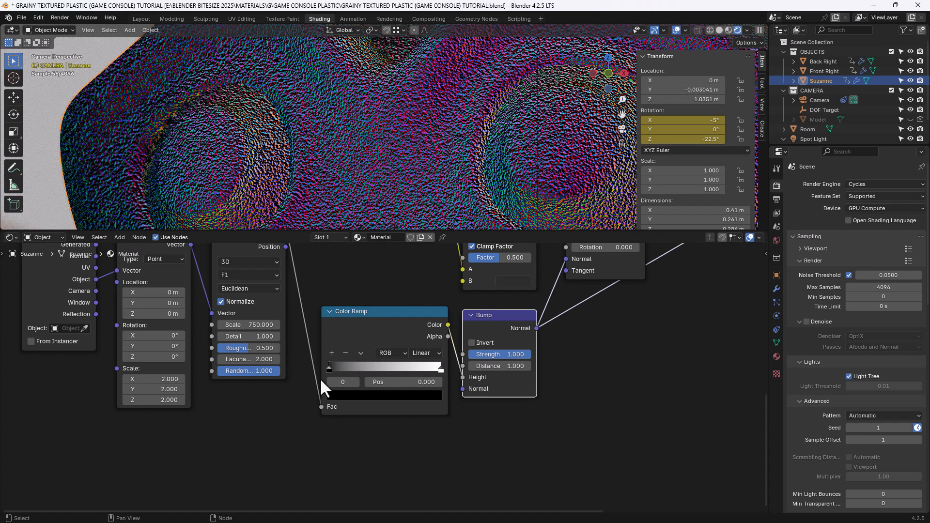
Copy the upper Color Ramp's last stop color onto both stops of the Color Ramp feeding the Bump node.
{"action": "left_click", "coordinate": [329, 369]}
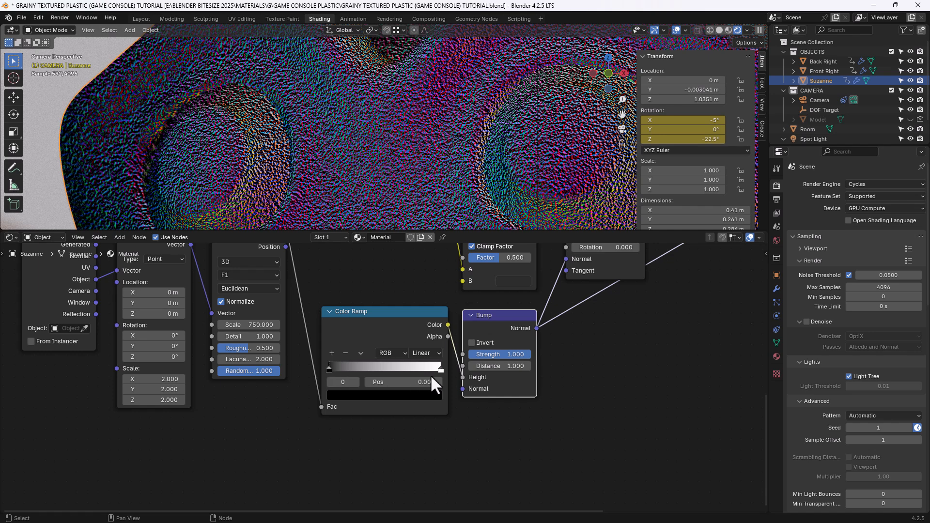
{"action": "scroll", "coordinate": [351, 328], "scroll_direction": "down", "scroll_amount": 4}
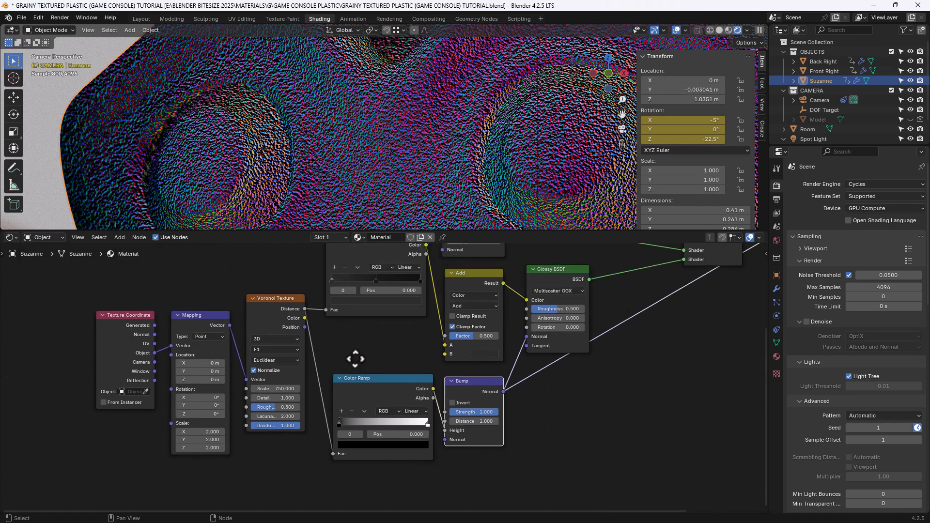
{"action": "scroll", "coordinate": [416, 298], "scroll_direction": "up", "scroll_amount": 2}
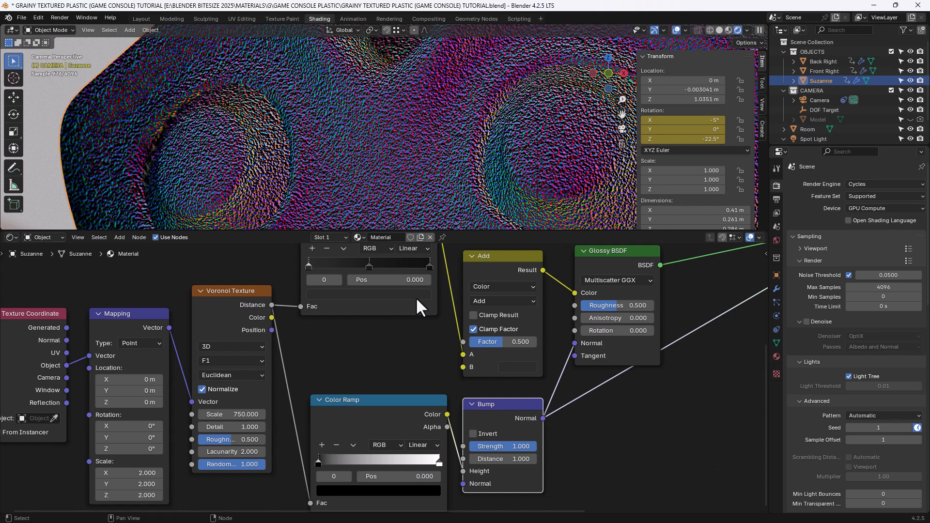
{"action": "left_click", "coordinate": [429, 267]}
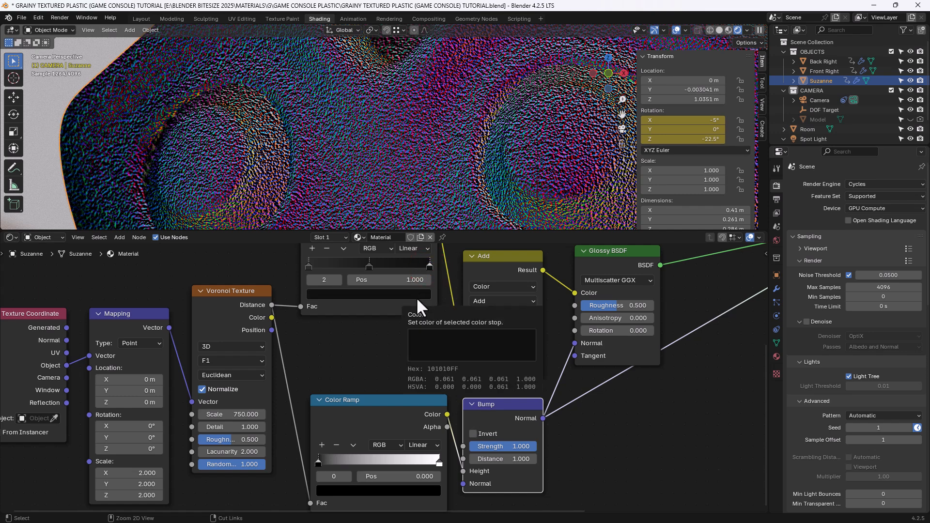
{"action": "scroll", "coordinate": [410, 444], "scroll_direction": "down", "scroll_amount": 1}
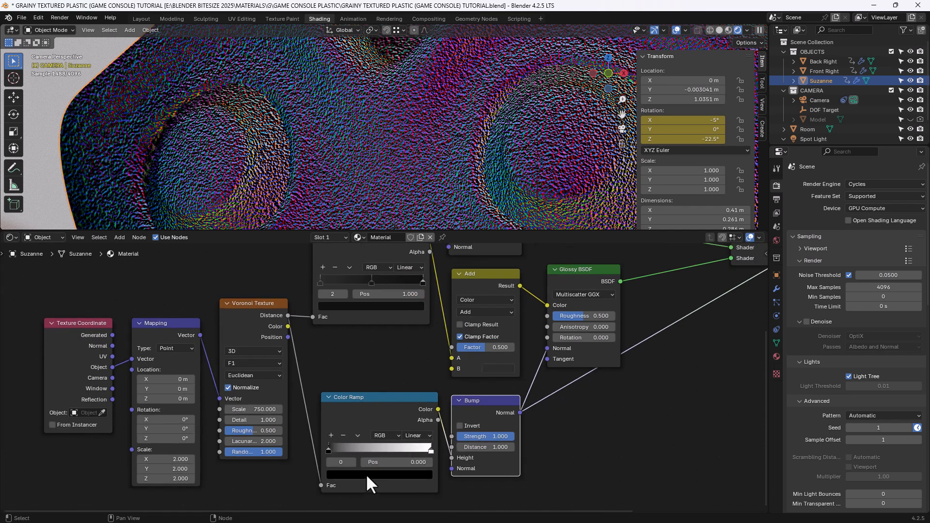
{"action": "key", "text": "ctrl+v"}
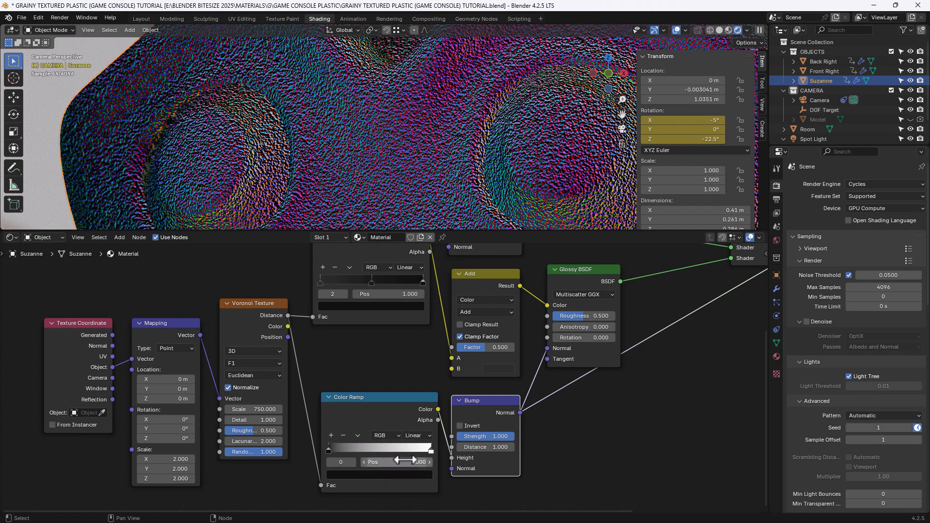
{"action": "left_click", "coordinate": [429, 450]}
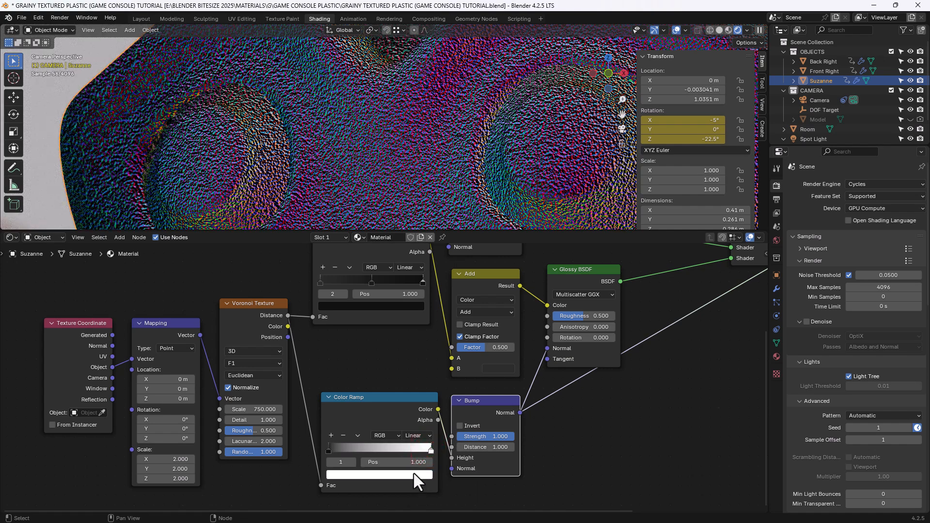
{"action": "key", "text": "ctrl+v"}
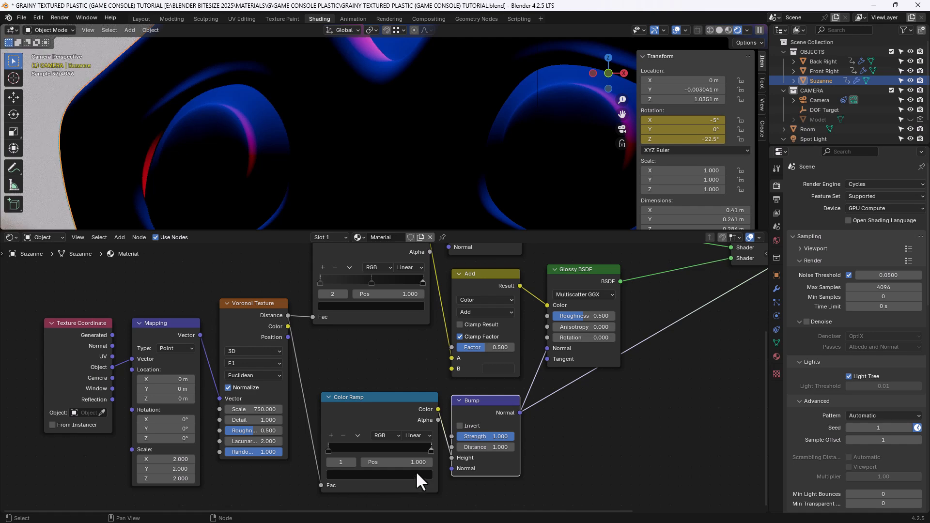
Set the lower Color Ramp's second stop to position 0.6 and raise its color Value to about 0.006.
{"action": "left_click", "coordinate": [429, 450]}
{"action": "left_click", "coordinate": [417, 462]}
{"action": "type", "text": "."}
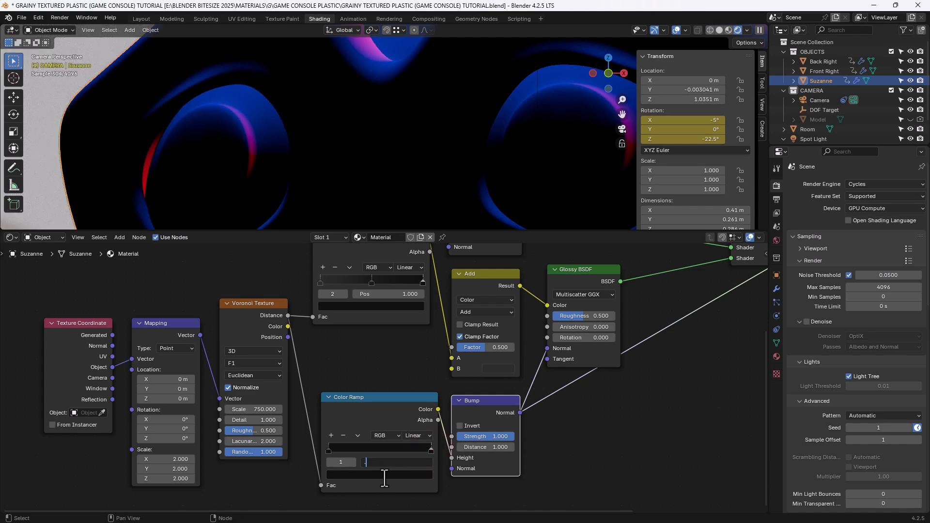
{"action": "type", "text": "6"}
{"action": "key", "text": "Return"}
{"action": "left_click", "coordinate": [392, 477]}
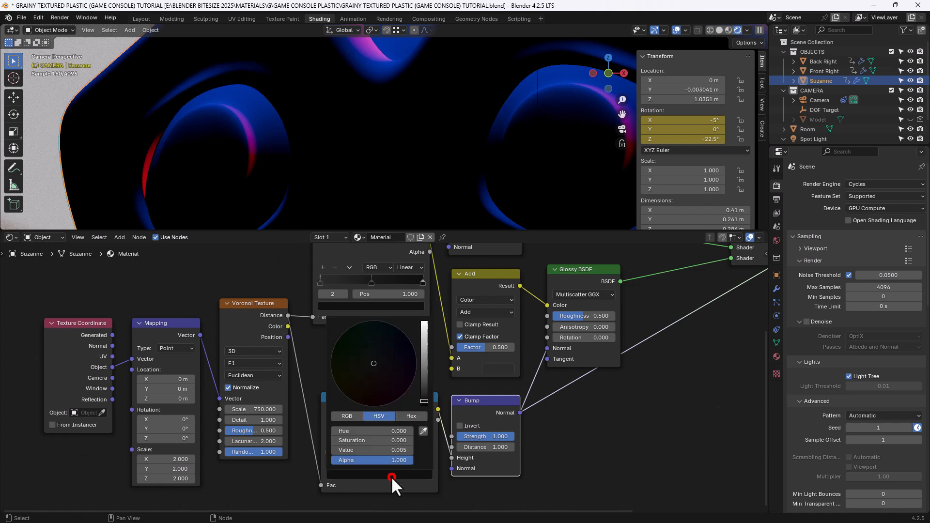
{"action": "left_click_drag", "start_coordinate": [393, 450], "coordinate": [402, 449], "text": "shift"}
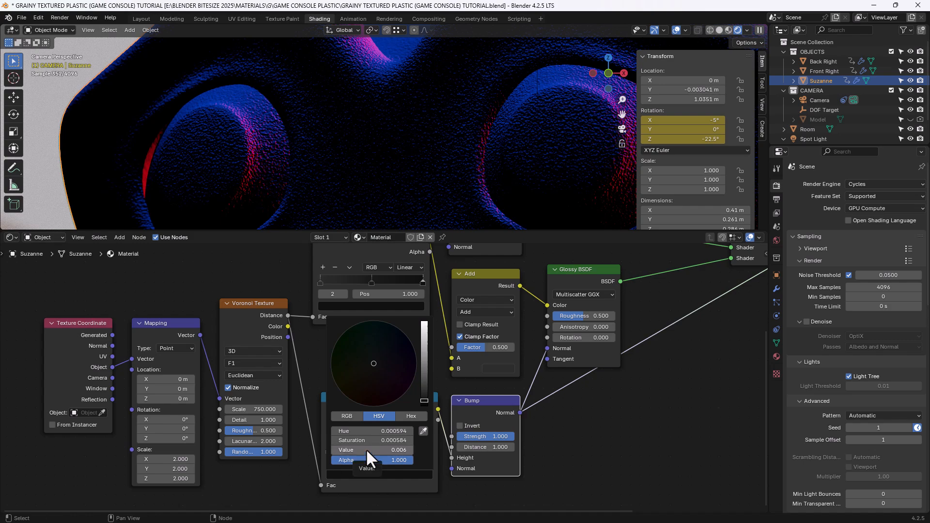
{"action": "scroll", "coordinate": [431, 152], "scroll_direction": "up", "scroll_amount": 3}
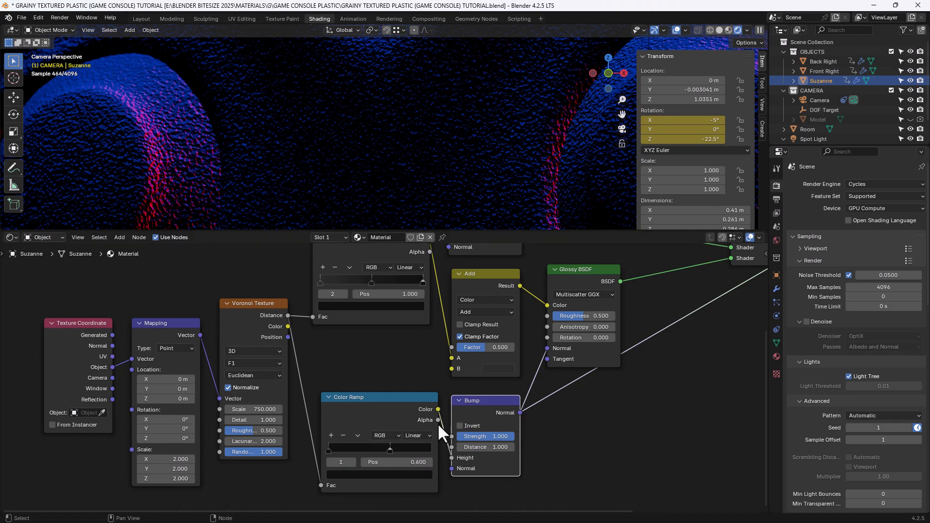
Enable Invert on the Bump node and set its Strength to 0.5 and Distance to 0.1.
{"action": "left_click", "coordinate": [461, 426]}
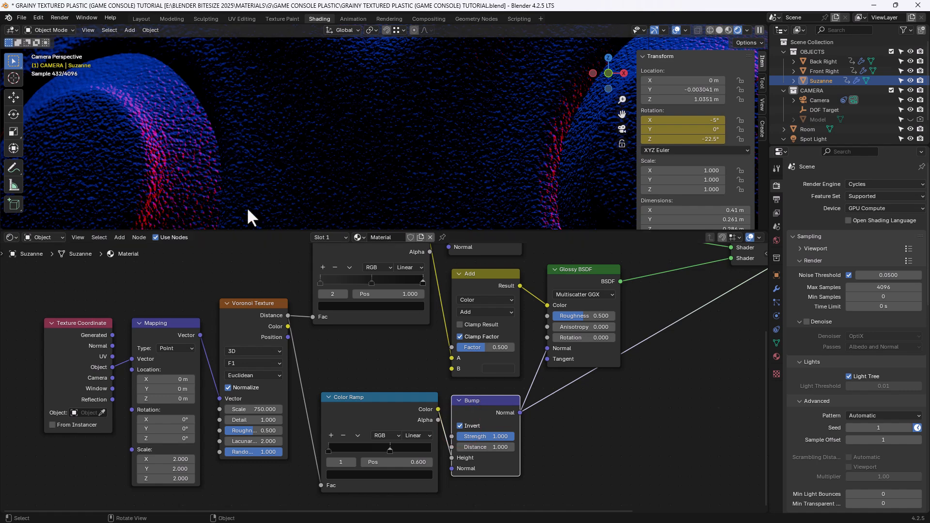
{"action": "double_click", "coordinate": [487, 437]}
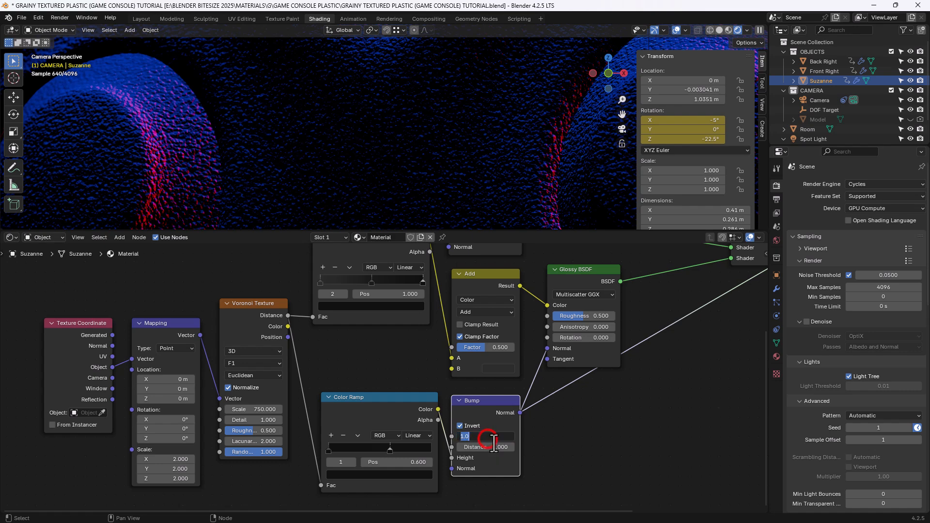
{"action": "type", "text": ".5"}
{"action": "key", "text": "Return"}
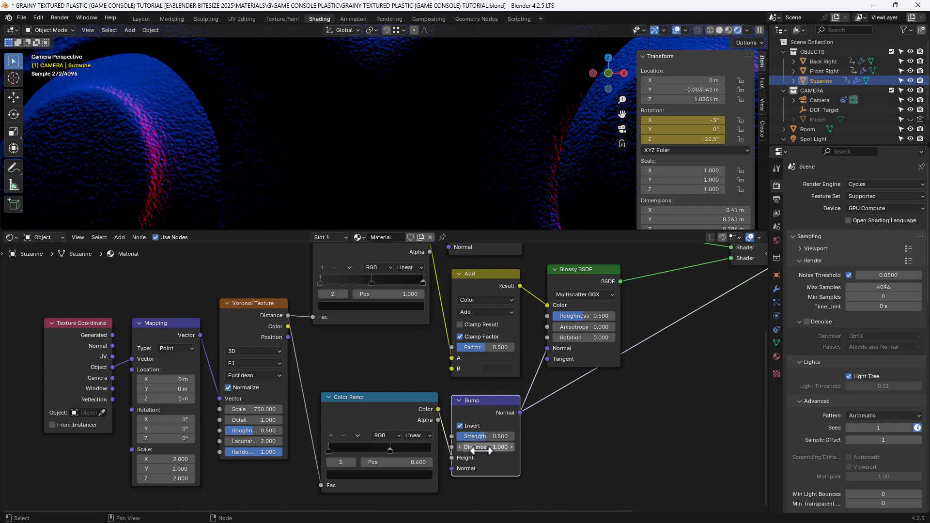
{"action": "double_click", "coordinate": [481, 447]}
{"action": "type", "text": ".1"}
{"action": "key", "text": "Return"}
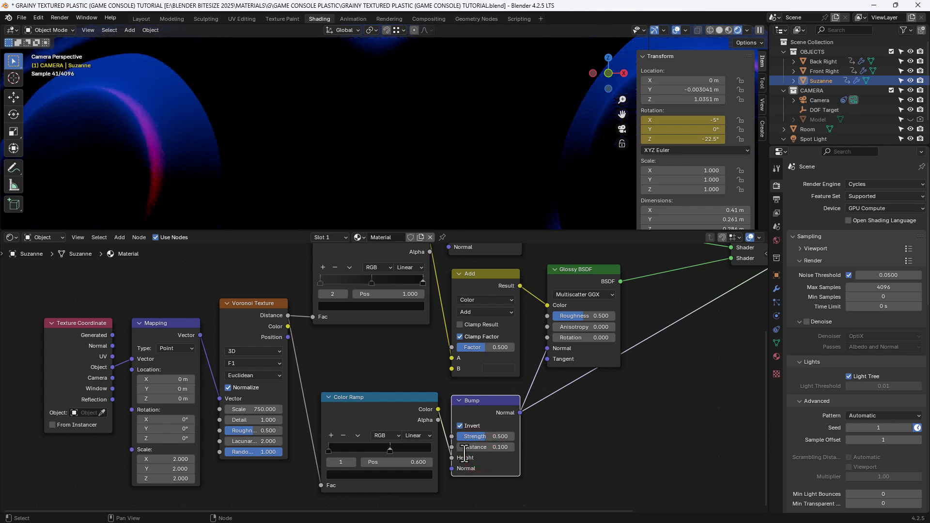
Fine-tune the color Value of the lower Color Ramp's second stop to adjust the bump's depth.
{"action": "left_click", "coordinate": [391, 473]}
{"action": "left_click_drag", "start_coordinate": [391, 449], "coordinate": [331, 449], "text": "shift"}
{"action": "middle_click_drag", "start_coordinate": [425, 198], "coordinate": [410, 149]}
Connect the Mix Shader back to the Material Output's Surface and inspect the shaded grain on Suzanne's face.
{"action": "scroll", "coordinate": [621, 280], "scroll_direction": "down", "scroll_amount": 3}
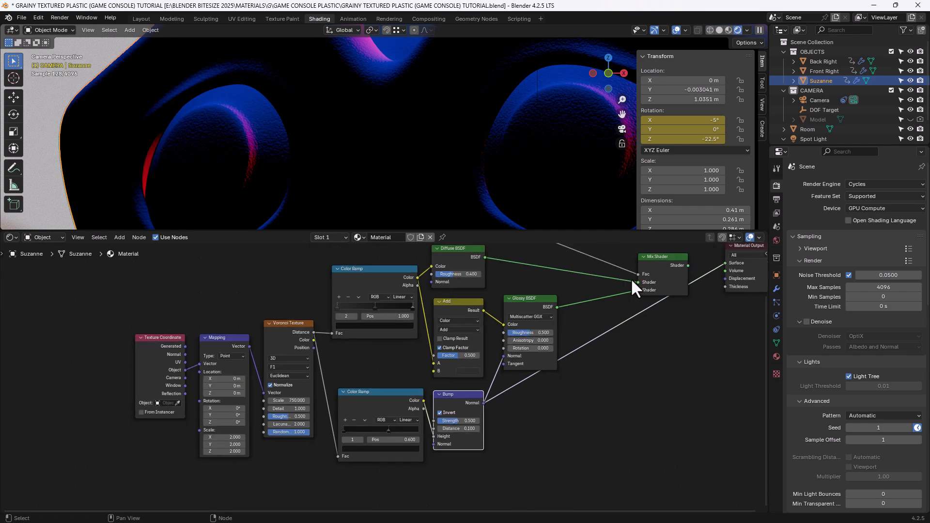
{"action": "left_click", "coordinate": [638, 271], "text": "ctrl+shift"}
{"action": "scroll", "coordinate": [295, 163], "scroll_direction": "up", "scroll_amount": 5}
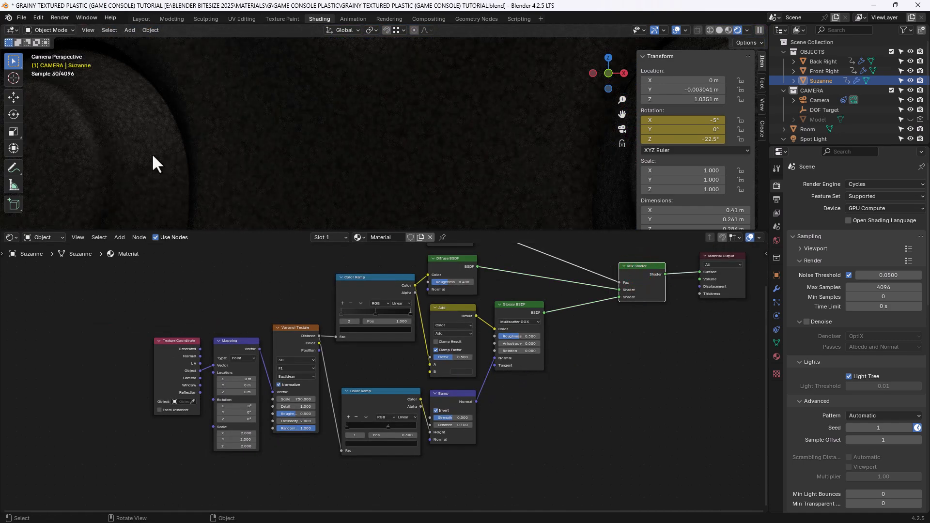
{"action": "scroll", "coordinate": [151, 153], "scroll_direction": "down", "scroll_amount": 3}
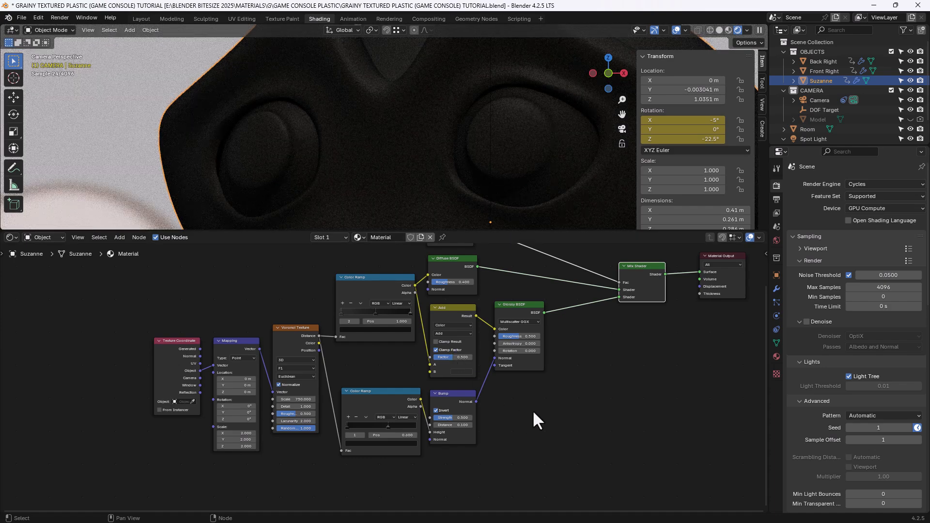
Set the Glossy BSDF's Roughness to 0.35 and check the sheen on Suzanne's brow.
{"action": "scroll", "coordinate": [563, 367], "scroll_direction": "up", "scroll_amount": 2}
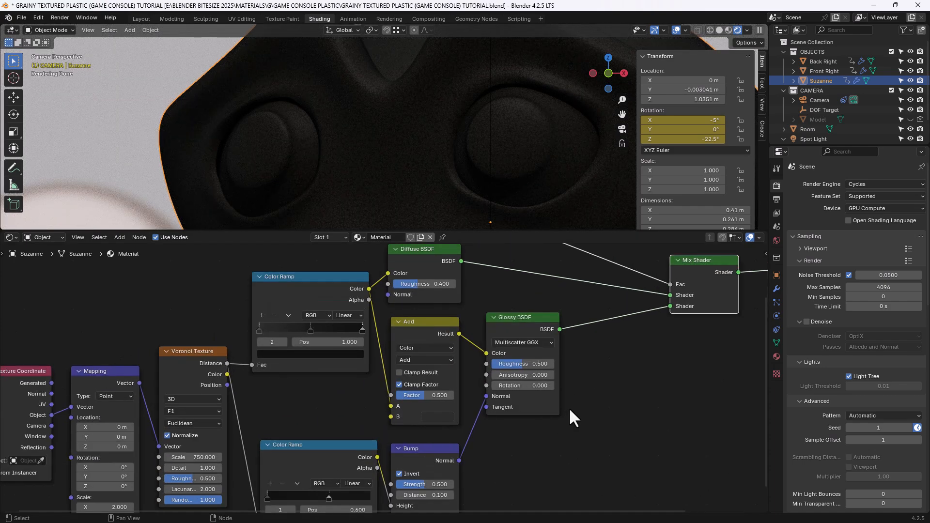
{"action": "scroll", "coordinate": [570, 410], "scroll_direction": "up", "scroll_amount": 2}
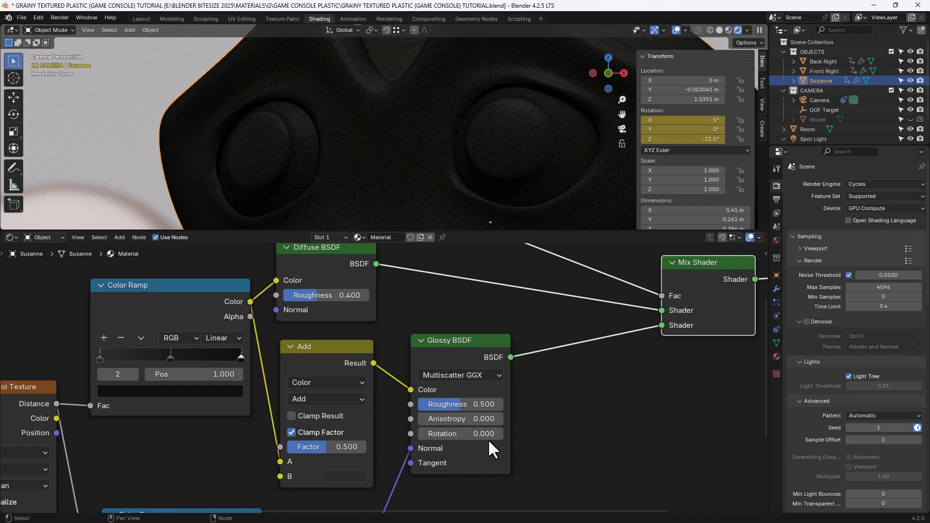
{"action": "left_click", "coordinate": [472, 405]}
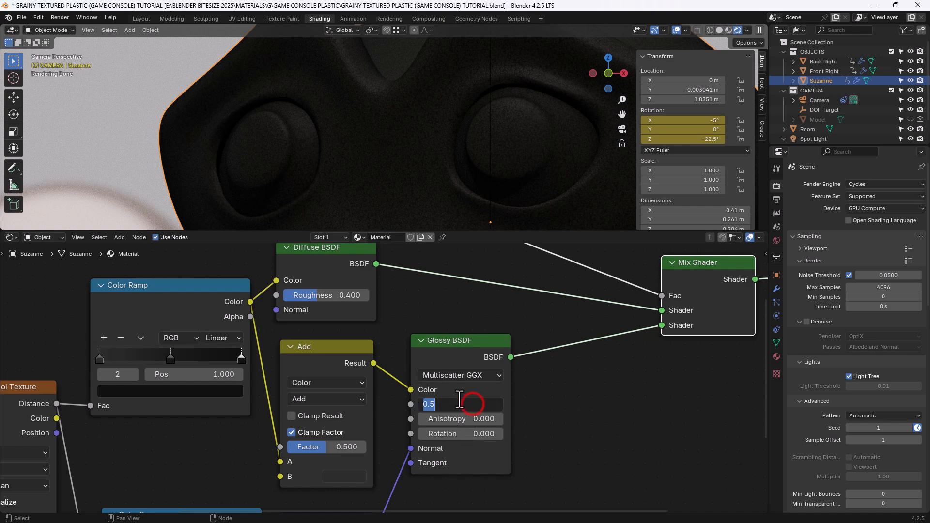
{"action": "type", "text": ".35"}
{"action": "key", "text": "Return"}
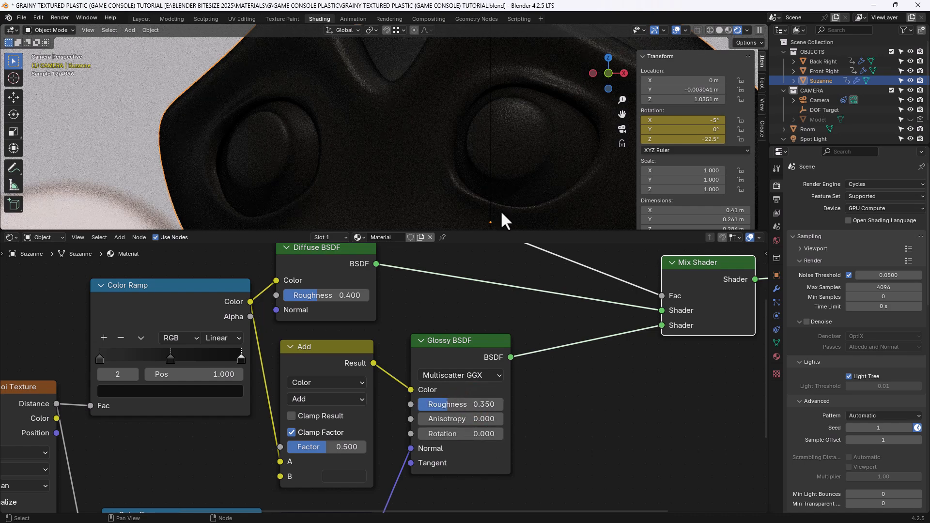
{"action": "middle_click_drag", "start_coordinate": [342, 81], "coordinate": [338, 148], "text": "shift"}
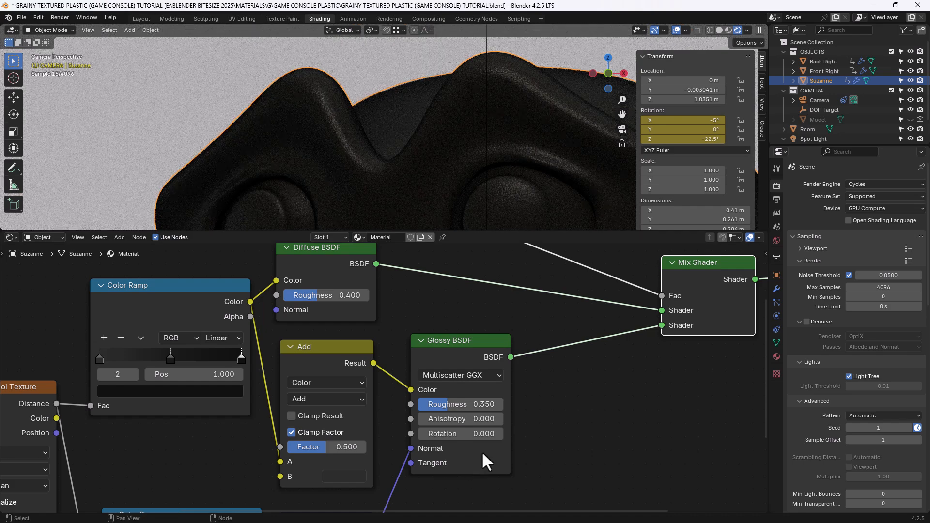
Compare the highlights on Suzanne's brow by setting the Glossy BSDF's Roughness to 0.5 and back to 0.35.
{"action": "left_click", "coordinate": [461, 406]}
{"action": "type", "text": "5"}
{"action": "key", "text": "Return"}
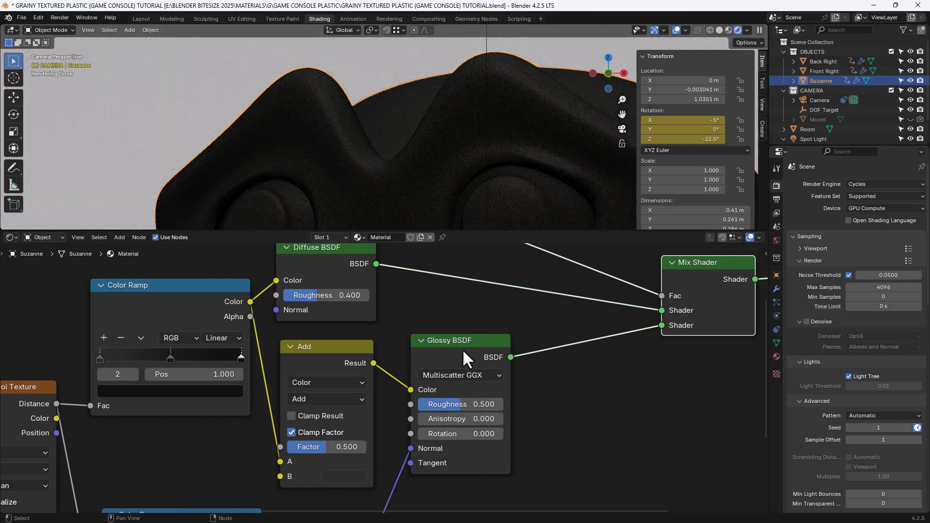
{"action": "left_click", "coordinate": [483, 404]}
{"action": "type", "text": ".35"}
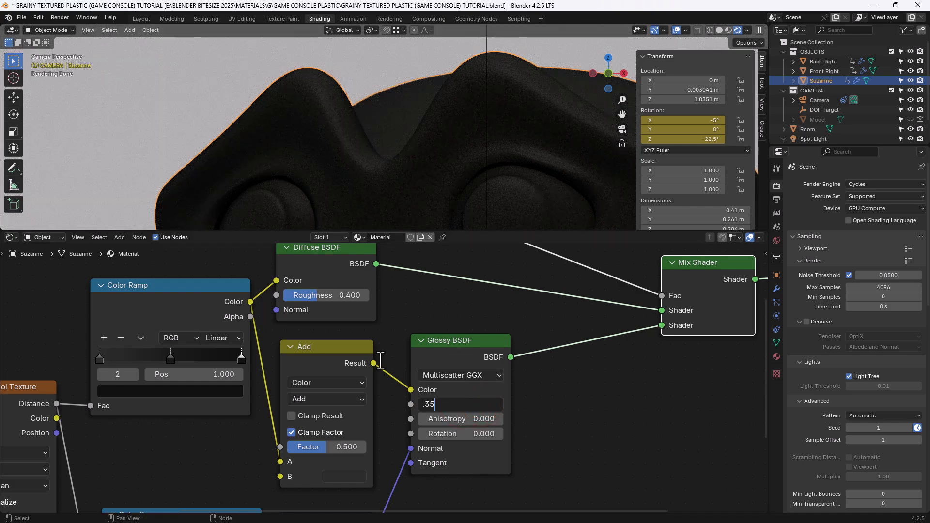
{"action": "key", "text": "Return"}
{"action": "scroll", "coordinate": [341, 155], "scroll_direction": "up", "scroll_amount": 2}
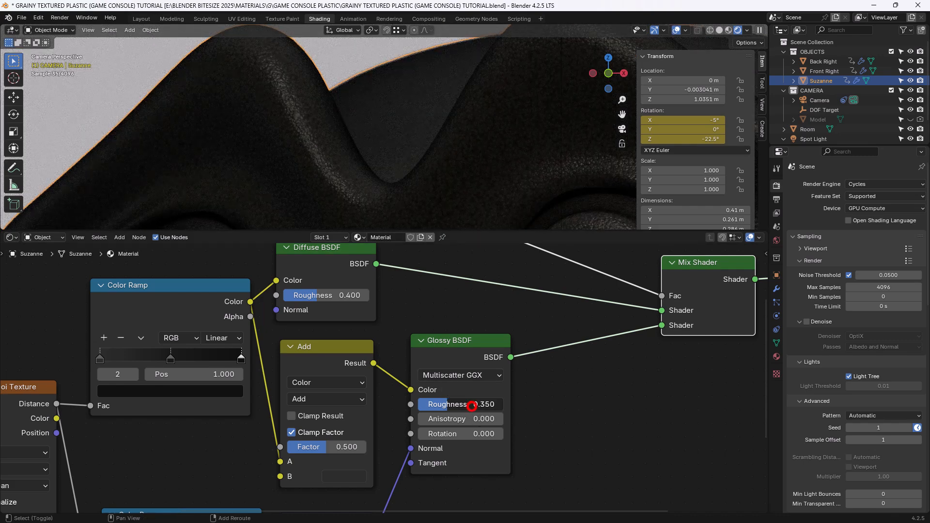
Try a Glossy BSDF Roughness of about 0.3, and return the value to 0.35.
{"action": "left_click_drag", "start_coordinate": [471, 406], "coordinate": [442, 407]}
{"action": "left_click", "coordinate": [443, 404]}
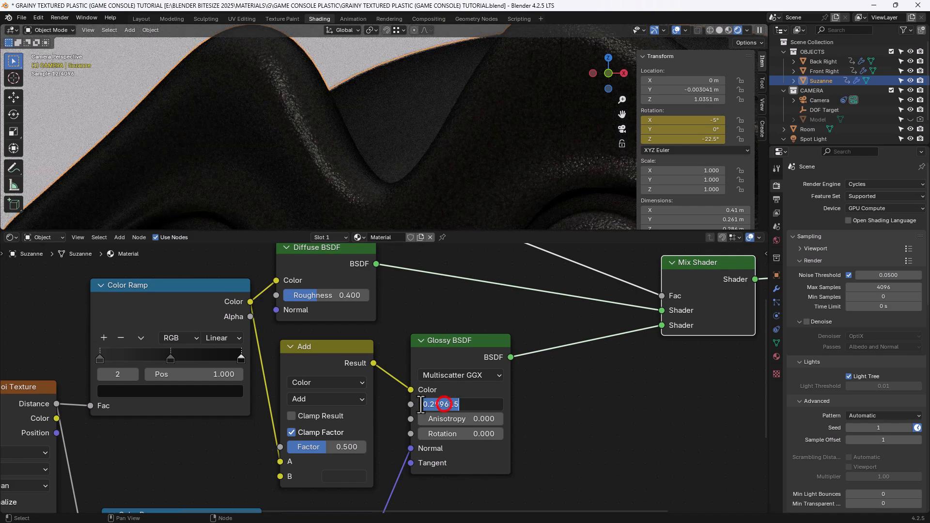
{"action": "type", "text": "0.35"}
{"action": "key", "text": "Return"}
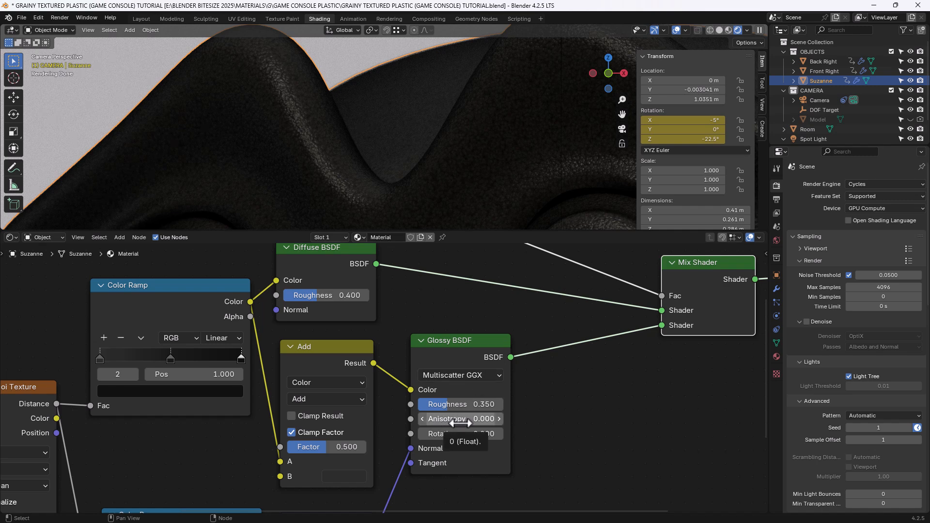
Set the Glossy BSDF's Anisotropy to 0.1.
{"action": "left_click", "coordinate": [460, 423]}
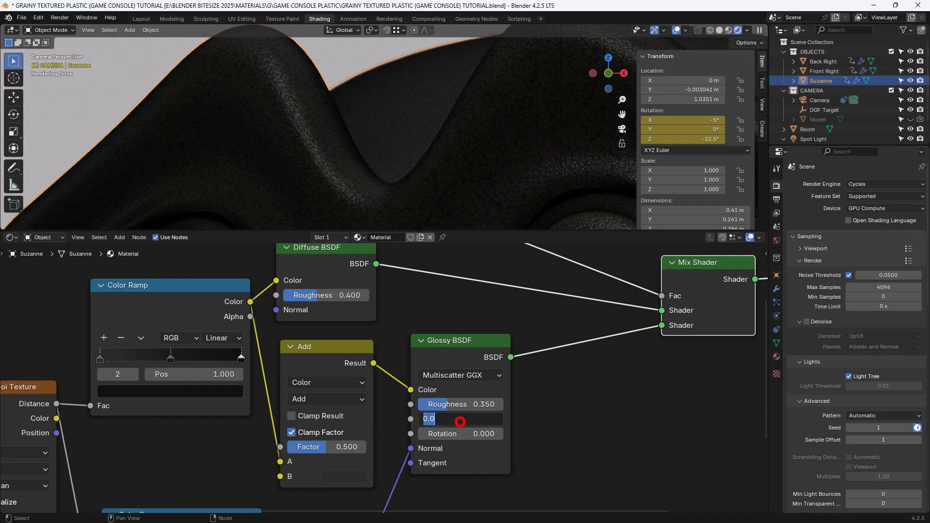
{"action": "type", "text": ".1"}
{"action": "key", "text": "Return"}
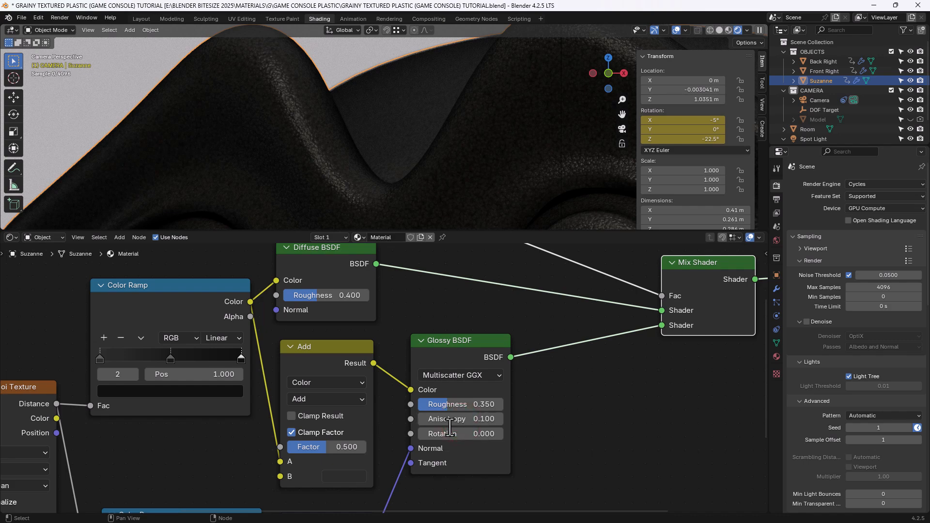
Review the complete node tree and examine the whole shaded Suzanne in the camera view.
{"action": "scroll", "coordinate": [490, 300], "scroll_direction": "down", "scroll_amount": 2}
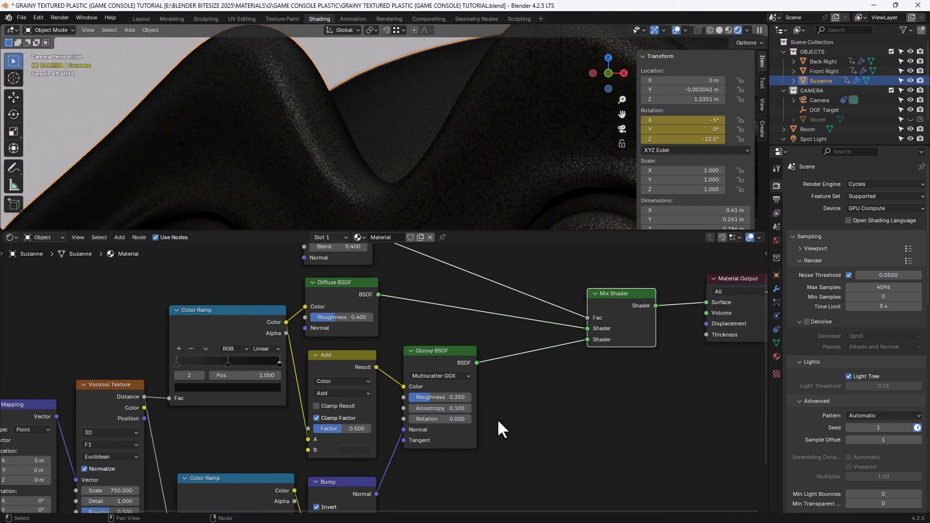
{"action": "middle_click_drag", "start_coordinate": [528, 362], "coordinate": [536, 405]}
{"action": "scroll", "coordinate": [538, 407], "scroll_direction": "down", "scroll_amount": 1}
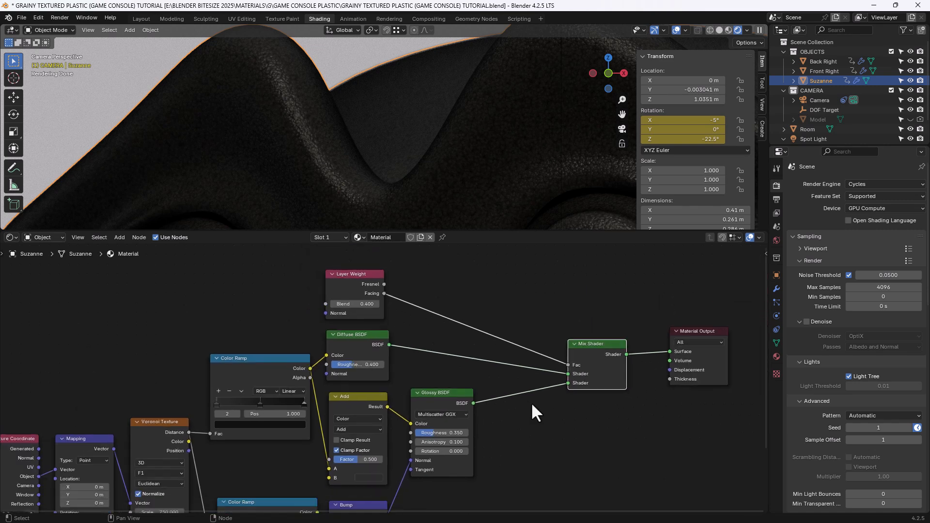
{"action": "middle_click_drag", "start_coordinate": [532, 408], "coordinate": [555, 336]}
{"action": "scroll", "coordinate": [556, 335], "scroll_direction": "down", "scroll_amount": 1}
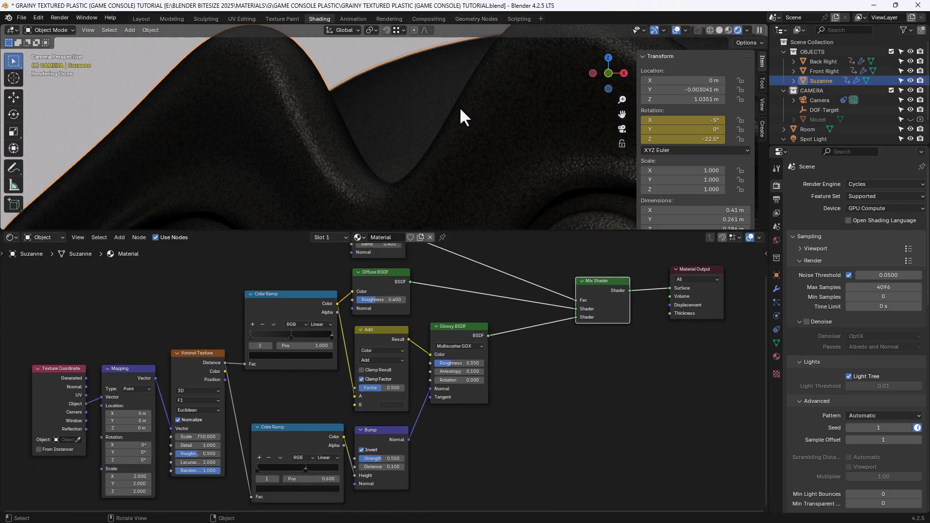
{"action": "scroll", "coordinate": [459, 109], "scroll_direction": "down", "scroll_amount": 5}
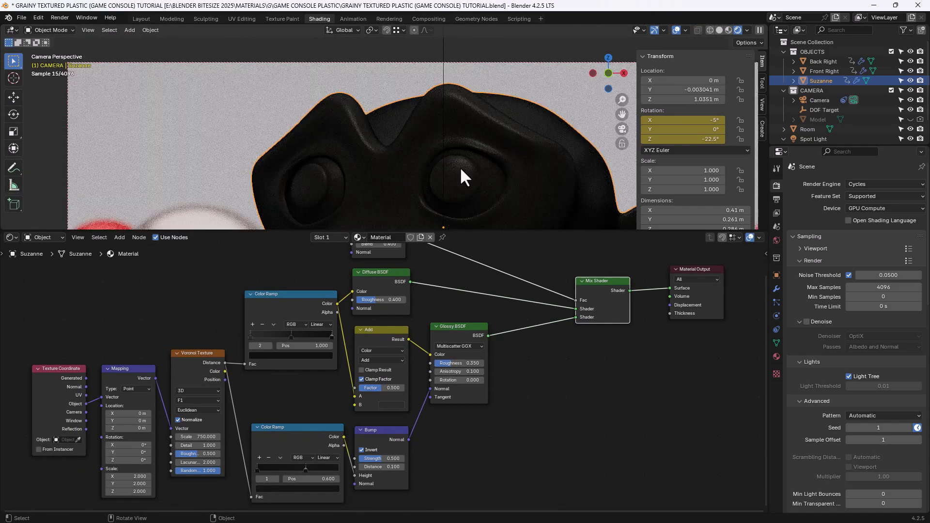
{"action": "scroll", "coordinate": [460, 167], "scroll_direction": "down", "scroll_amount": 5}
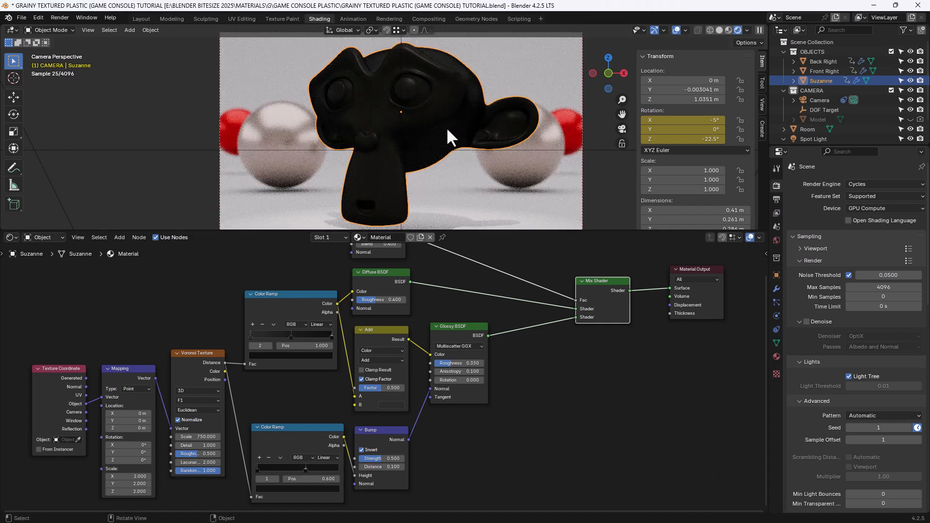
{"action": "scroll", "coordinate": [502, 363], "scroll_direction": "down", "scroll_amount": 2}
{"action": "middle_click_drag", "start_coordinate": [503, 362], "coordinate": [515, 371]}
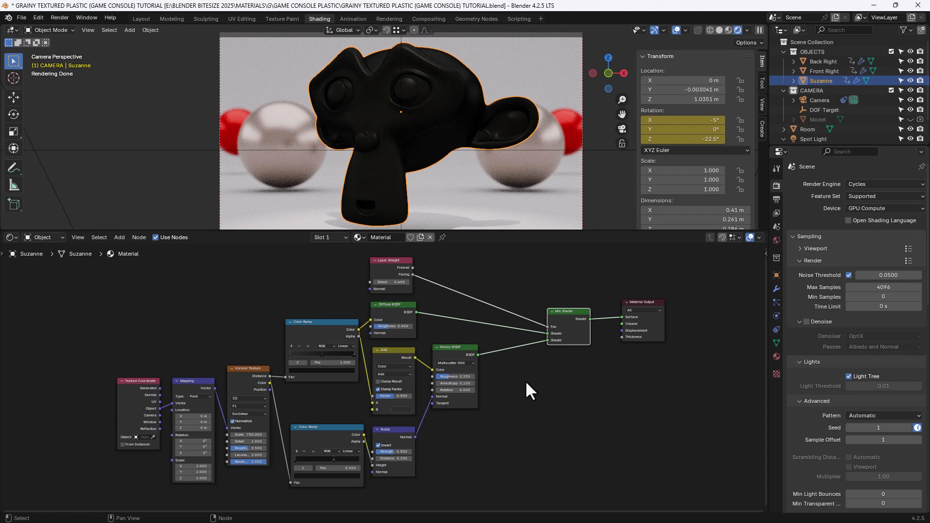
Frame the Texture Coordinate, Mapping and Voronoi Texture nodes together and label the frame MAIN TEXTURE.
{"action": "left_click_drag", "start_coordinate": [94, 339], "coordinate": [240, 485]}
{"action": "key", "text": "ctrl+j"}
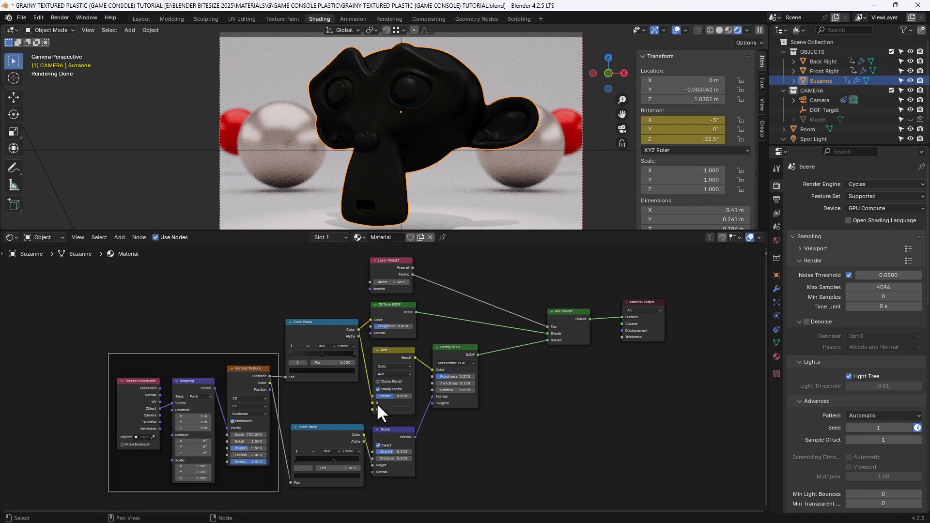
{"action": "key", "text": "n"}
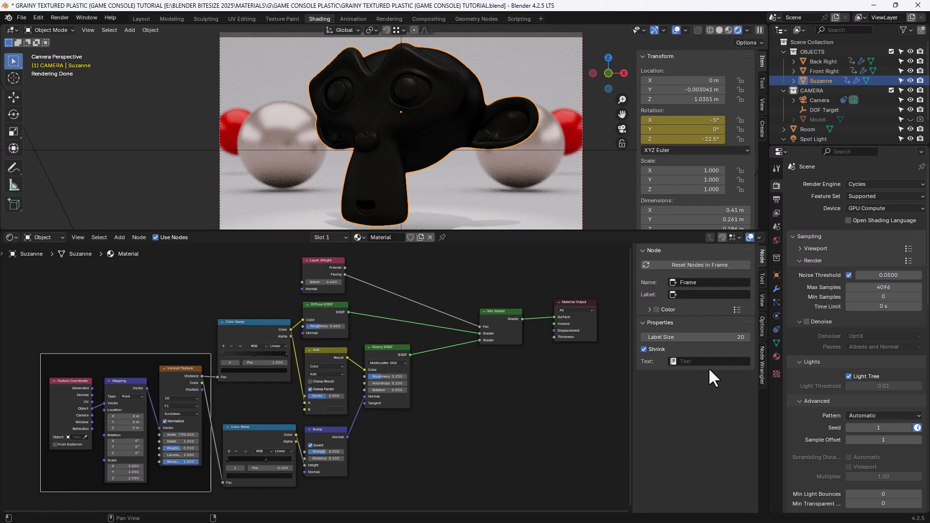
{"action": "left_click", "coordinate": [691, 293]}
{"action": "type", "text": "MAIN TEXTUTRE"}
{"action": "key", "text": "BackSpace"}
{"action": "key", "text": "BackSpace"}
{"action": "key", "text": "BackSpace"}
{"action": "key", "text": "BackSpace"}
{"action": "type", "text": "URE"}
{"action": "key", "text": "Return"}
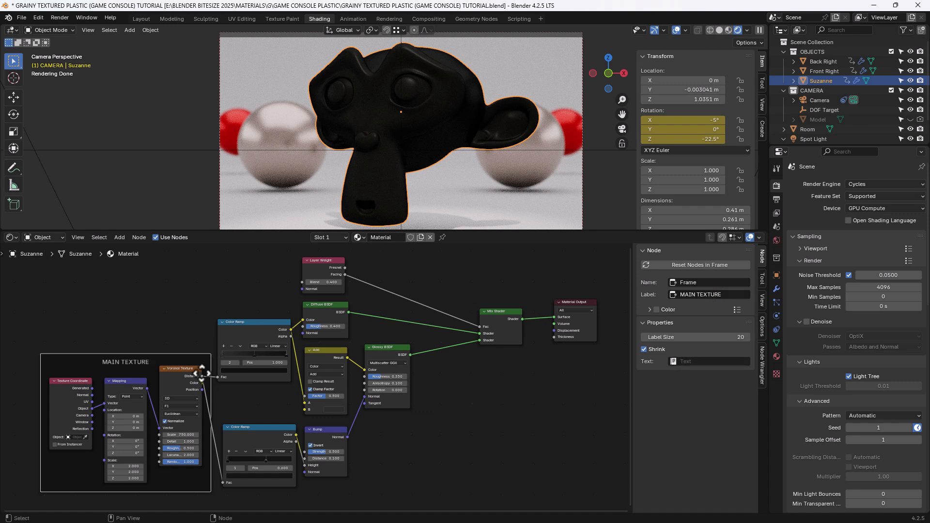
Move the Voronoi Texture node down in the MAIN TEXTURE frame to line up with the Mapping node.
{"action": "scroll", "coordinate": [146, 401], "scroll_direction": "up", "scroll_amount": 1}
{"action": "scroll", "coordinate": [145, 401], "scroll_direction": "up", "scroll_amount": 2}
{"action": "middle_click_drag", "start_coordinate": [233, 393], "coordinate": [379, 351]}
{"action": "scroll", "coordinate": [305, 374], "scroll_direction": "up", "scroll_amount": 1}
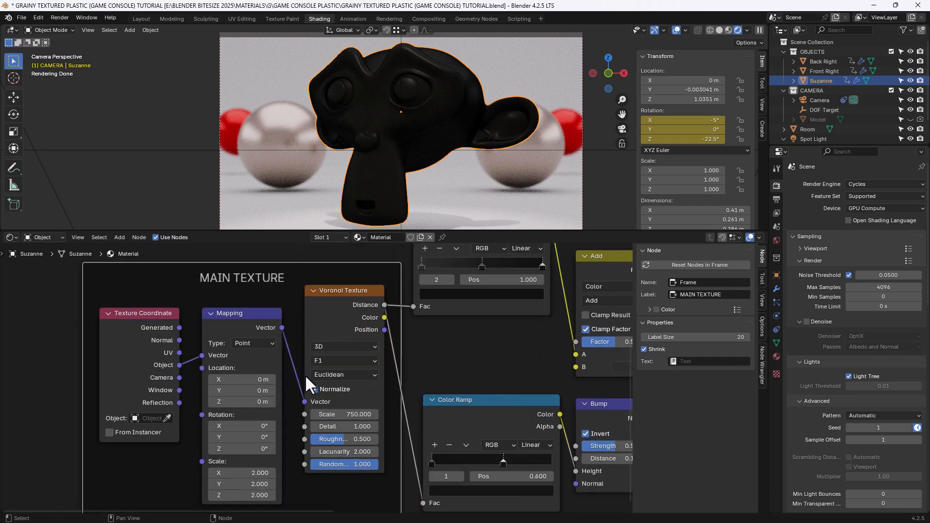
{"action": "left_click", "coordinate": [254, 317]}
{"action": "left_click_drag", "start_coordinate": [312, 305], "coordinate": [313, 329]}
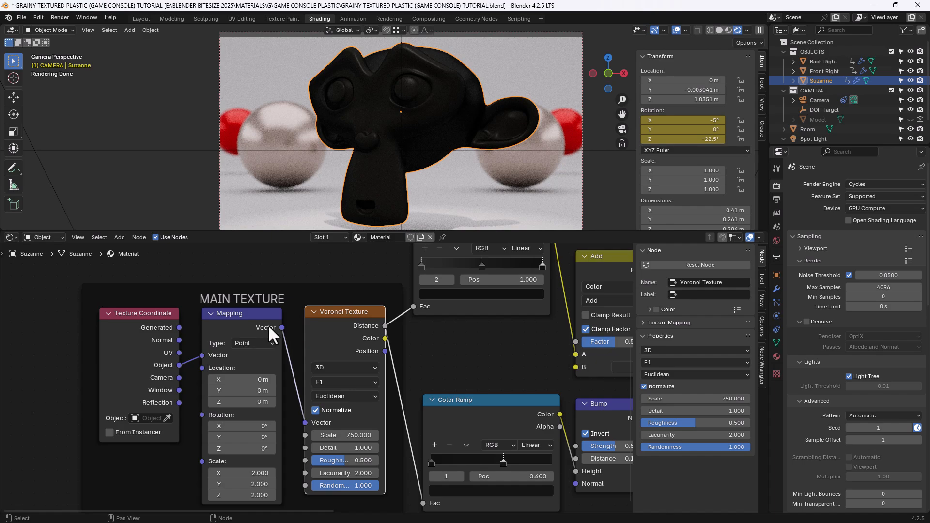
Preview the Voronoi Texture alone on Suzanne up close, and reconnect the Mix Shader to the Material Output.
{"action": "left_click", "coordinate": [359, 320], "text": "ctrl+shift"}
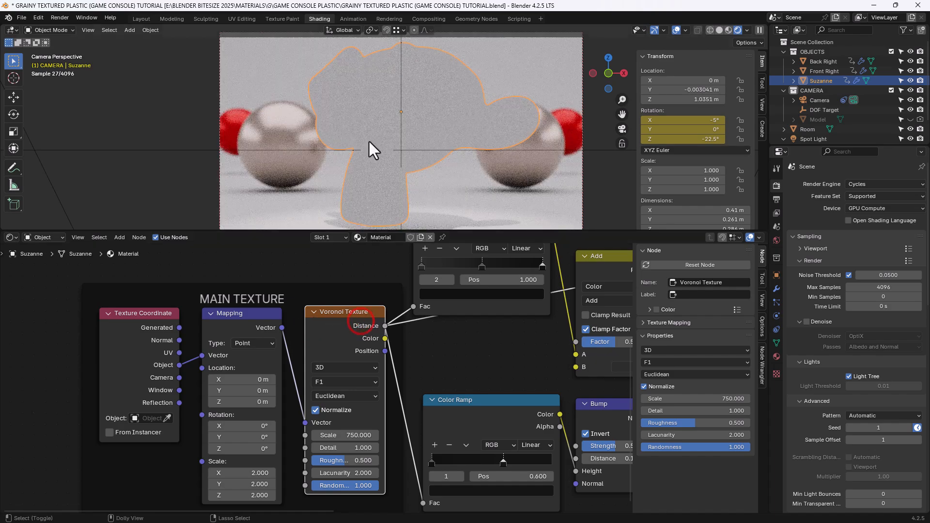
{"action": "scroll", "coordinate": [369, 140], "scroll_direction": "up", "scroll_amount": 5}
{"action": "scroll", "coordinate": [369, 141], "scroll_direction": "down", "scroll_amount": 5}
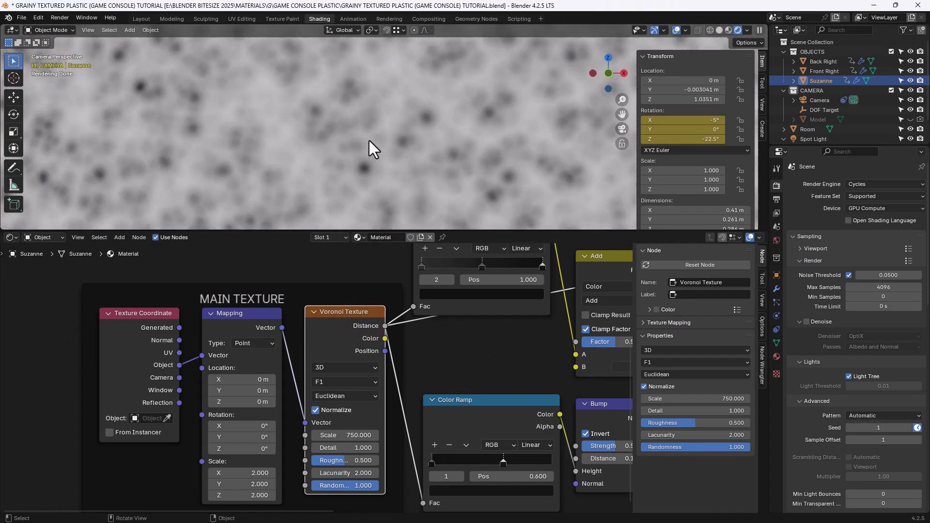
{"action": "scroll", "coordinate": [370, 142], "scroll_direction": "down", "scroll_amount": 3}
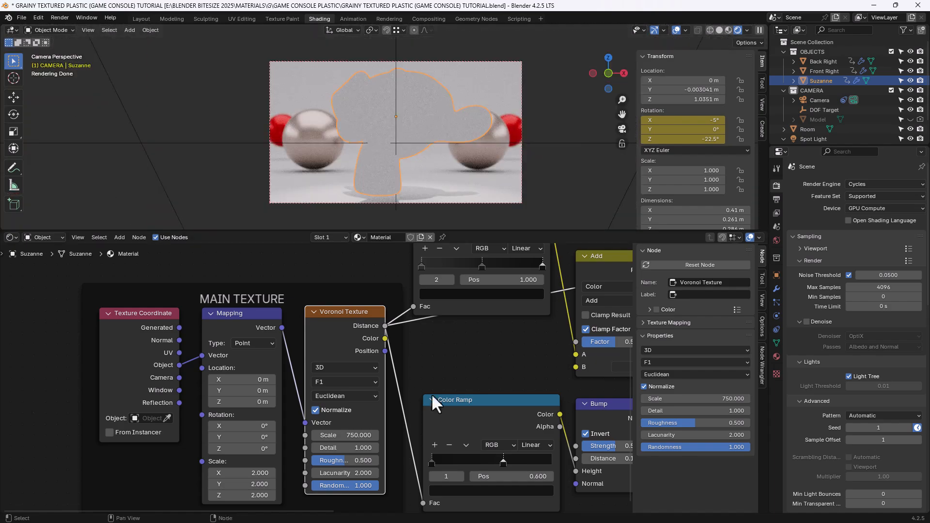
{"action": "scroll", "coordinate": [443, 400], "scroll_direction": "down", "scroll_amount": 5}
{"action": "left_click", "coordinate": [535, 322], "text": "ctrl+shift"}
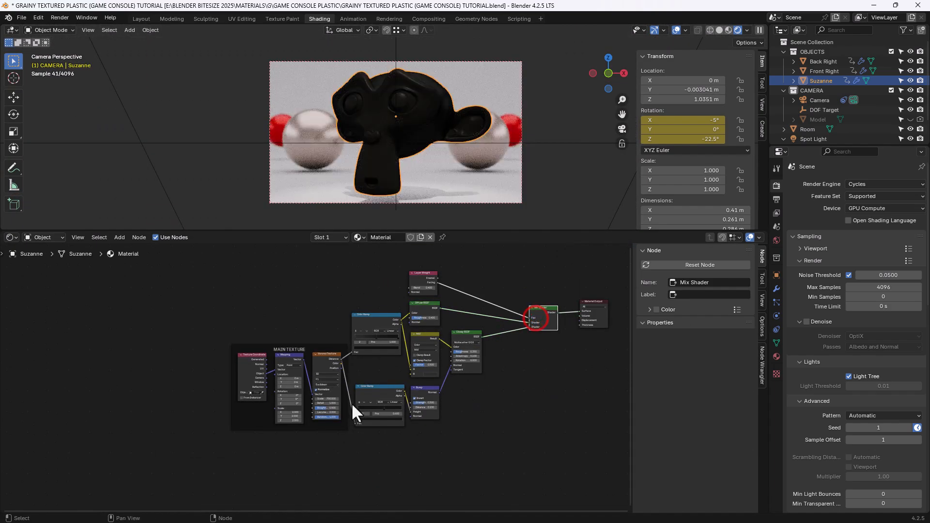
Label the upper Color Ramp node "Color Ramp (Texture Color)".
{"action": "scroll", "coordinate": [353, 409], "scroll_direction": "up", "scroll_amount": 3}
{"action": "middle_click_drag", "start_coordinate": [415, 369], "coordinate": [334, 383]}
{"action": "scroll", "coordinate": [334, 384], "scroll_direction": "up", "scroll_amount": 1}
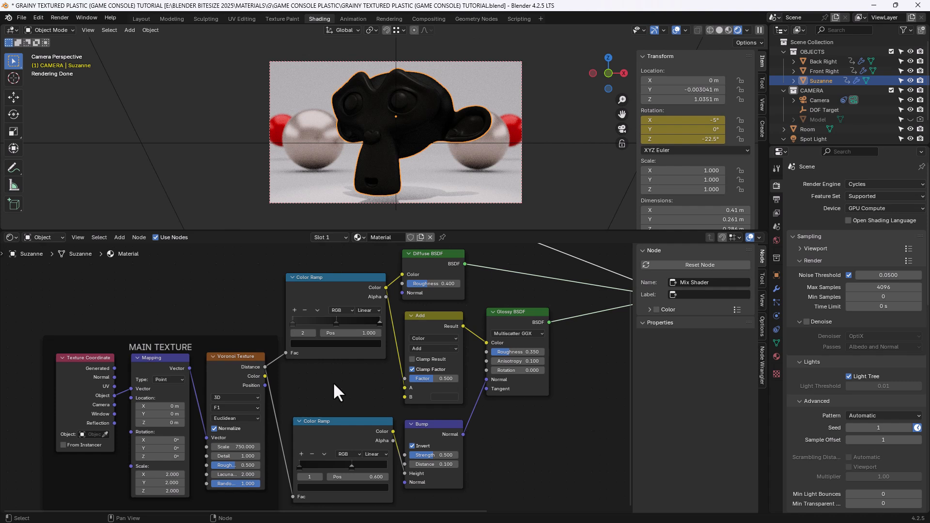
{"action": "left_click", "coordinate": [334, 287]}
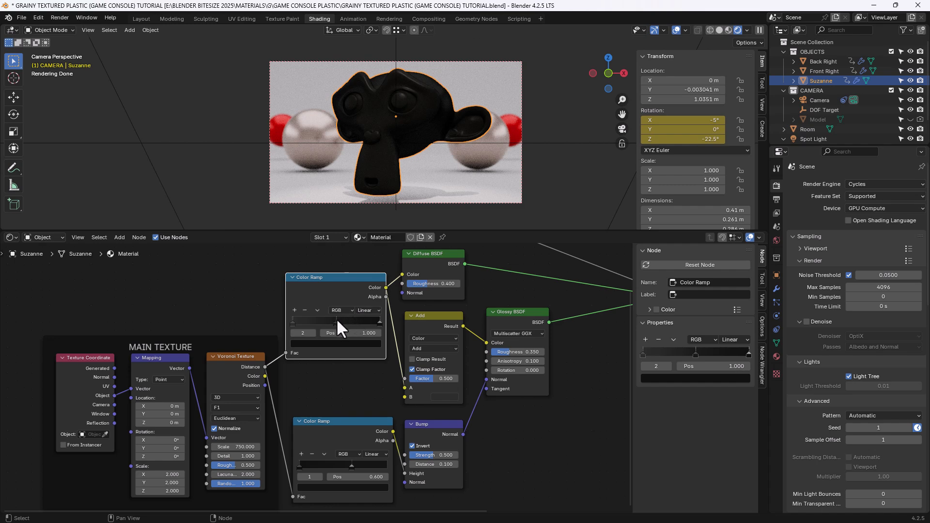
{"action": "scroll", "coordinate": [333, 319], "scroll_direction": "up", "scroll_amount": 1}
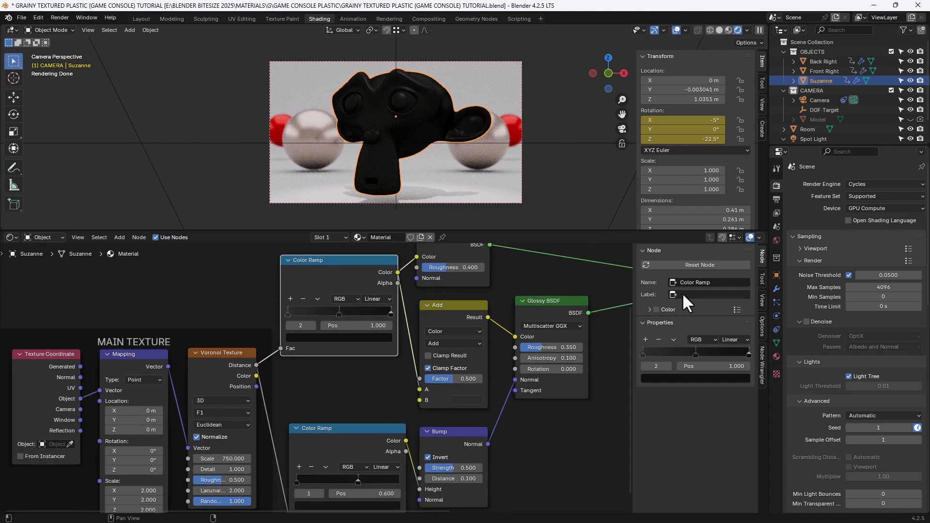
{"action": "left_click", "coordinate": [683, 294]}
{"action": "type", "text": "Color Ramp"}
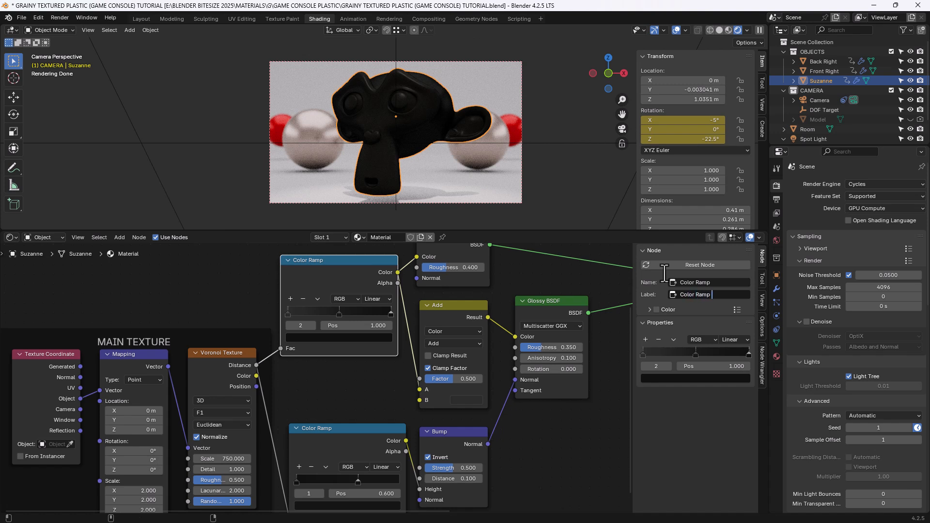
{"action": "type", "text": " (Texture Color)"}
{"action": "key", "text": "Return"}
Join the lower Color Ramp and Bump nodes in a new frame and move it down clear of the Add node.
{"action": "scroll", "coordinate": [372, 395], "scroll_direction": "down", "scroll_amount": 3}
{"action": "middle_click_drag", "start_coordinate": [467, 474], "coordinate": [461, 410]}
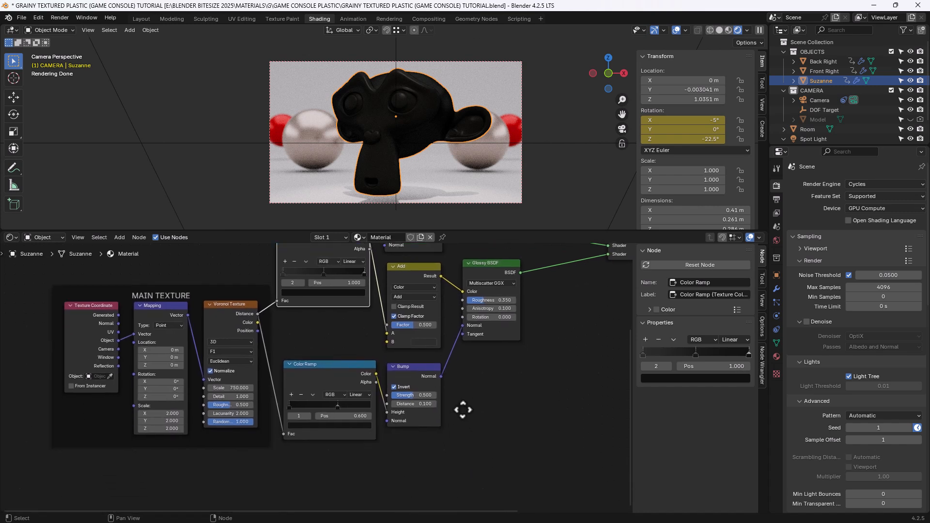
{"action": "left_click_drag", "start_coordinate": [495, 488], "coordinate": [332, 377]}
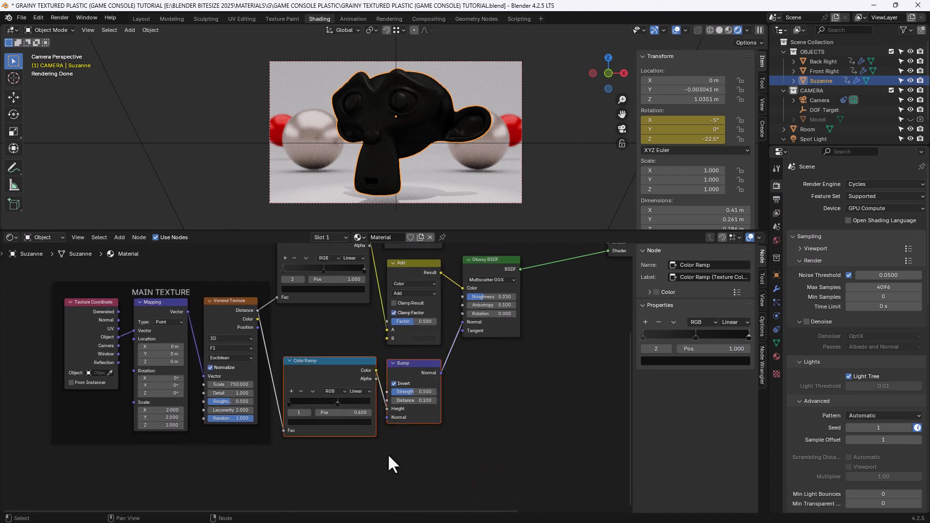
{"action": "key", "text": "shift"}
{"action": "key", "text": "ctrl+j"}
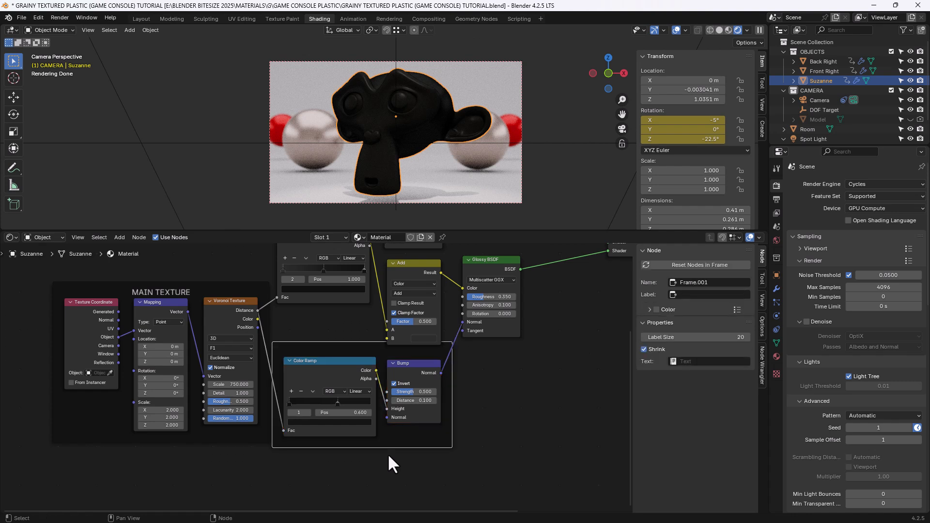
{"action": "left_click_drag", "start_coordinate": [410, 448], "coordinate": [421, 463]}
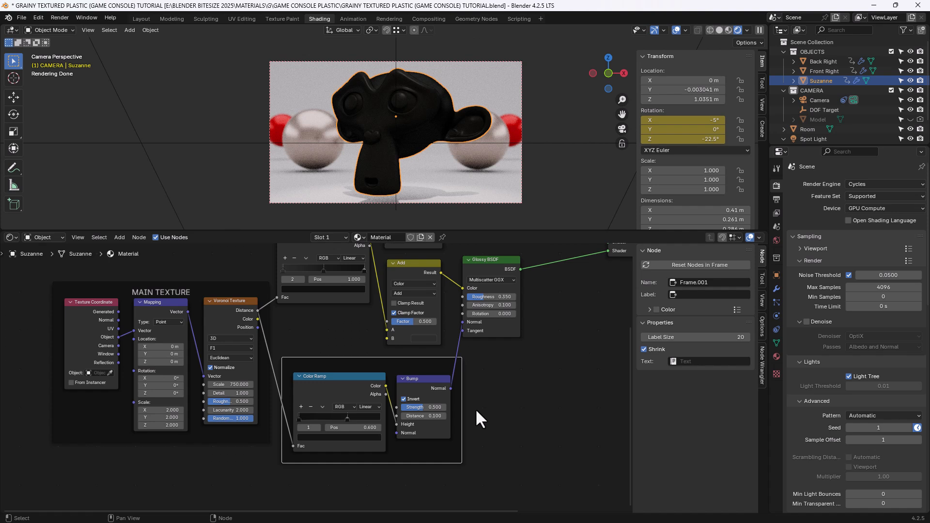
Label the frame around the lower Color Ramp and Bump nodes "Bump Strength".
{"action": "left_click", "coordinate": [700, 295]}
{"action": "type", "text": "Bump Strength"}
{"action": "key", "text": "Return"}
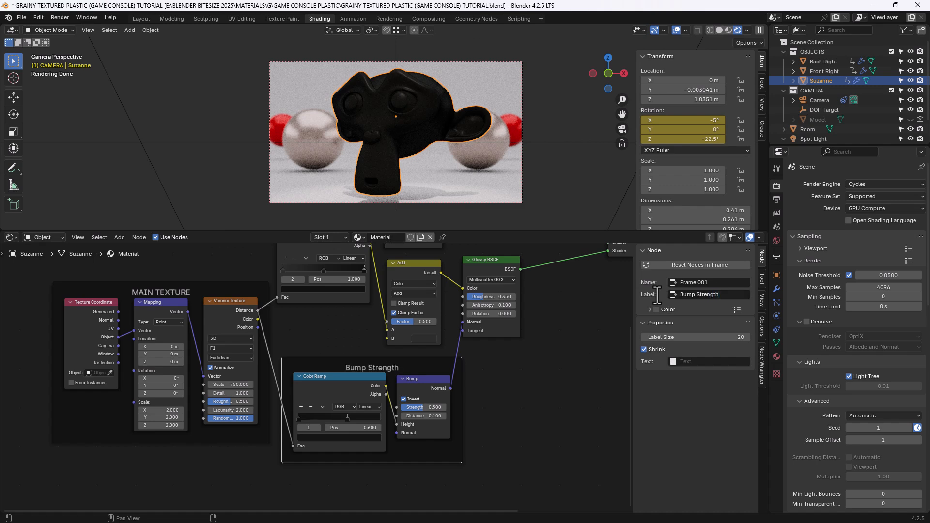
Move the Mix Shader and Material Output nodes together closer to the Diffuse and Glossy BSDF nodes.
{"action": "scroll", "coordinate": [478, 295], "scroll_direction": "up", "scroll_amount": 1}
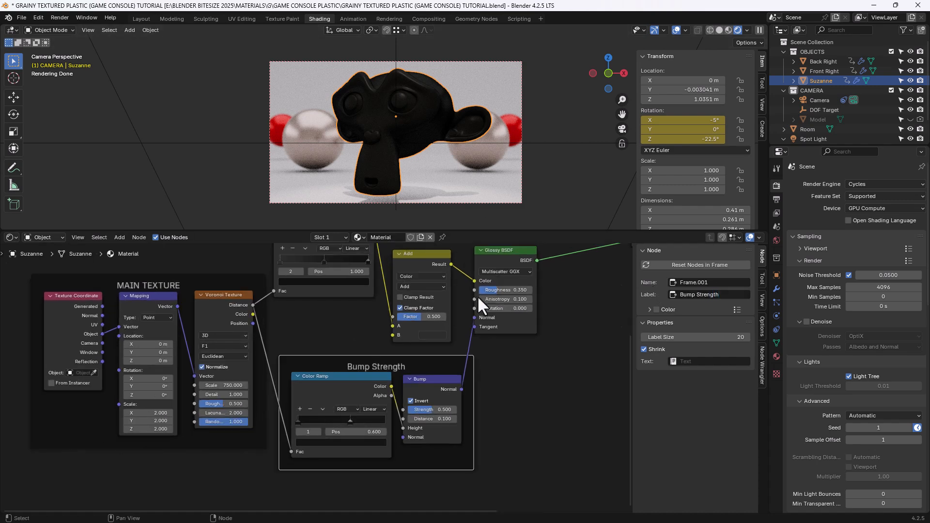
{"action": "middle_click_drag", "start_coordinate": [482, 259], "coordinate": [455, 387]}
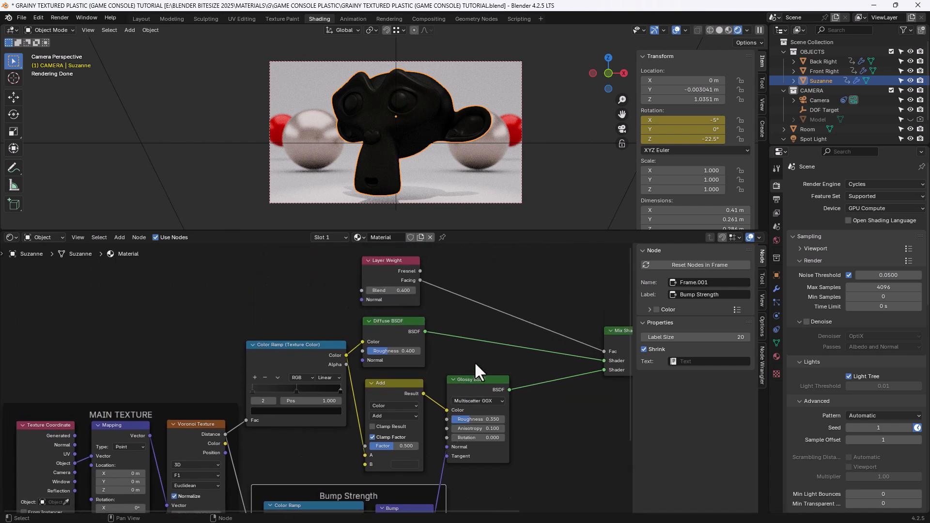
{"action": "scroll", "coordinate": [476, 365], "scroll_direction": "down", "scroll_amount": 1}
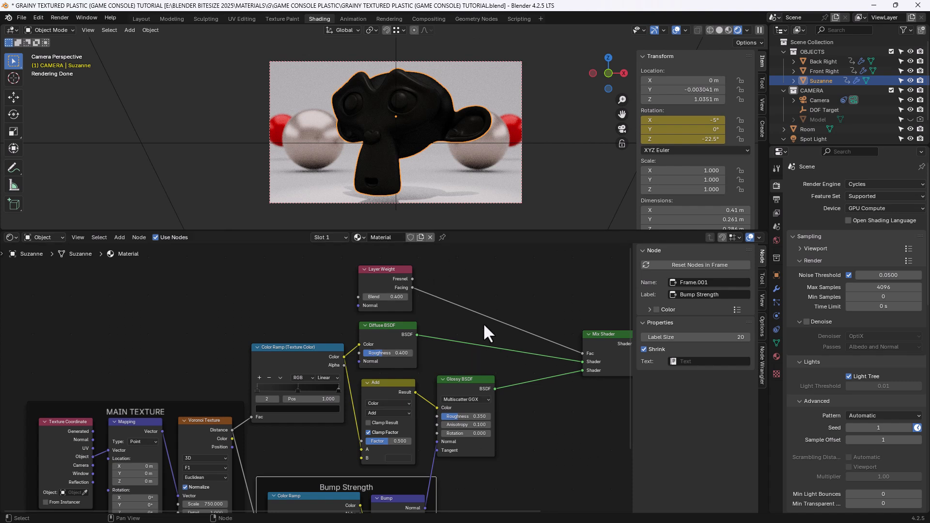
{"action": "middle_click_drag", "start_coordinate": [586, 359], "coordinate": [522, 402]}
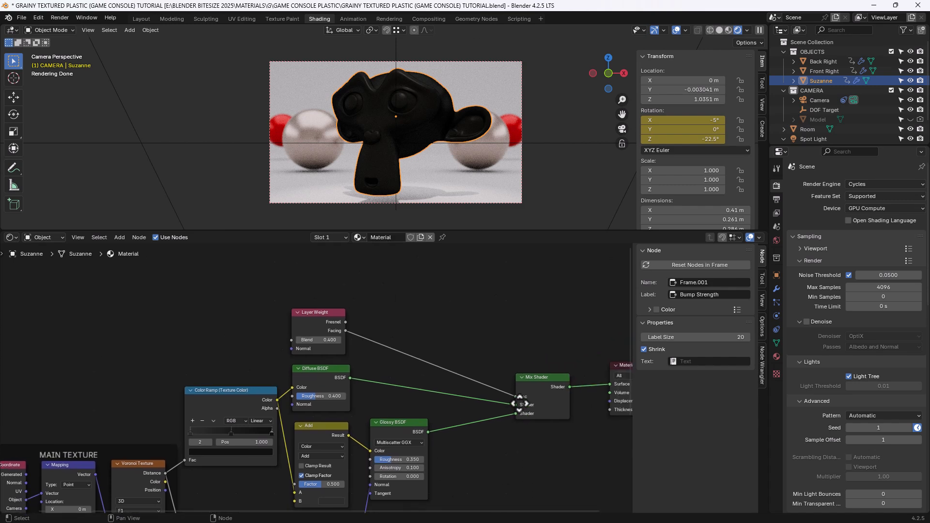
{"action": "scroll", "coordinate": [522, 402], "scroll_direction": "down", "scroll_amount": 3}
{"action": "left_click_drag", "start_coordinate": [490, 360], "coordinate": [574, 402]}
{"action": "left_click_drag", "start_coordinate": [565, 368], "coordinate": [511, 374]}
Preview the Layer Weight output alone on Suzanne, inspect it from several angles, and return to the camera view.
{"action": "scroll", "coordinate": [352, 414], "scroll_direction": "down", "scroll_amount": 1}
{"action": "scroll", "coordinate": [351, 415], "scroll_direction": "up", "scroll_amount": 5}
{"action": "middle_click_drag", "start_coordinate": [351, 415], "coordinate": [410, 387]}
{"action": "scroll", "coordinate": [411, 387], "scroll_direction": "up", "scroll_amount": 2}
{"action": "left_click", "coordinate": [393, 283], "text": "ctrl+shift"}
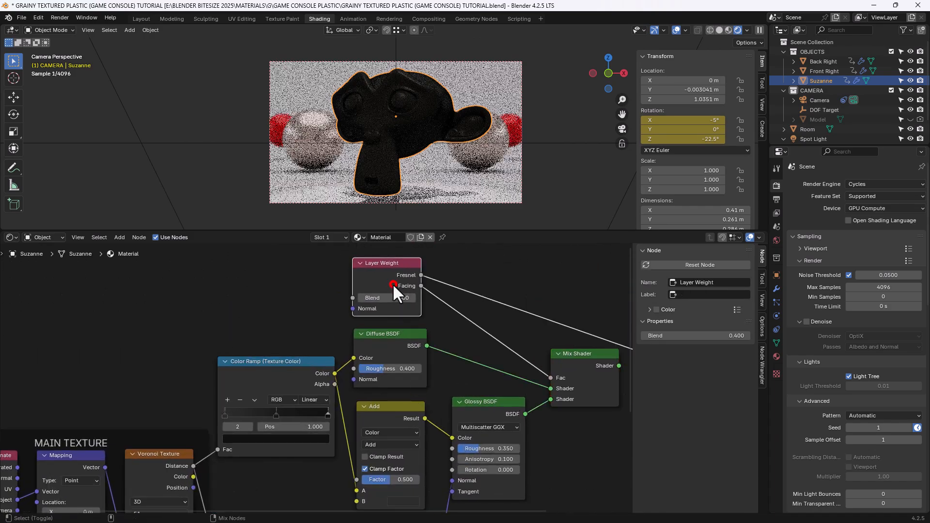
{"action": "middle_click_drag", "start_coordinate": [378, 92], "coordinate": [443, 106]}
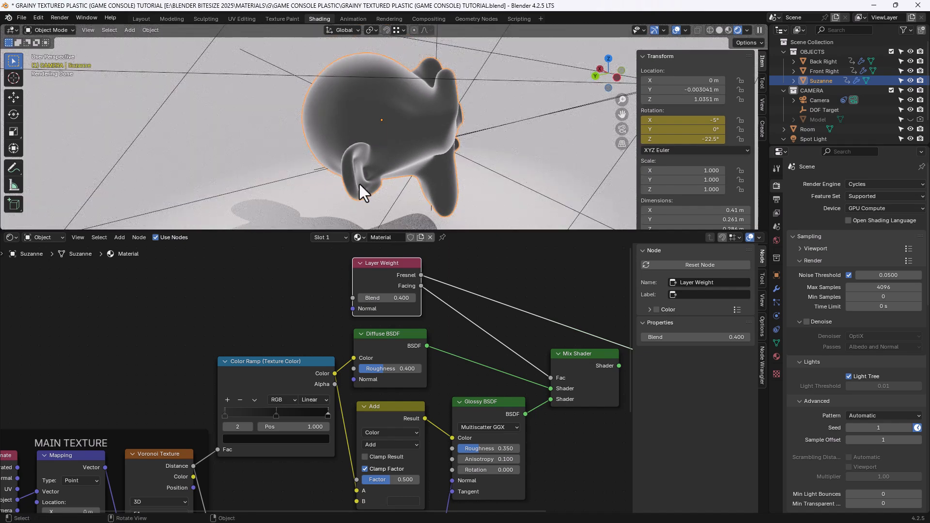
{"action": "middle_click_drag", "start_coordinate": [406, 147], "coordinate": [349, 66]}
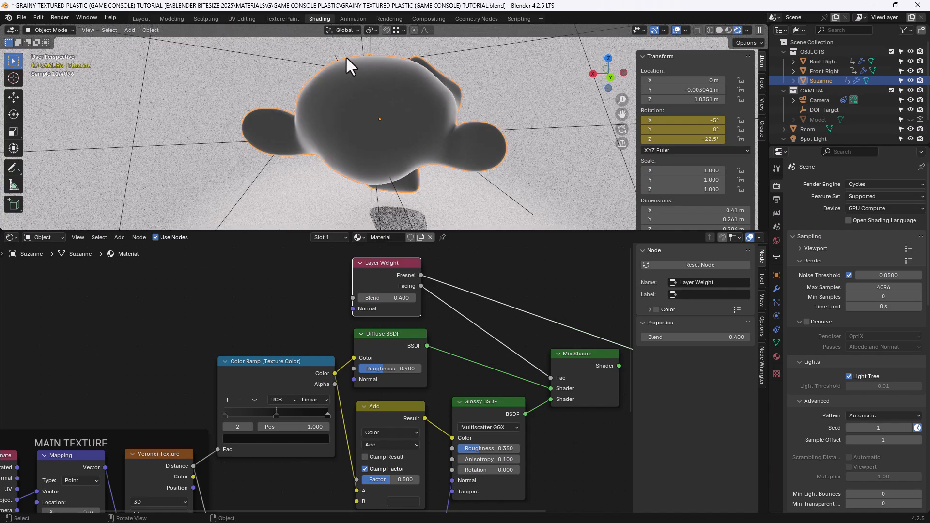
{"action": "middle_click_drag", "start_coordinate": [299, 123], "coordinate": [612, 123]}
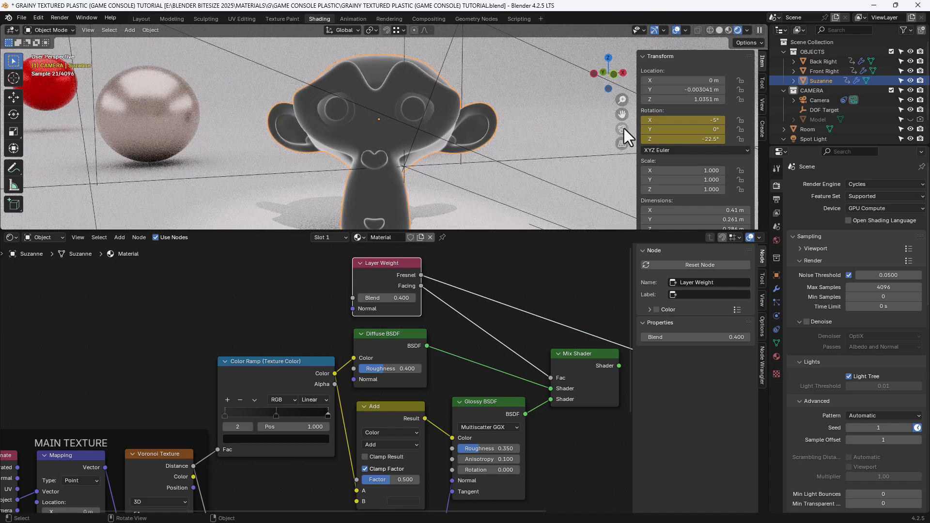
{"action": "left_click", "coordinate": [622, 129]}
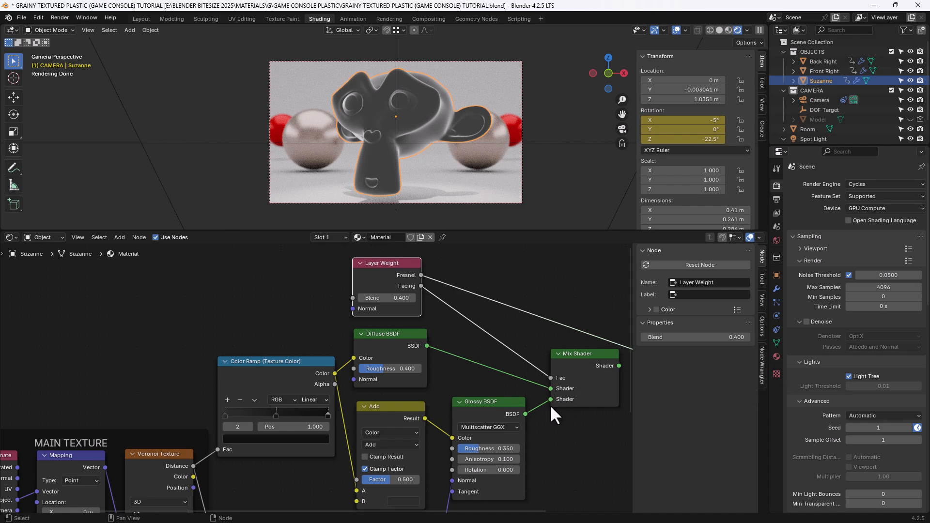
Preview the Diffuse BSDF alone on Suzanne up close, try a roughness of 0, and undo that change.
{"action": "left_click", "coordinate": [399, 350], "text": "ctrl+shift"}
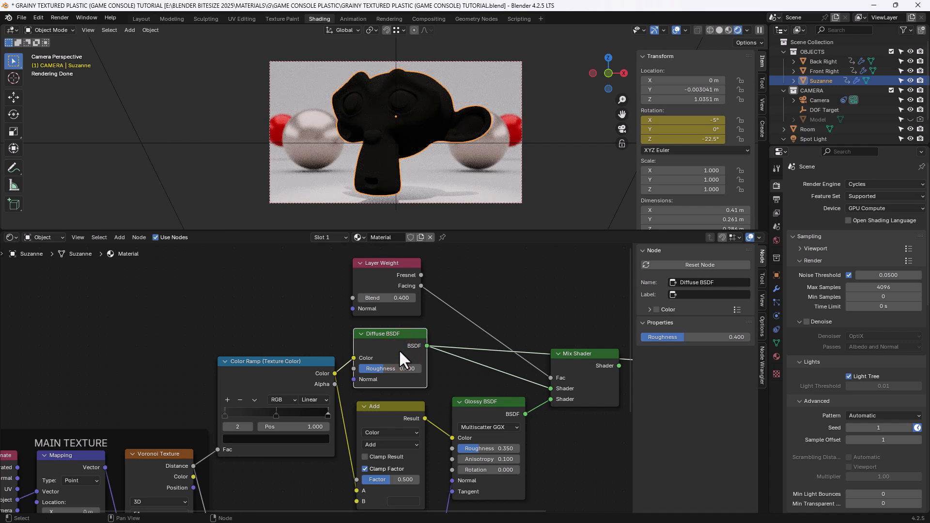
{"action": "scroll", "coordinate": [362, 147], "scroll_direction": "up", "scroll_amount": 6}
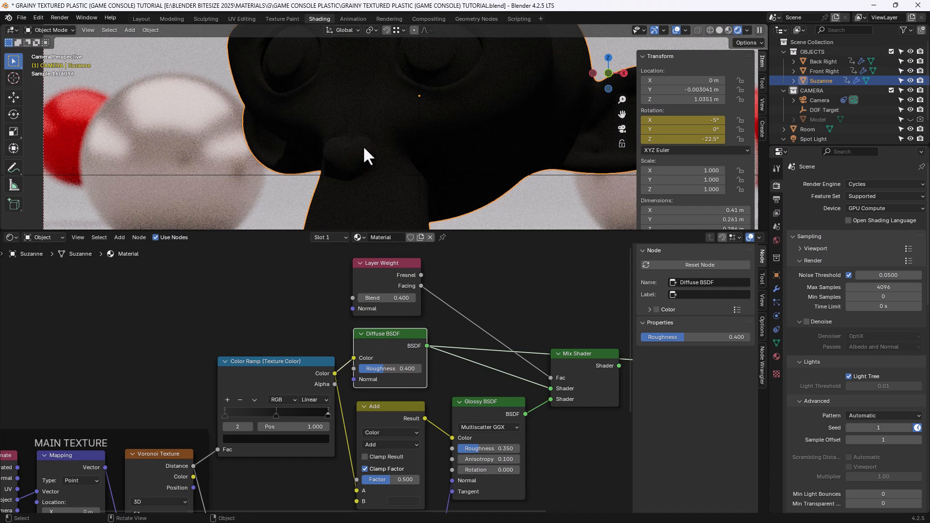
{"action": "scroll", "coordinate": [368, 155], "scroll_direction": "up", "scroll_amount": 4}
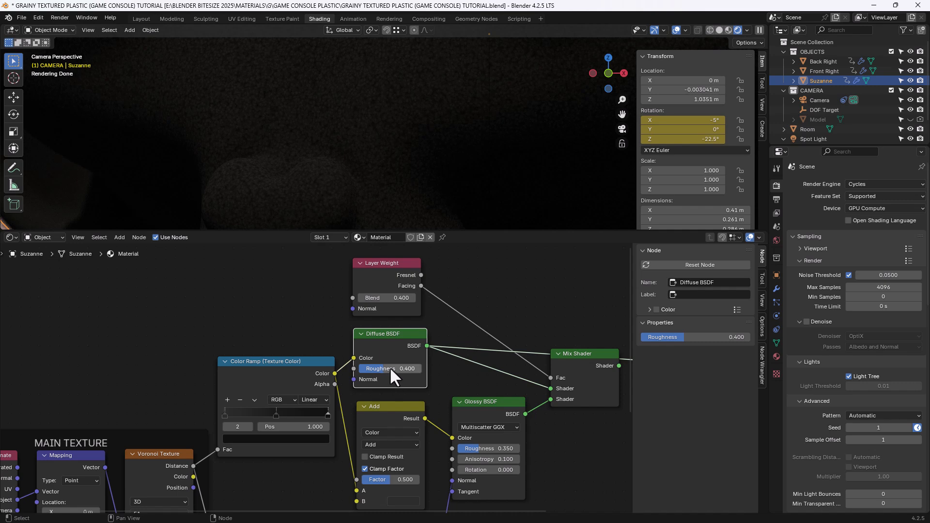
{"action": "left_click_drag", "start_coordinate": [389, 368], "coordinate": [361, 367]}
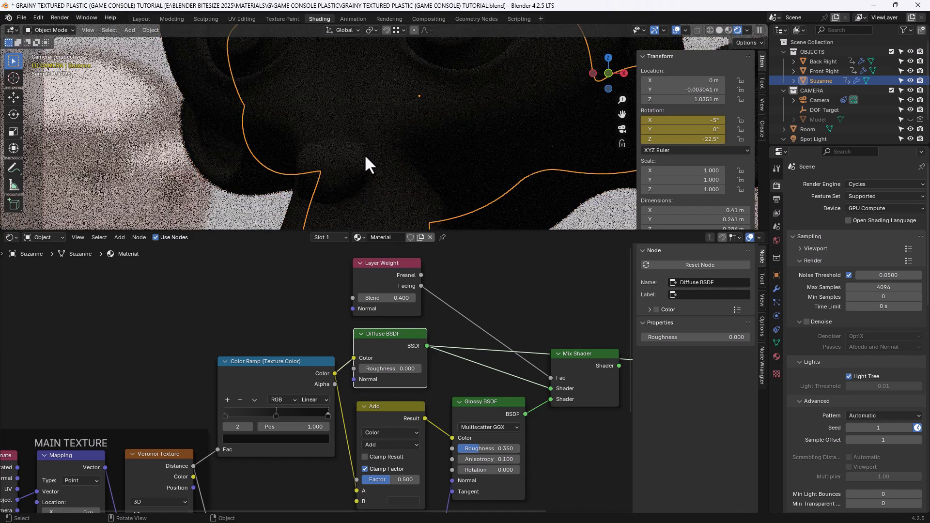
{"action": "key", "text": "ctrl+z"}
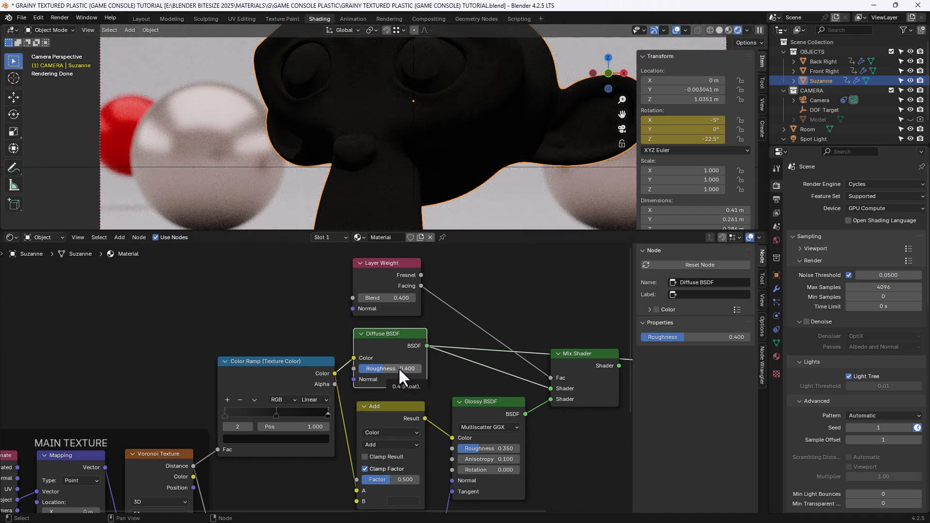
Preview the Glossy BSDF alone on Suzanne up close, and reconnect the Mix Shader to the Material Output.
{"action": "left_click", "coordinate": [493, 411], "text": "ctrl+shift"}
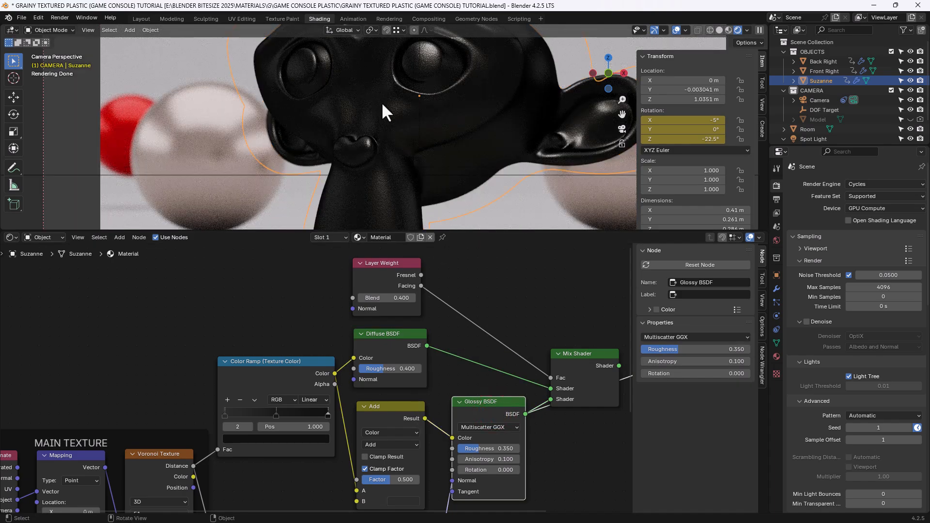
{"action": "scroll", "coordinate": [381, 96], "scroll_direction": "up", "scroll_amount": 5}
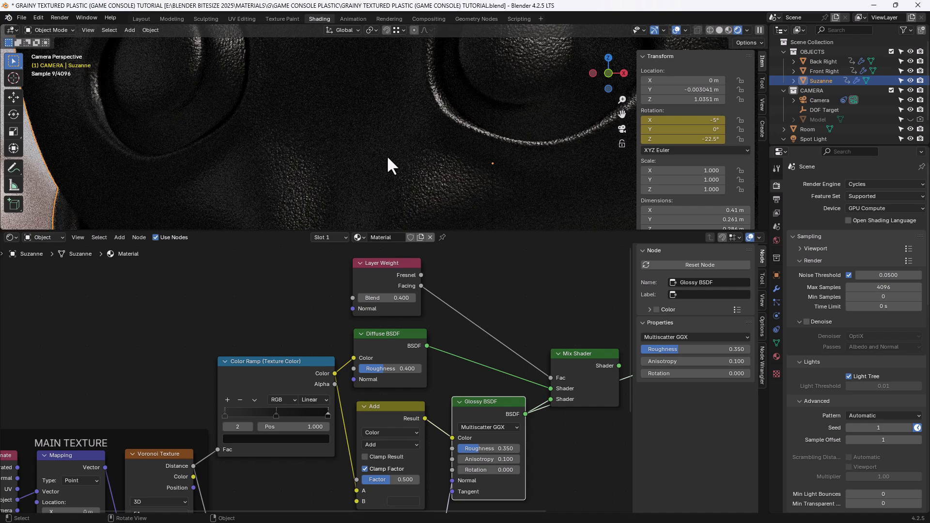
{"action": "scroll", "coordinate": [447, 188], "scroll_direction": "up", "scroll_amount": 3}
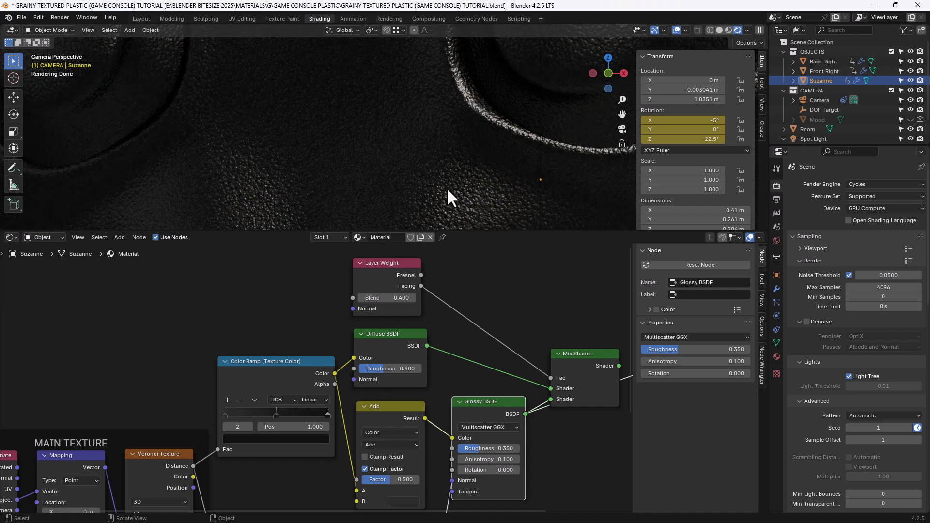
{"action": "scroll", "coordinate": [447, 187], "scroll_direction": "down", "scroll_amount": 3}
{"action": "scroll", "coordinate": [446, 190], "scroll_direction": "down", "scroll_amount": 3}
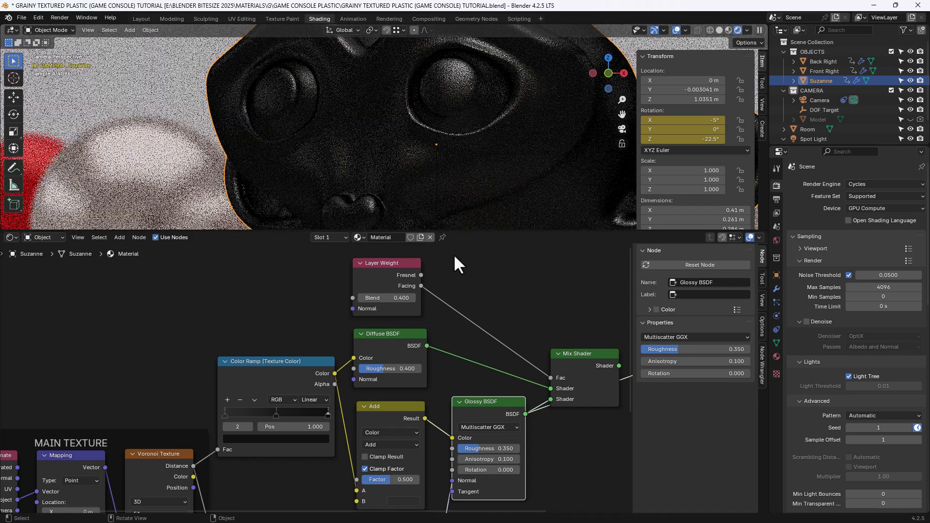
{"action": "left_click", "coordinate": [577, 372]}
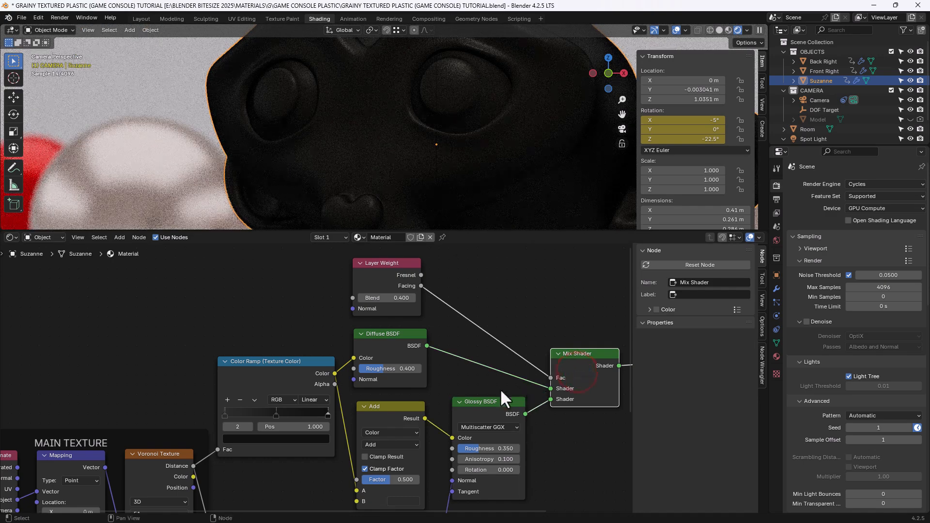
Try linking the Bump node's Normal output to the Diffuse BSDF's Normal input, and inspect the surface around Suzanne's eye.
{"action": "scroll", "coordinate": [374, 445], "scroll_direction": "down", "scroll_amount": 2}
{"action": "middle_click_drag", "start_coordinate": [369, 443], "coordinate": [375, 403]}
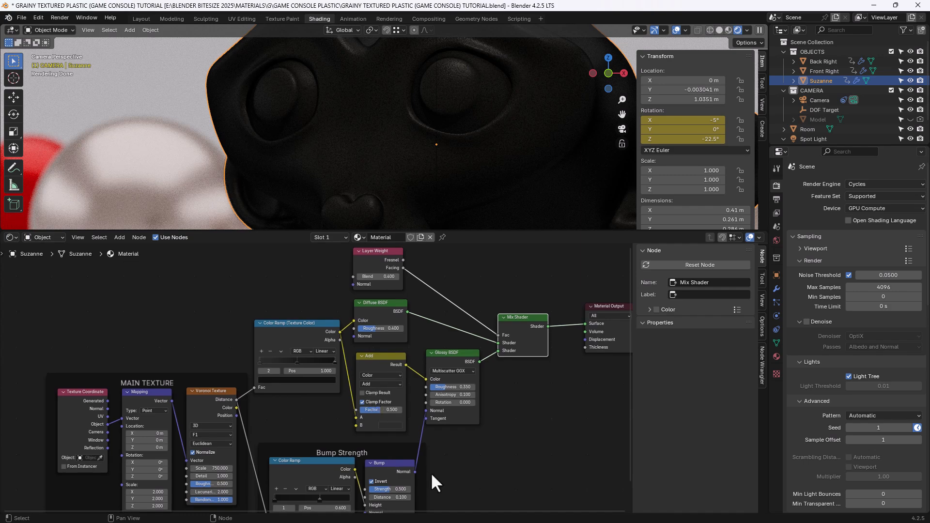
{"action": "left_click_drag", "start_coordinate": [415, 472], "coordinate": [354, 341]}
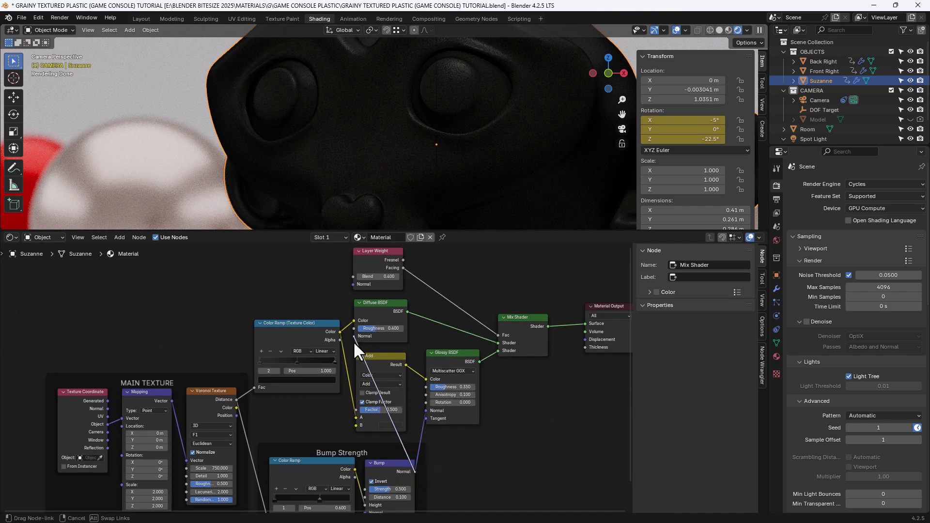
{"action": "scroll", "coordinate": [448, 94], "scroll_direction": "up", "scroll_amount": 3}
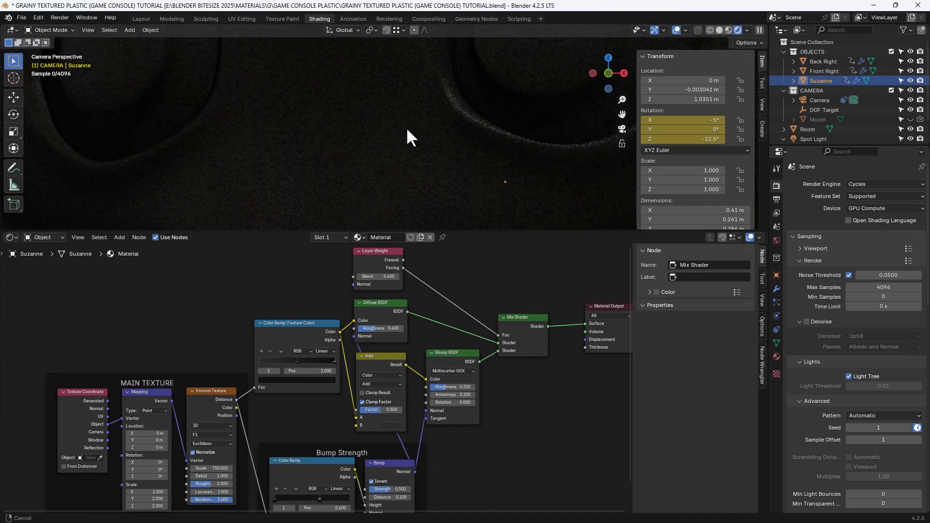
{"action": "scroll", "coordinate": [462, 145], "scroll_direction": "up", "scroll_amount": 2}
{"action": "scroll", "coordinate": [451, 162], "scroll_direction": "up", "scroll_amount": 2}
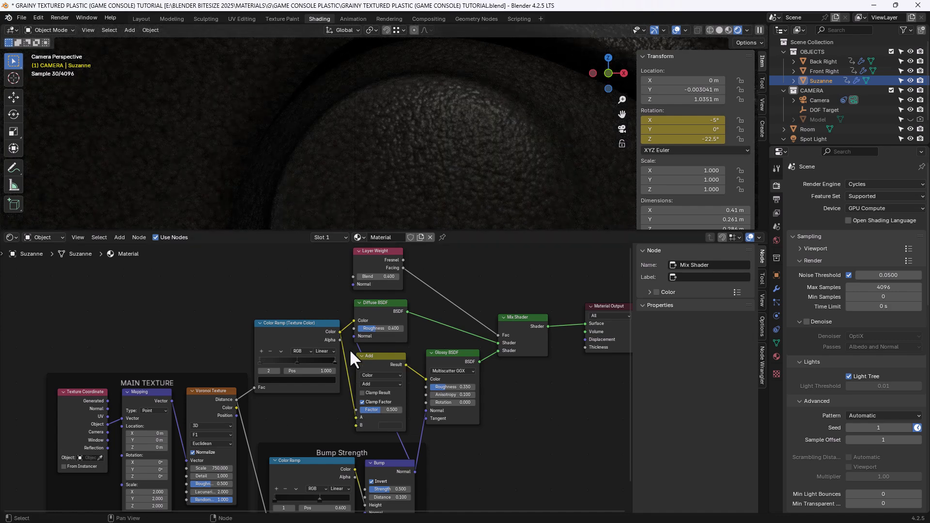
Disconnect the Bump node from the Diffuse BSDF's Normal input, and check the surface around Suzanne's eyes.
{"action": "left_click_drag", "start_coordinate": [353, 336], "coordinate": [506, 458]}
{"action": "scroll", "coordinate": [501, 448], "scroll_direction": "down", "scroll_amount": 4}
{"action": "scroll", "coordinate": [497, 446], "scroll_direction": "up", "scroll_amount": 3}
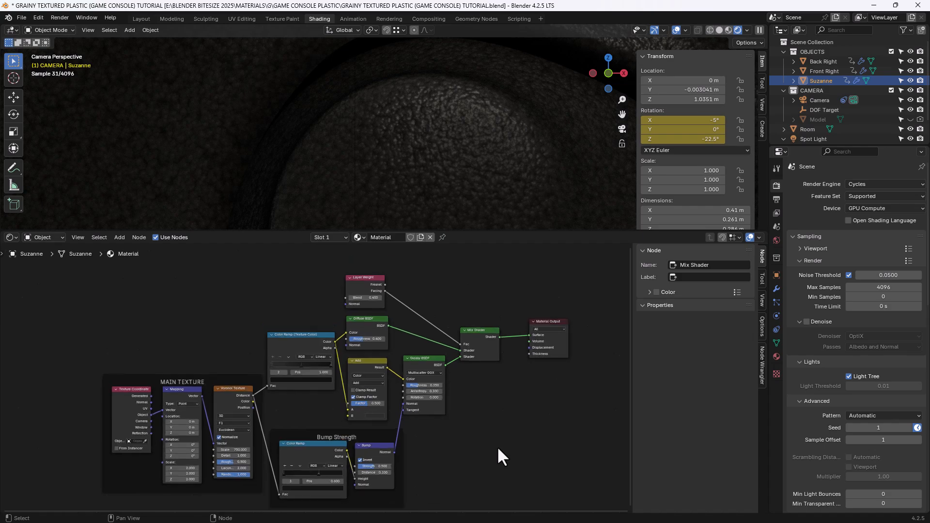
{"action": "scroll", "coordinate": [420, 126], "scroll_direction": "down", "scroll_amount": 5}
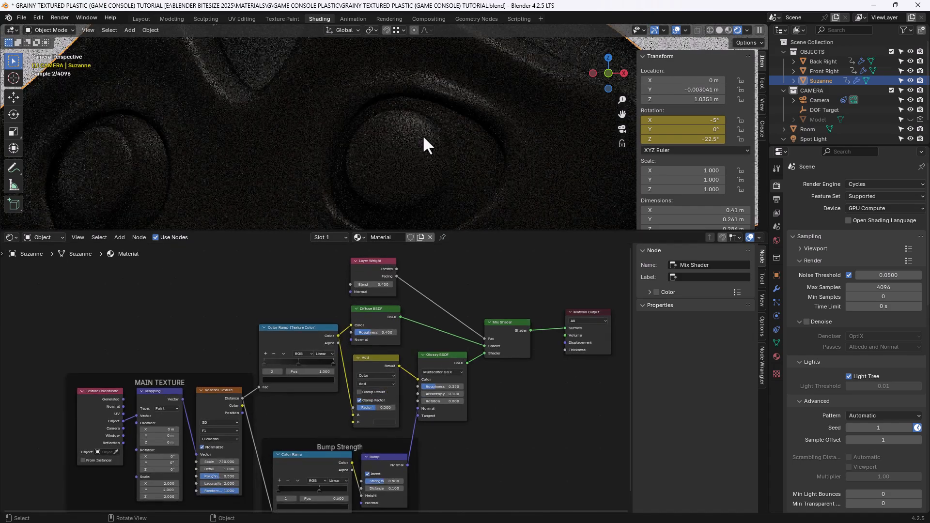
{"action": "scroll", "coordinate": [423, 138], "scroll_direction": "down", "scroll_amount": 3}
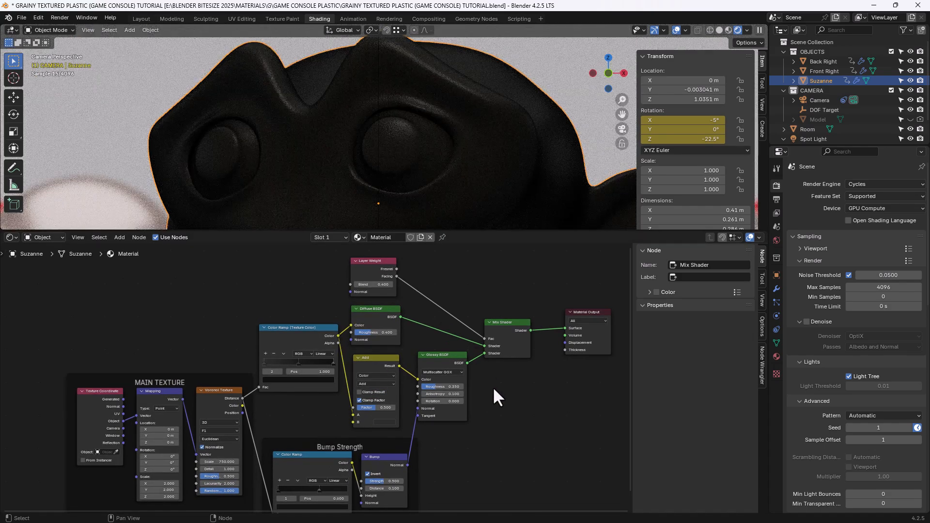
Preview the Glossy BSDF and the Layer Weight node in turn on Suzanne, and reconnect the Mix Shader to the Material Output.
{"action": "left_click", "coordinate": [453, 362]}
{"action": "scroll", "coordinate": [492, 412], "scroll_direction": "up", "scroll_amount": 2}
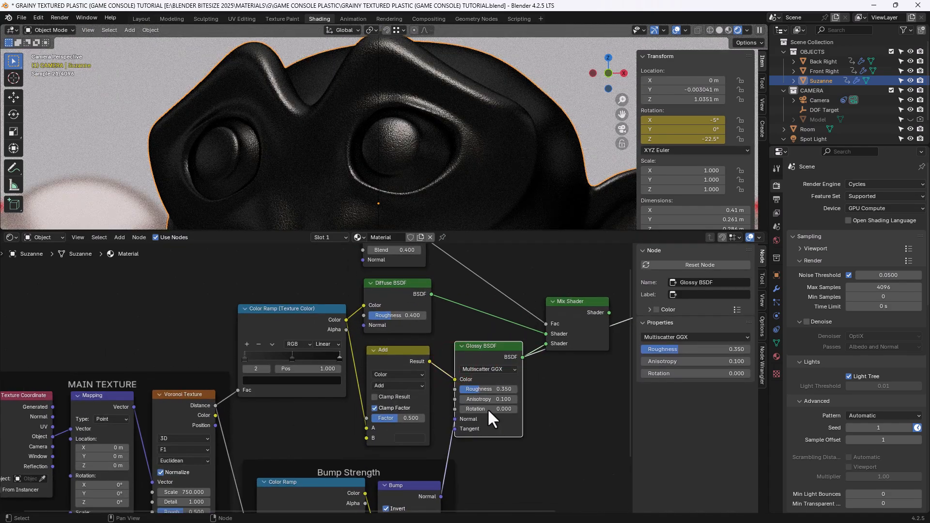
{"action": "middle_click_drag", "start_coordinate": [492, 409], "coordinate": [426, 375]}
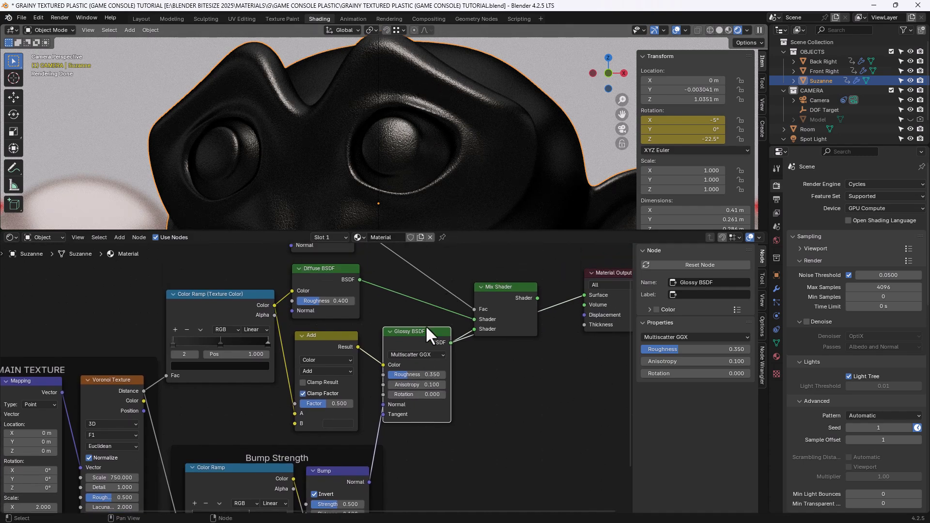
{"action": "middle_click_drag", "start_coordinate": [432, 270], "coordinate": [429, 314]}
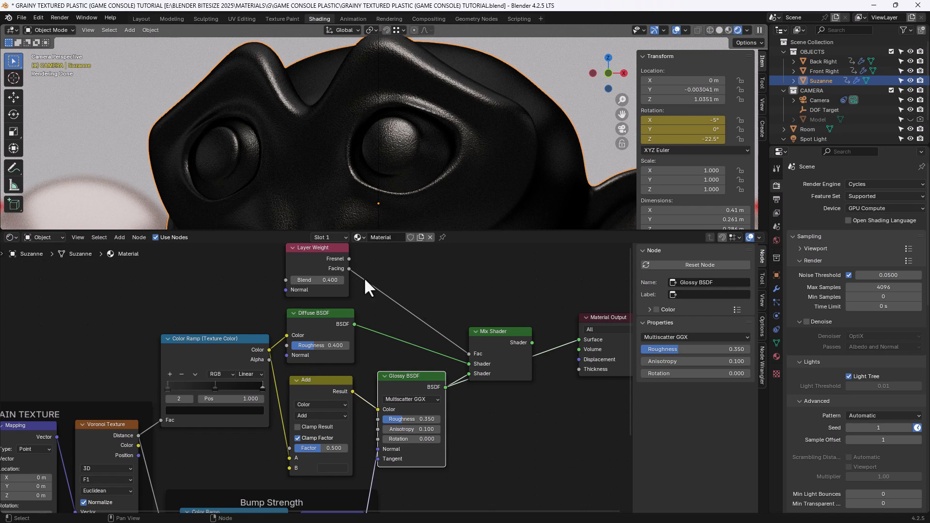
{"action": "left_click", "coordinate": [327, 255], "text": "ctrl+shift"}
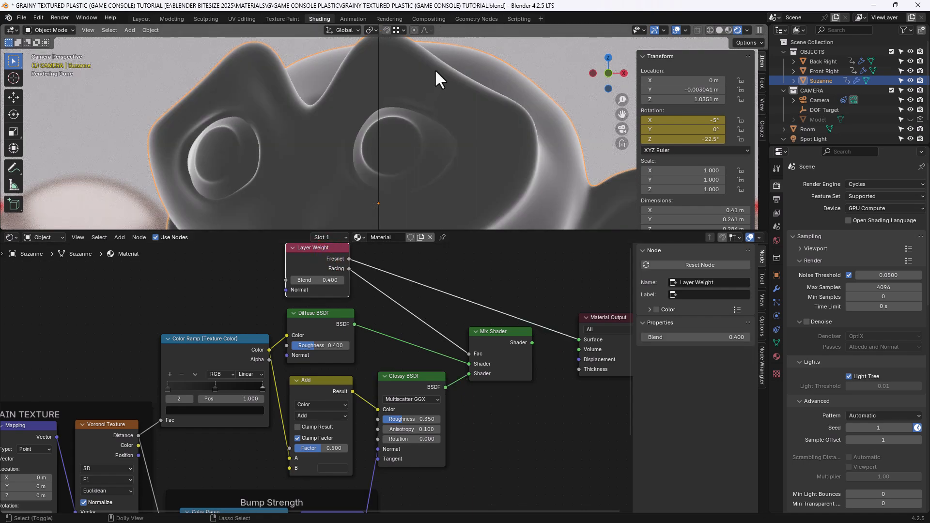
{"action": "left_click", "coordinate": [493, 348], "text": "ctrl+shift"}
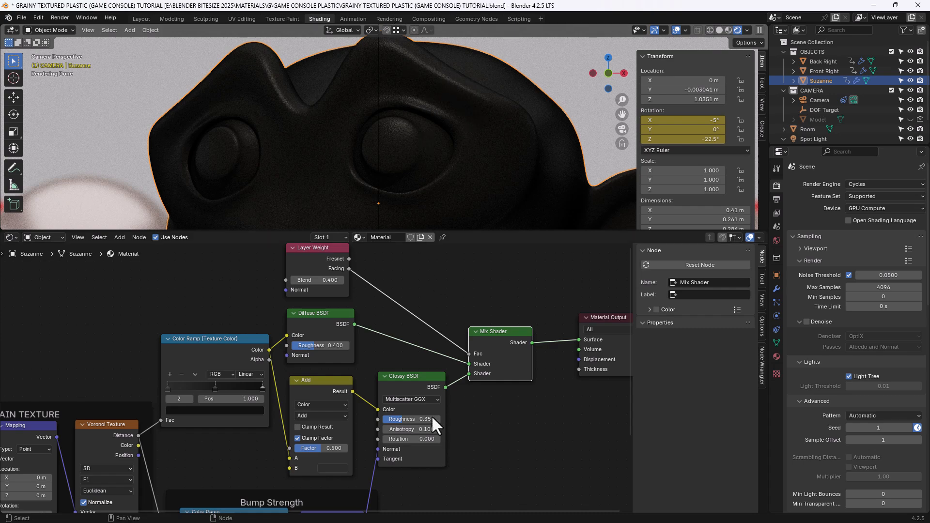
Compare the Glossy BSDF and Diffuse BSDF on Suzanne by previewing each one alternately.
{"action": "left_click", "coordinate": [415, 384], "text": "ctrl+shift"}
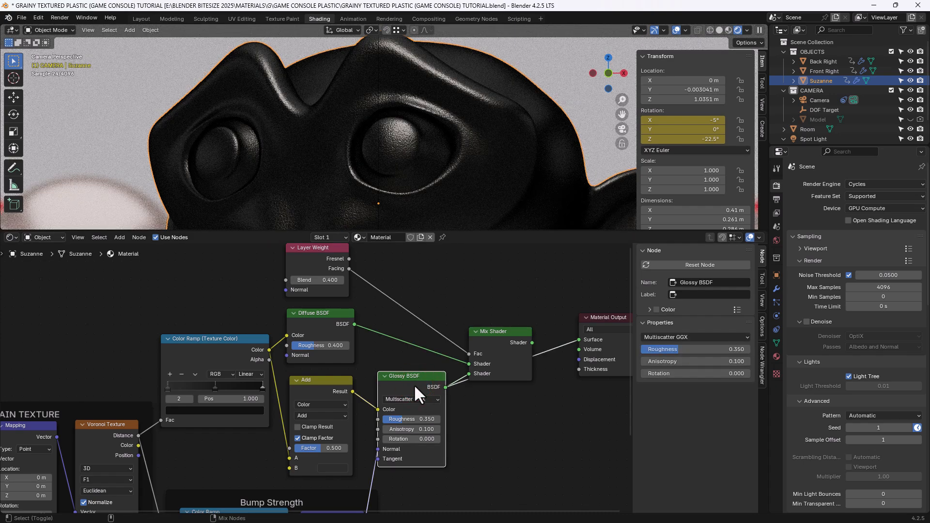
{"action": "left_click", "coordinate": [318, 322], "text": "ctrl+shift"}
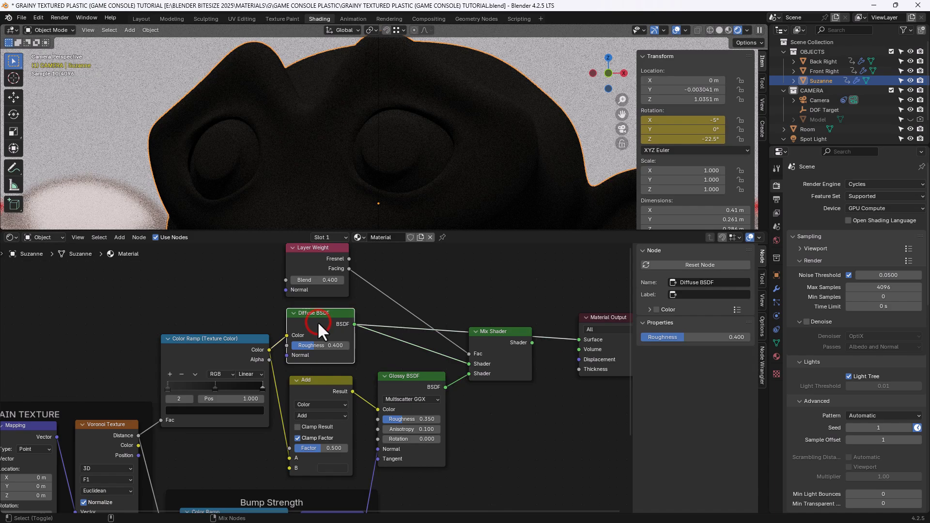
{"action": "left_click", "coordinate": [383, 383], "text": "ctrl+shift"}
{"action": "left_click", "coordinate": [337, 330], "text": "ctrl+shift"}
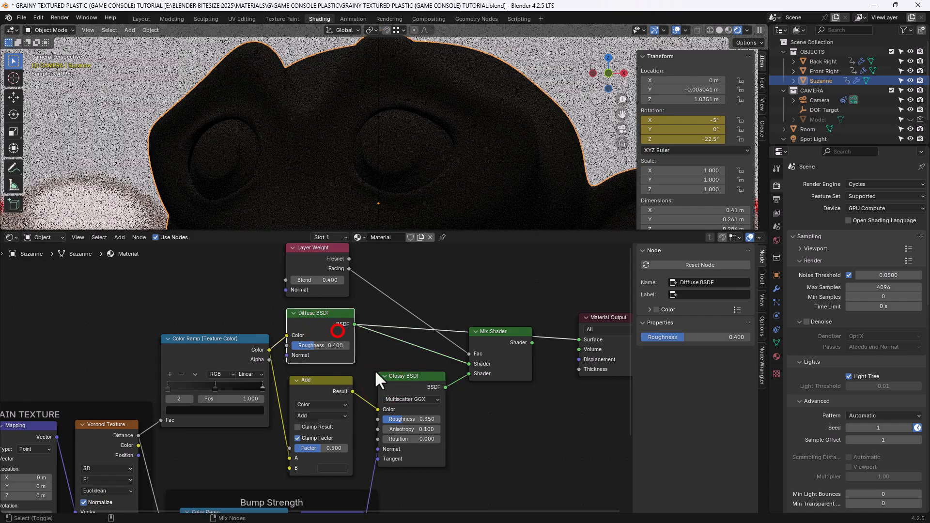
Preview the Glossy BSDF and the Layer Weight node on Suzanne, returning to the Mix Shader output after each one.
{"action": "left_click", "coordinate": [405, 386], "text": "ctrl+shift"}
{"action": "left_click", "coordinate": [484, 341], "text": "ctrl+shift"}
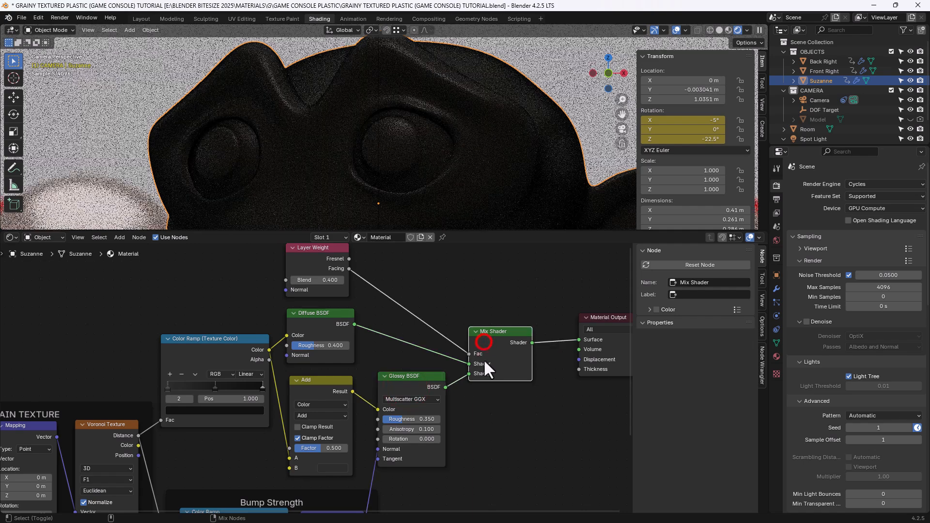
{"action": "left_click", "coordinate": [328, 255], "text": "ctrl+shift"}
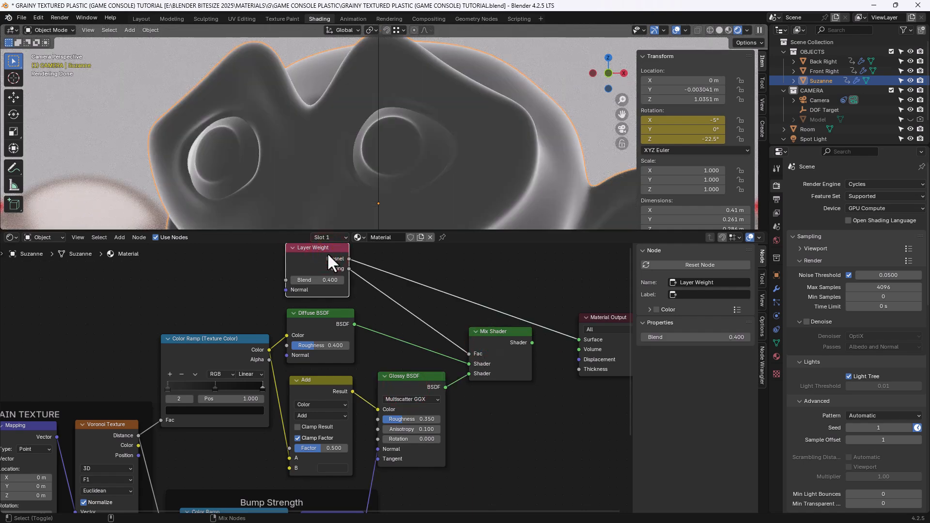
{"action": "left_click", "coordinate": [509, 341], "text": "ctrl+shift"}
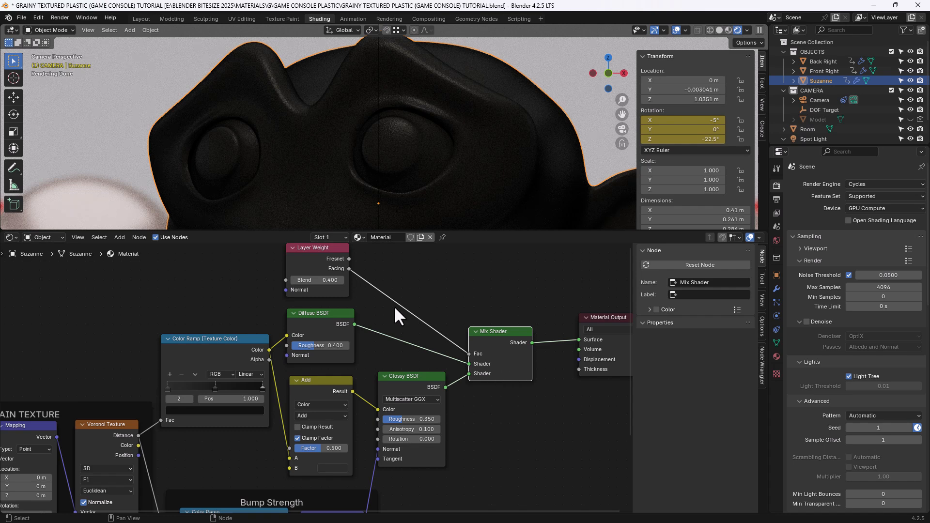
Tint the Add node's B color dark red, with hue 0.000, saturation 0.605 and value 0.090.
{"action": "scroll", "coordinate": [463, 339], "scroll_direction": "down", "scroll_amount": 1}
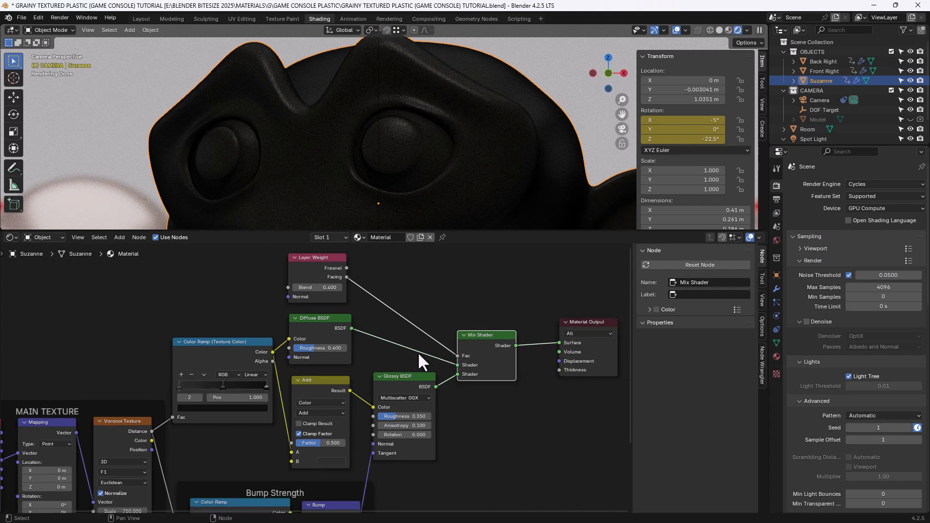
{"action": "middle_click_drag", "start_coordinate": [418, 361], "coordinate": [430, 321]}
{"action": "left_click", "coordinate": [334, 357]}
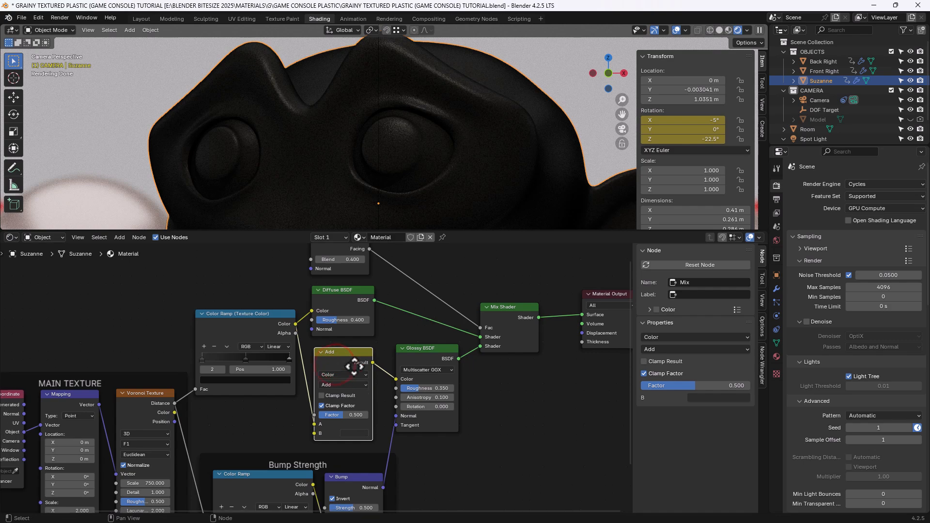
{"action": "middle_click_drag", "start_coordinate": [355, 367], "coordinate": [378, 344]}
{"action": "middle_click_drag", "start_coordinate": [370, 186], "coordinate": [373, 152]}
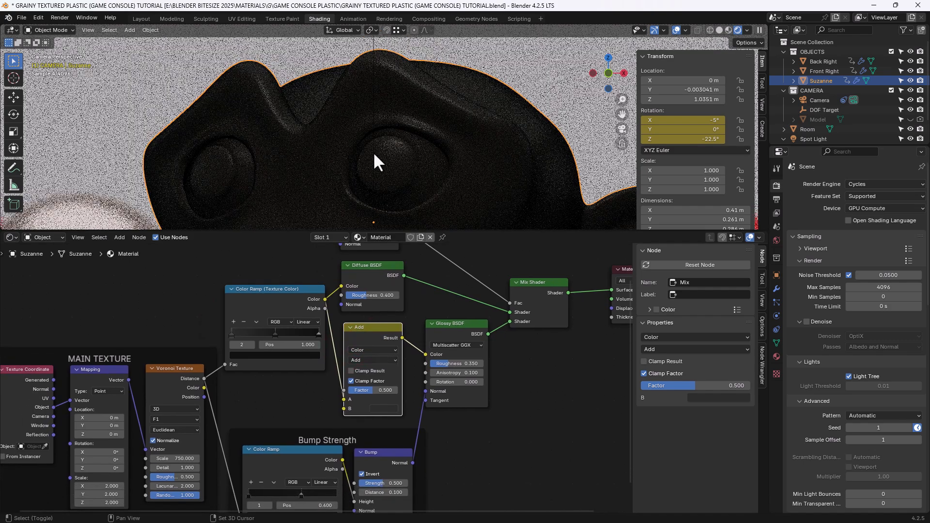
{"action": "scroll", "coordinate": [391, 387], "scroll_direction": "up", "scroll_amount": 2}
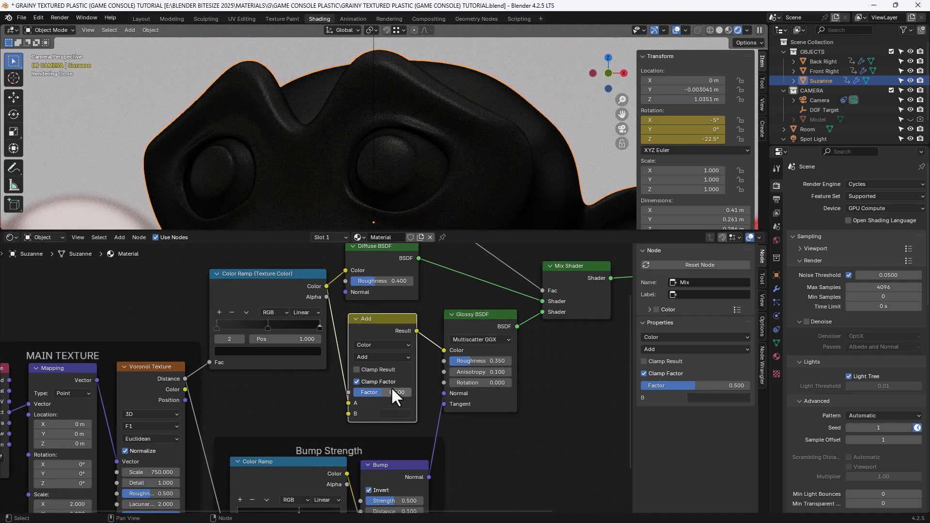
{"action": "left_click", "coordinate": [402, 420]}
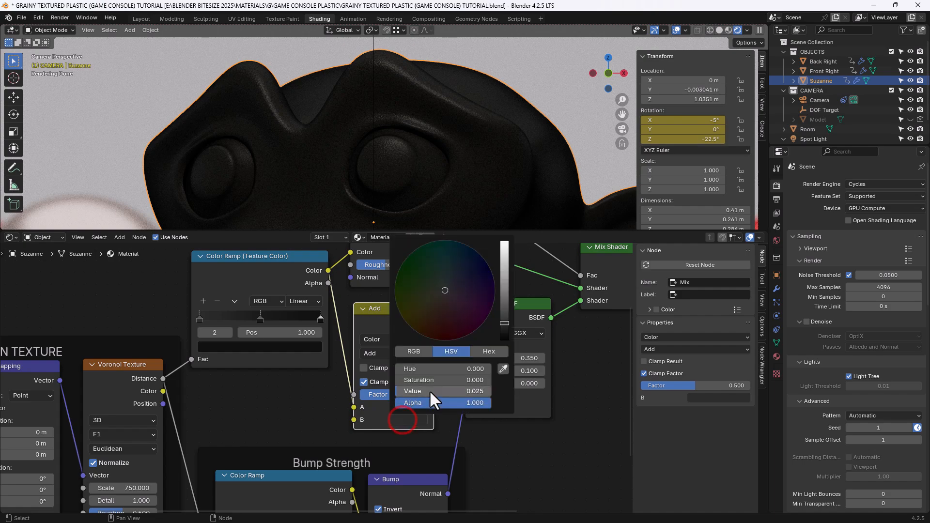
{"action": "left_click_drag", "start_coordinate": [418, 392], "coordinate": [453, 380]}
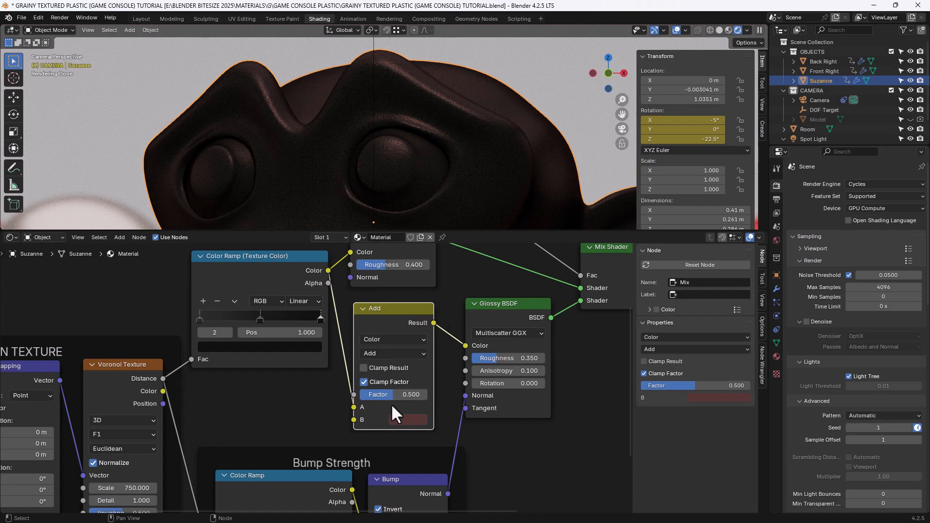
{"action": "mouse_move", "coordinate": [388, 396]}
{"action": "left_mouse_down"}
{"action": "mouse_move", "coordinate": [411, 396]}
{"action": "mouse_move", "coordinate": [380, 397]}
{"action": "mouse_move", "coordinate": [414, 396]}
{"action": "mouse_move", "coordinate": [393, 396]}
{"action": "left_mouse_up"}
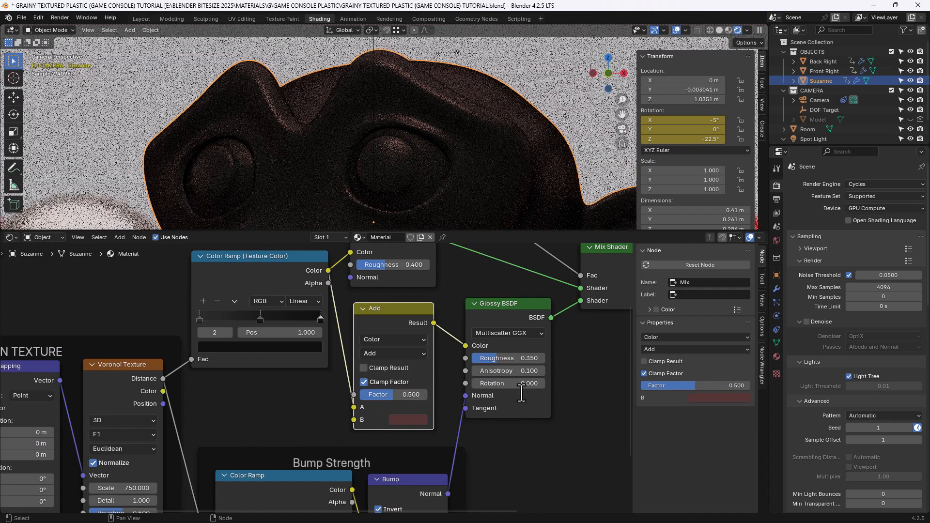
Change the hue of the Add node's B color to a dark, muted blue.
{"action": "left_click", "coordinate": [405, 418]}
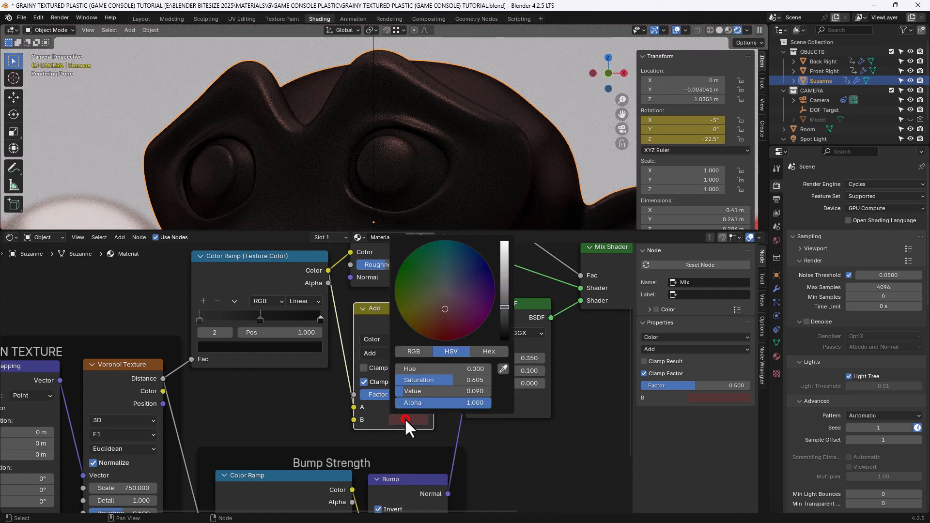
{"action": "mouse_move", "coordinate": [429, 365]}
{"action": "left_mouse_down"}
{"action": "mouse_move", "coordinate": [464, 364]}
{"action": "mouse_move", "coordinate": [400, 379]}
{"action": "mouse_move", "coordinate": [433, 379]}
{"action": "mouse_move", "coordinate": [434, 390]}
{"action": "mouse_move", "coordinate": [408, 391]}
{"action": "left_mouse_up"}
{"action": "scroll", "coordinate": [516, 440], "scroll_direction": "down", "scroll_amount": 3}
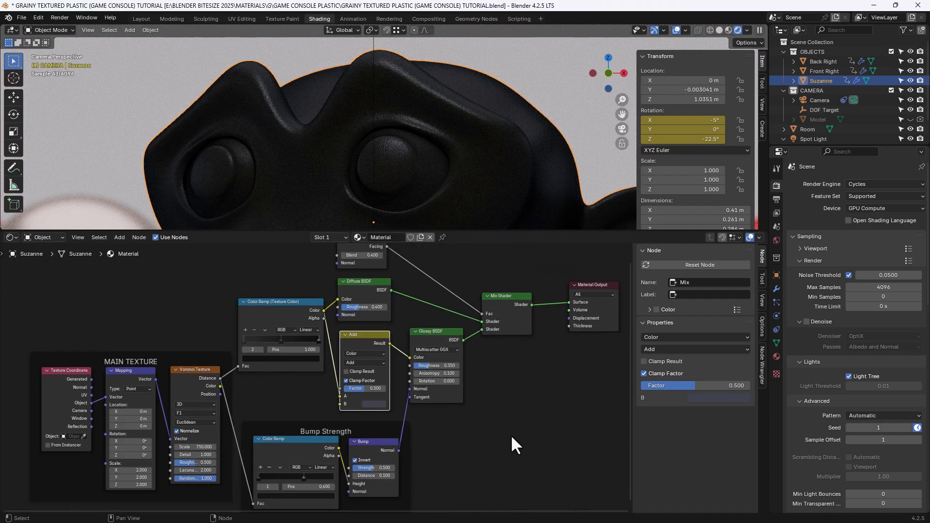
Hide the sidebars of the node editor and the 3D viewport, and start rendering the image.
{"action": "scroll", "coordinate": [512, 436], "scroll_direction": "down", "scroll_amount": 2}
{"action": "middle_click_drag", "start_coordinate": [499, 423], "coordinate": [496, 426]}
{"action": "key", "text": "n"}
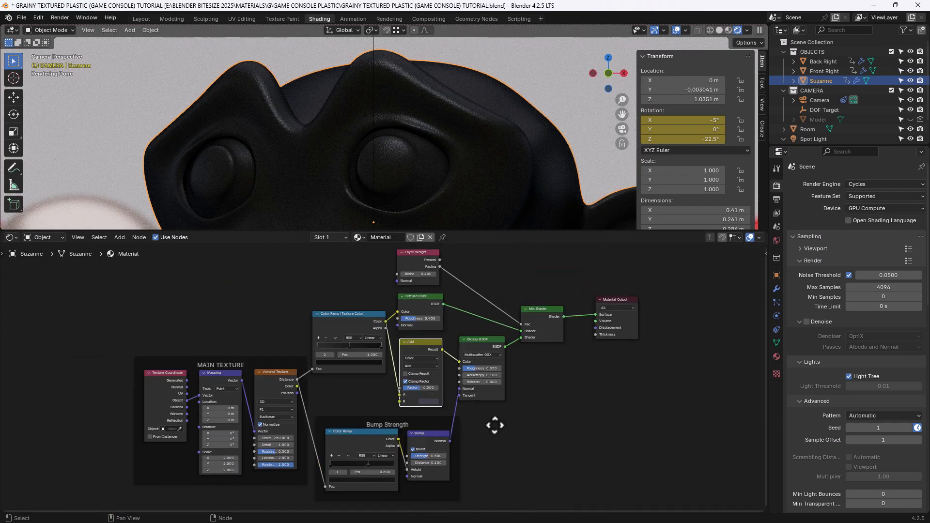
{"action": "key", "text": "n"}
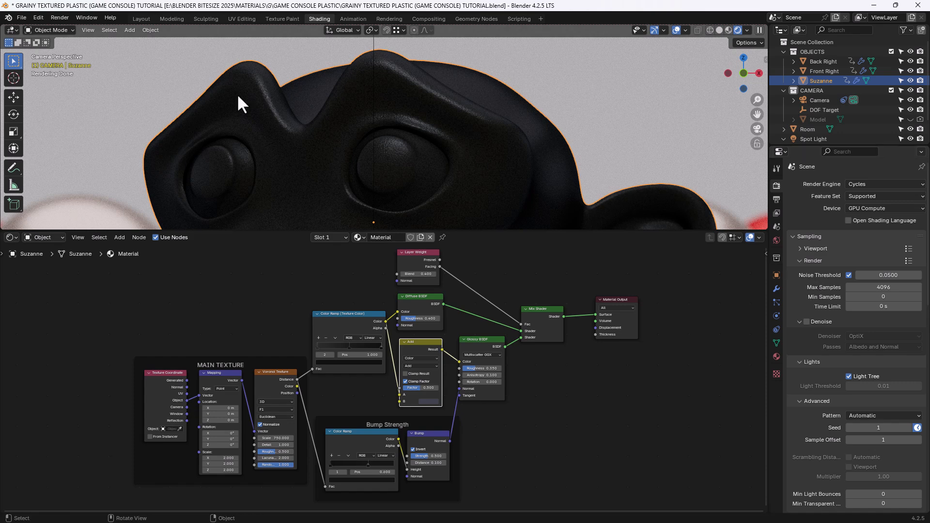
{"action": "left_click", "coordinate": [59, 18]}
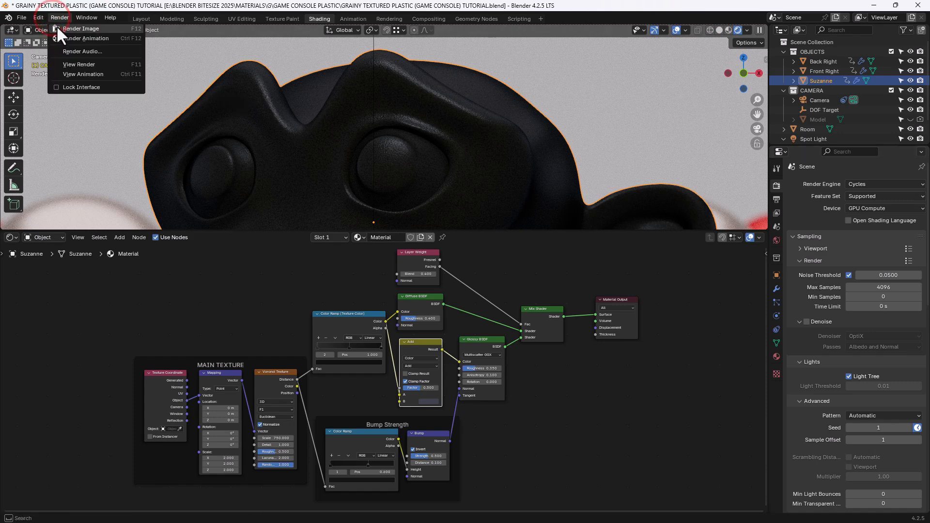
{"action": "left_click", "coordinate": [57, 27]}
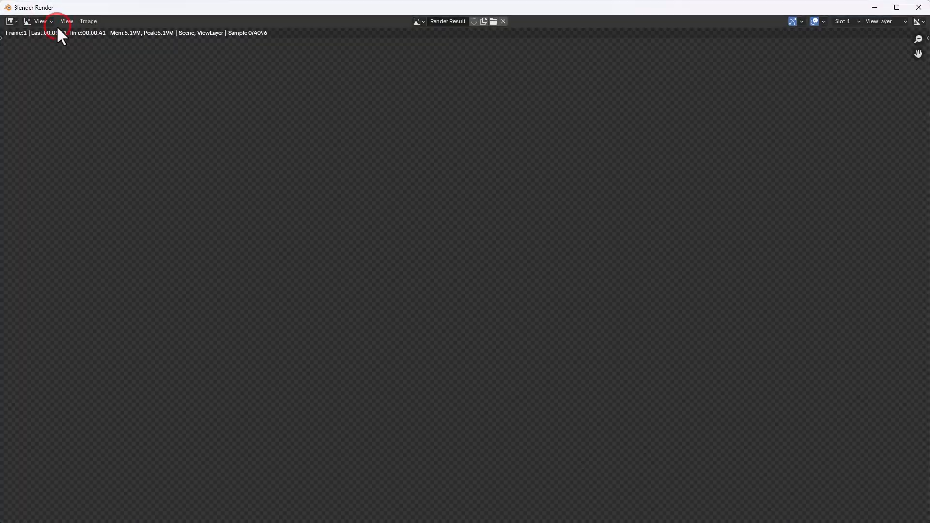